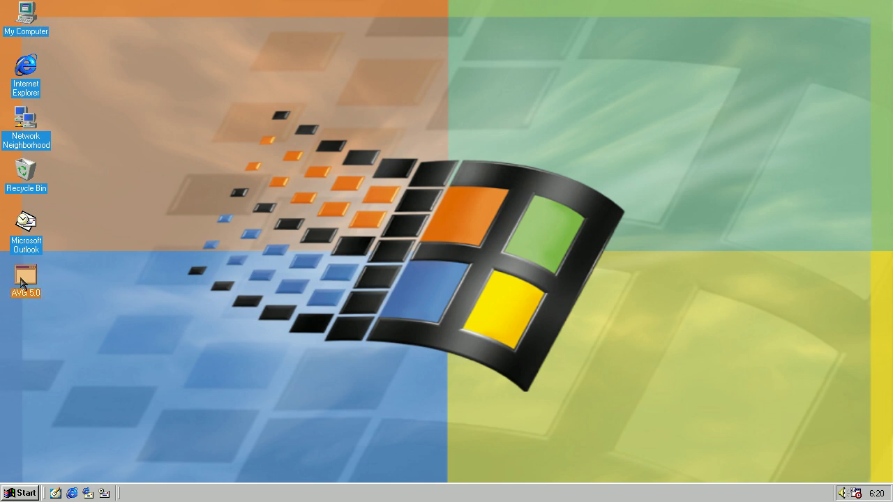
# Extract the AVG 5.0 package into DISK1–DISK3 and select SETUP in the DISK1 folder.
pyautogui.doubleClick(21, 282)
pyautogui.click(535, 99)
pyautogui.doubleClick(25, 328)
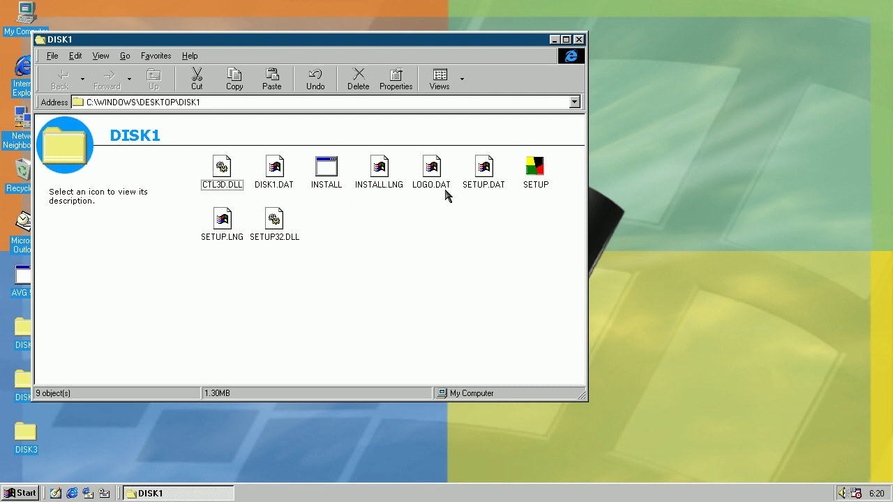
pyautogui.click(547, 169)
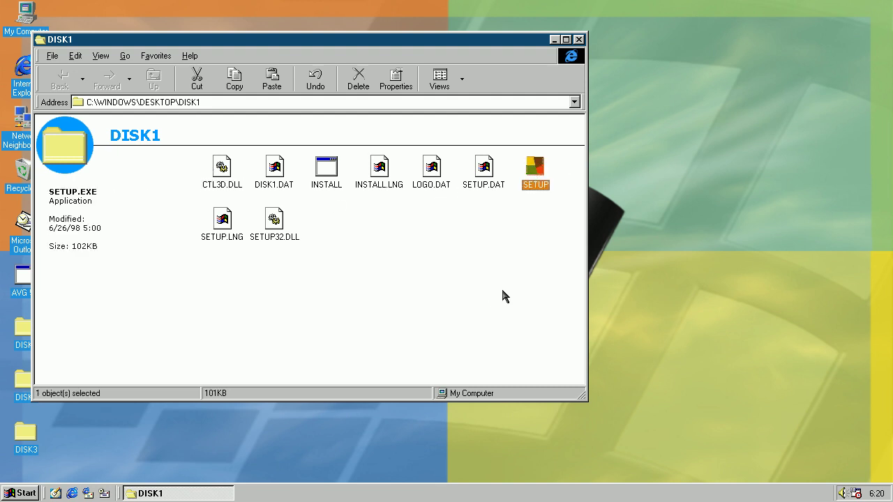
# Install AVG 5.0 to C:\AVG5, accepting the licence, then finish setup and restart.
pyautogui.press('Return')
pyautogui.click(513, 327)
pyautogui.click(513, 328)
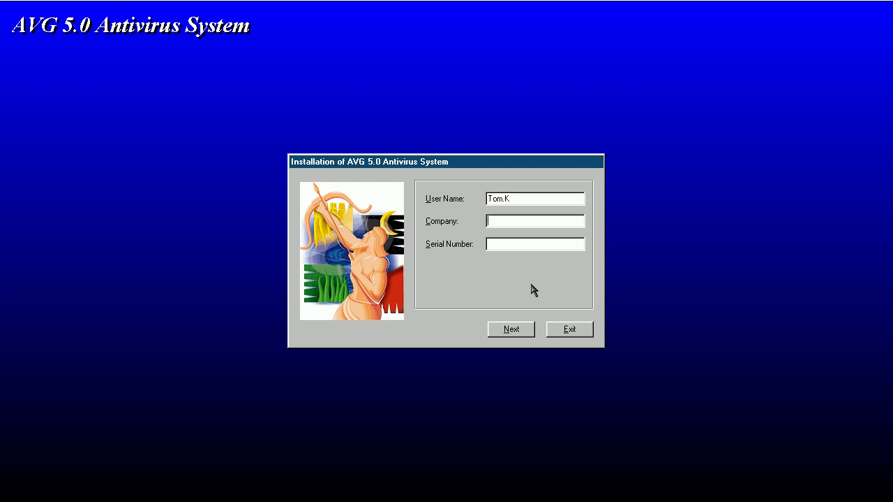
pyautogui.click(510, 330)
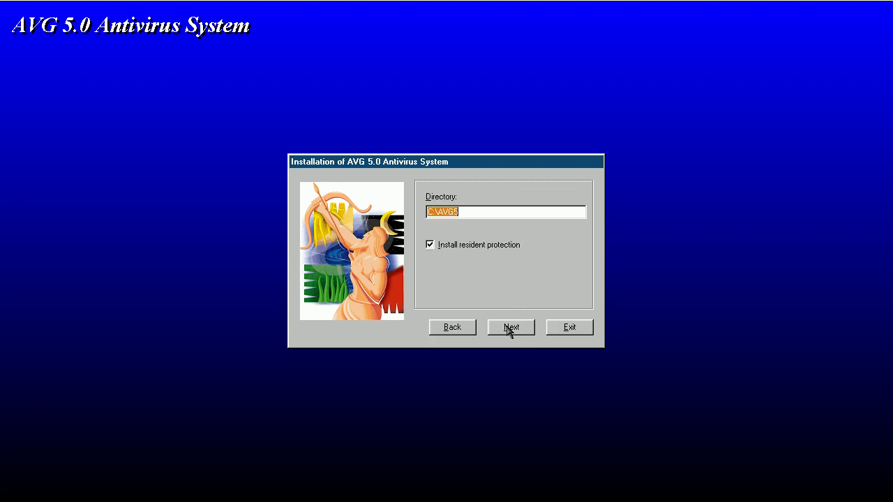
pyautogui.click(509, 330)
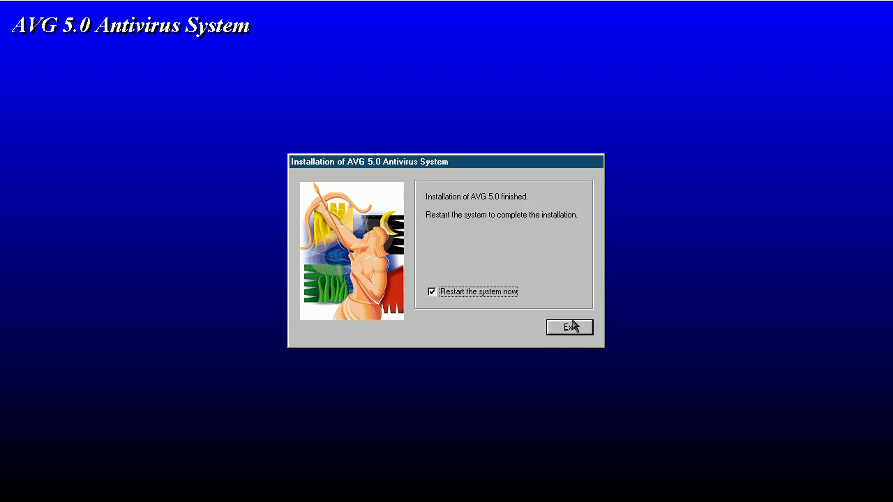
pyautogui.click(570, 326)
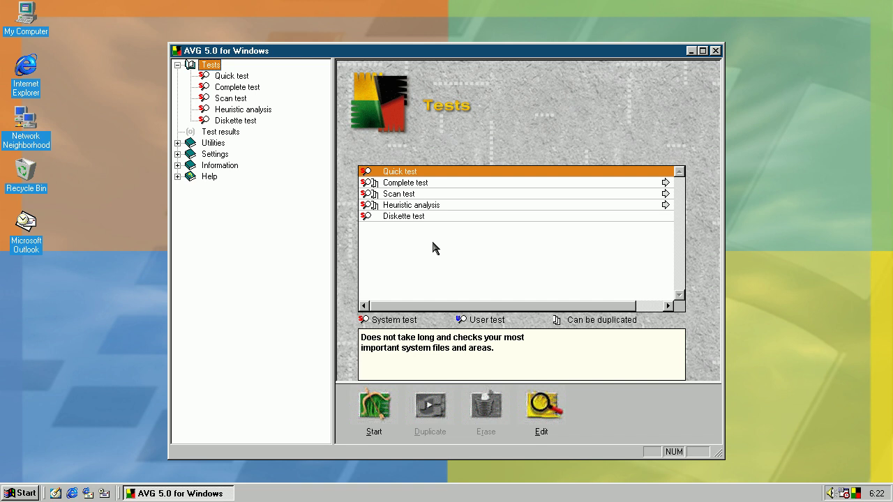
# Read the descriptions of the Complete, Scan, Heuristic analysis and Diskette tests.
pyautogui.click(434, 247)
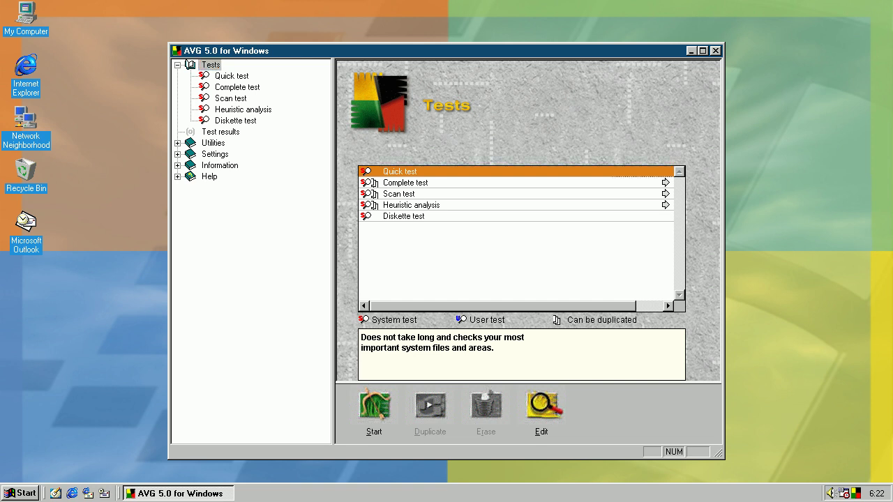
pyautogui.click(413, 183)
pyautogui.click(410, 194)
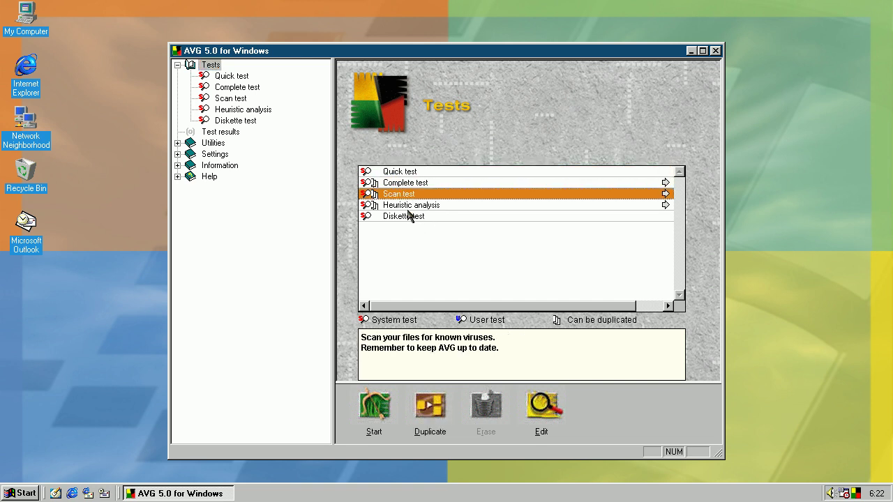
pyautogui.click(408, 208)
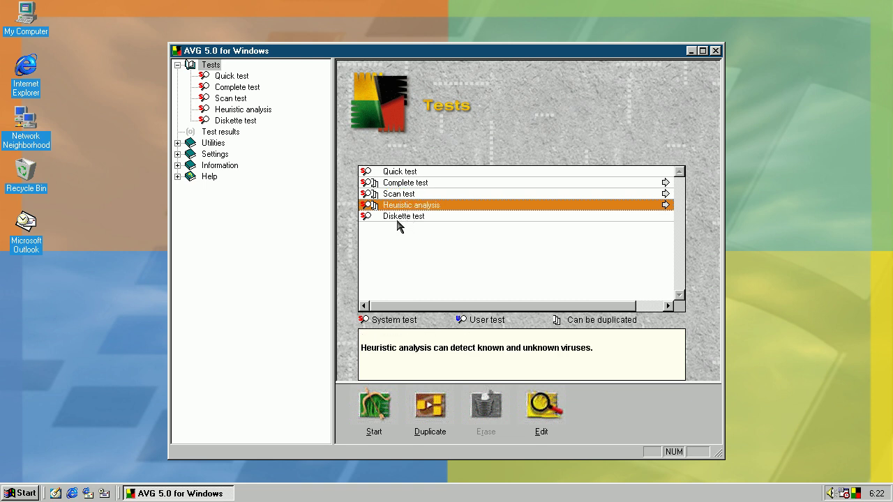
pyautogui.click(398, 218)
# Run the Quick test and dismiss its finished message.
pyautogui.click(400, 175)
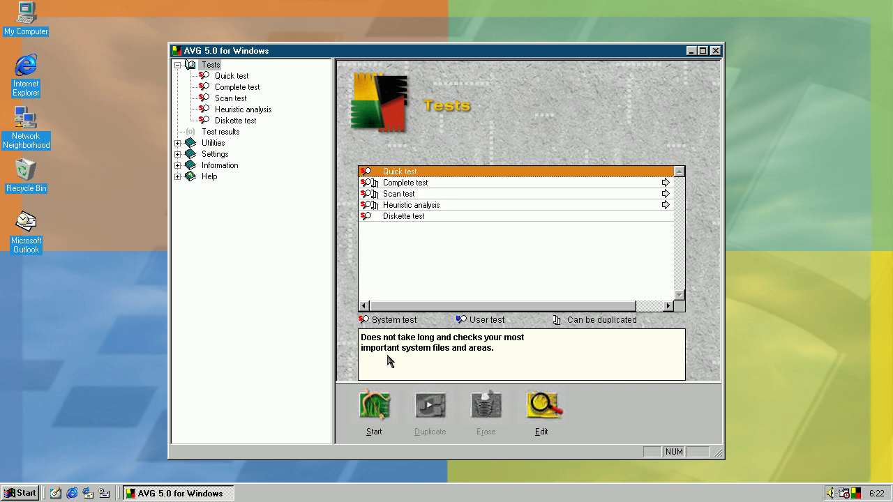
pyautogui.click(380, 408)
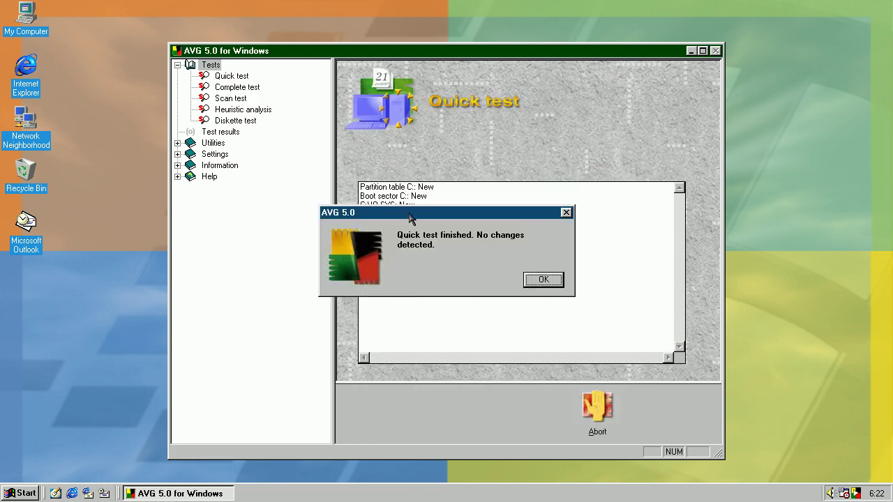
pyautogui.click(535, 335)
# Review the Scan, Complete, Heuristic and Diskette tests again, then view the empty Test results page.
pyautogui.click(403, 195)
pyautogui.click(403, 185)
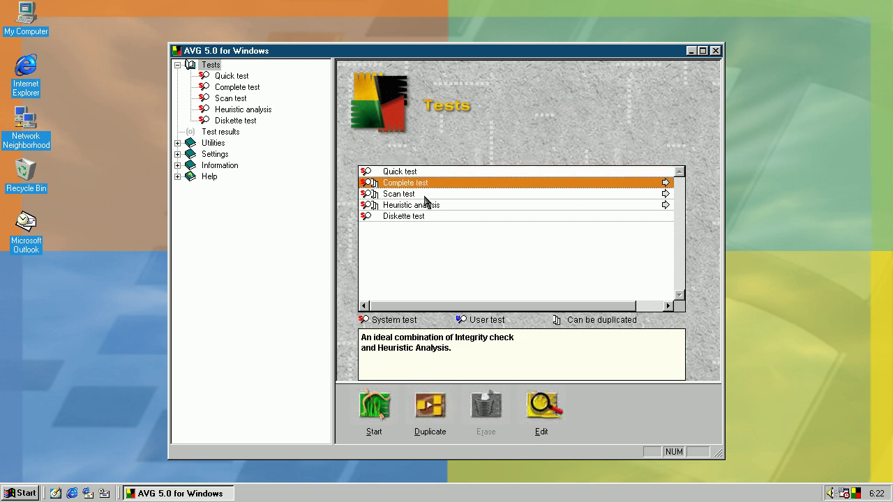
pyautogui.click(416, 195)
pyautogui.click(417, 205)
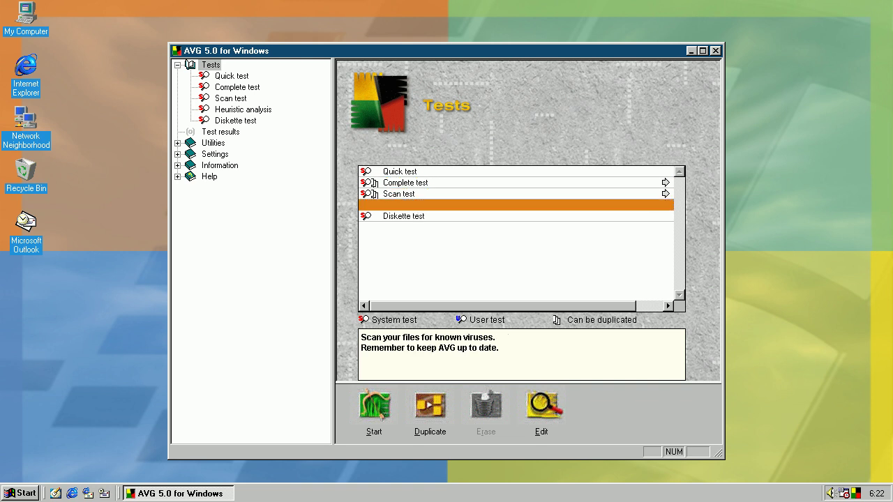
pyautogui.click(415, 196)
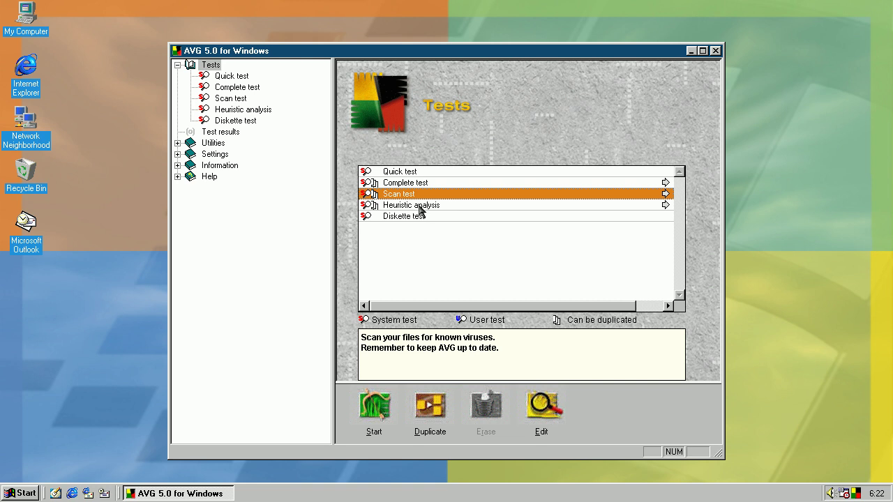
pyautogui.click(419, 206)
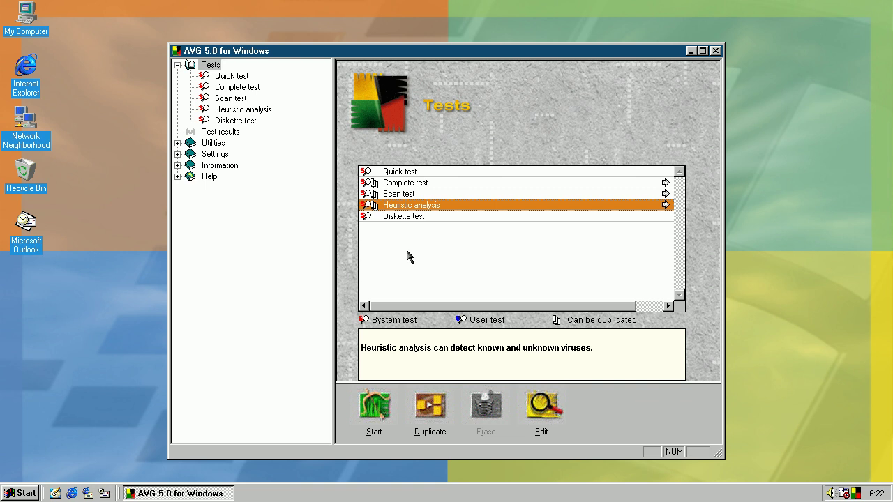
pyautogui.click(394, 220)
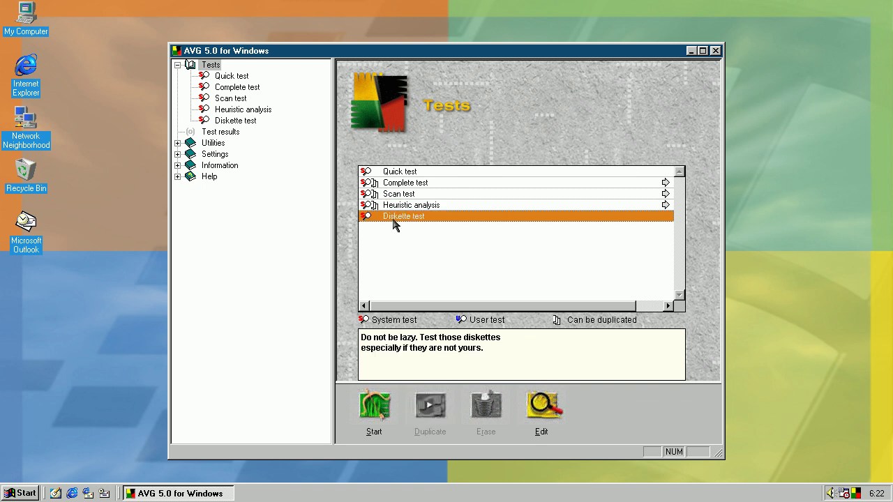
pyautogui.click(209, 132)
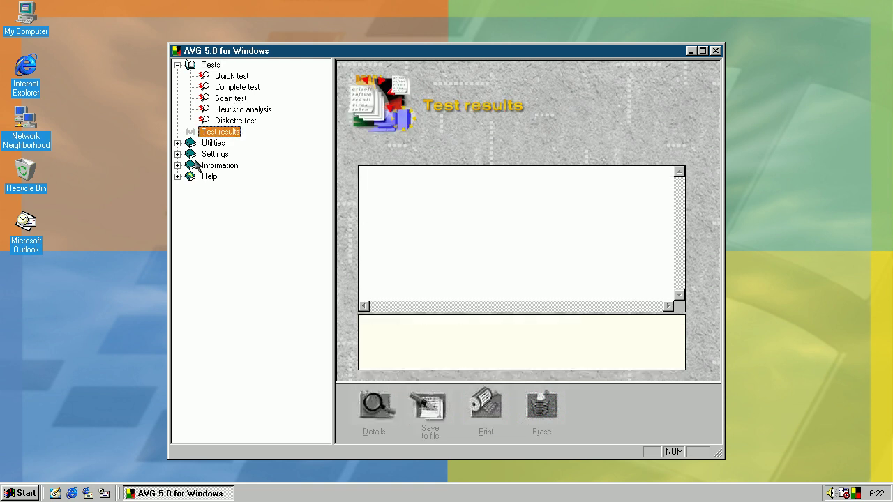
# Create an emergency diskette on drive A: described 'Rescue Disk', then view User Scan Strings.
pyautogui.click(177, 143)
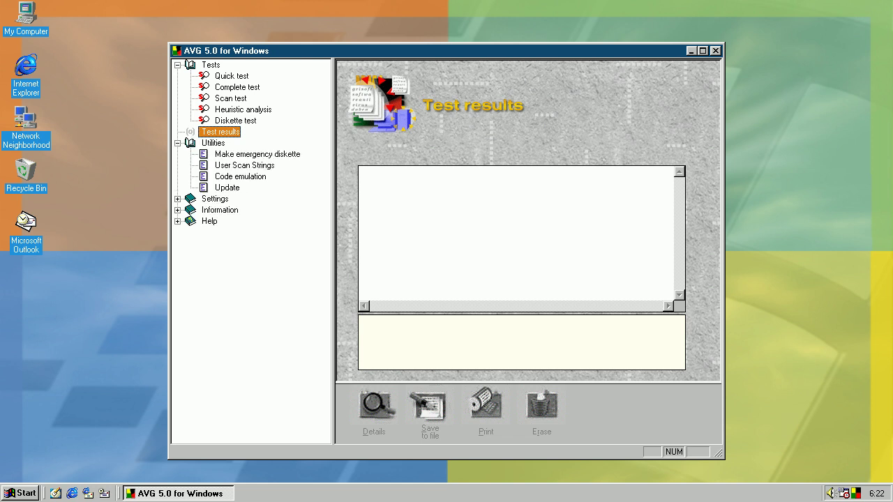
pyautogui.click(223, 154)
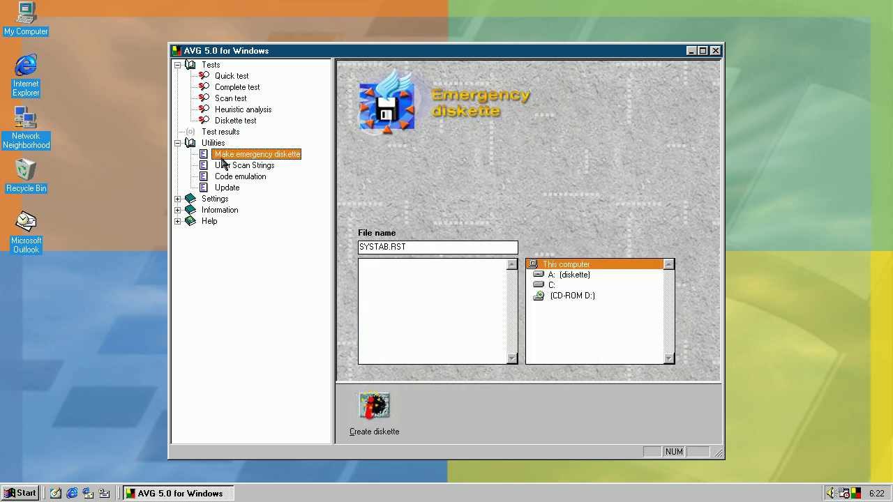
pyautogui.click(551, 275)
pyautogui.click(367, 411)
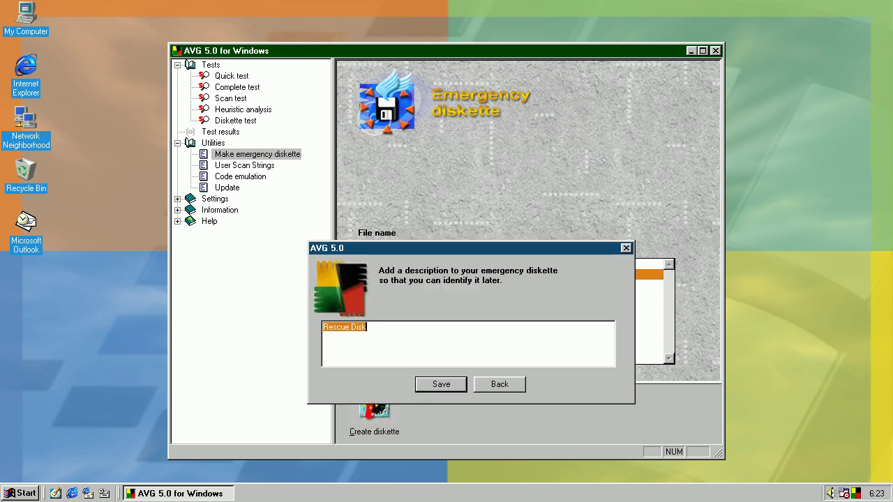
pyautogui.click(436, 383)
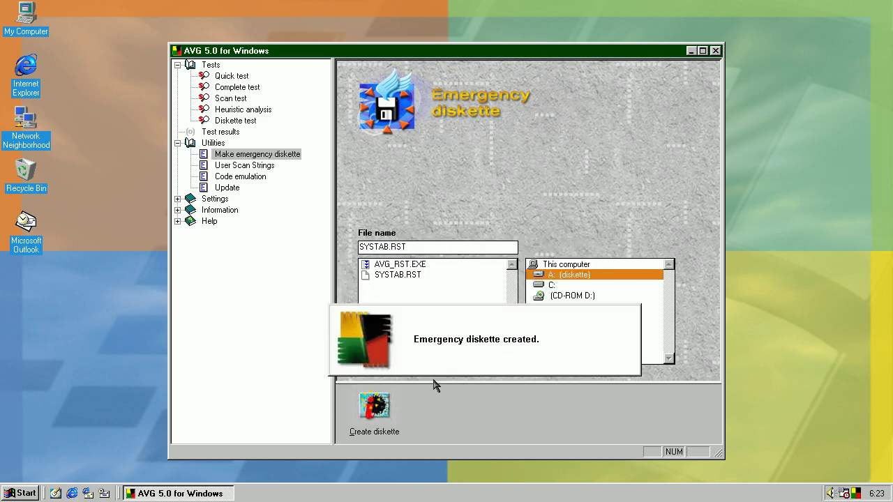
pyautogui.click(436, 360)
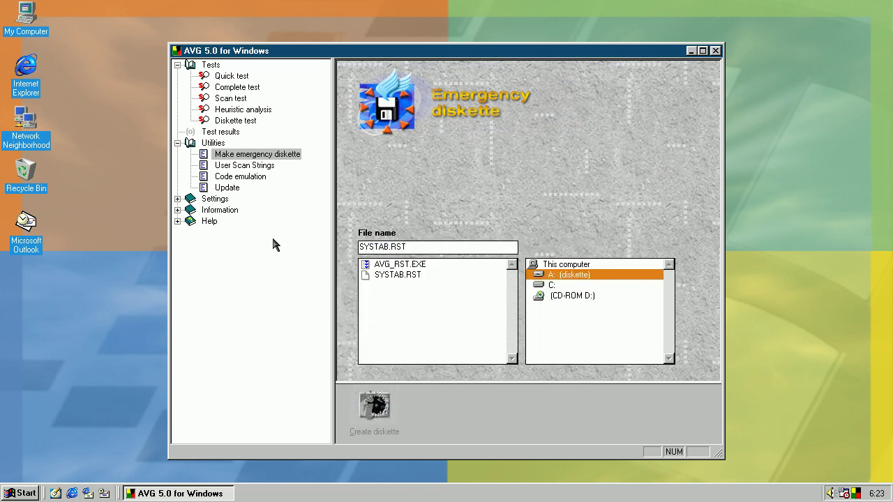
pyautogui.click(246, 166)
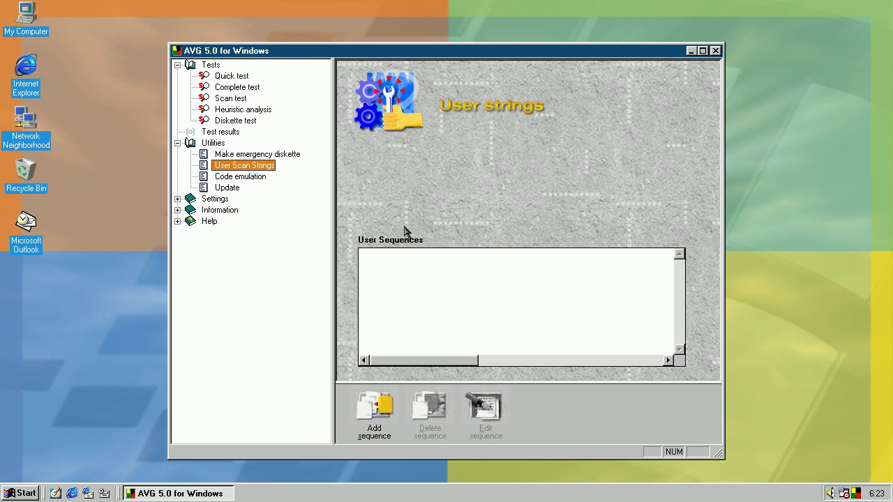
# Emulate a boot sector's code in batches, stop it, then view the Update sources page.
pyautogui.click(260, 178)
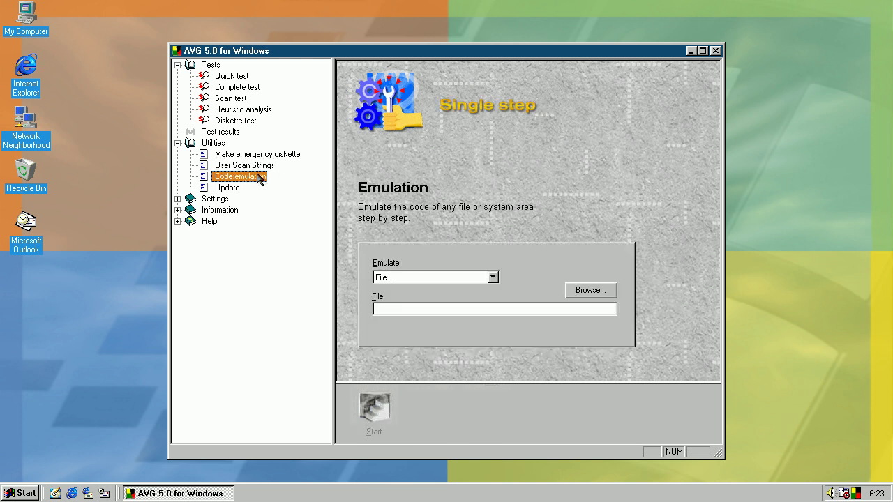
pyautogui.click(434, 278)
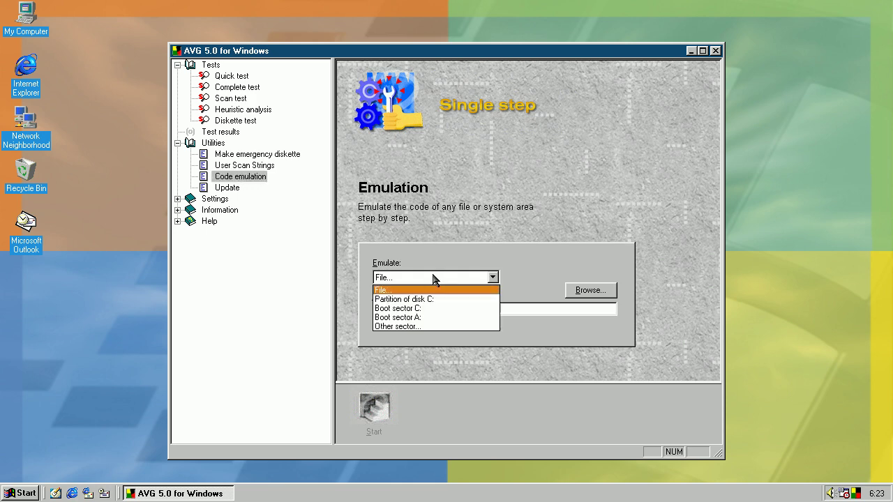
pyautogui.click(397, 307)
pyautogui.click(374, 408)
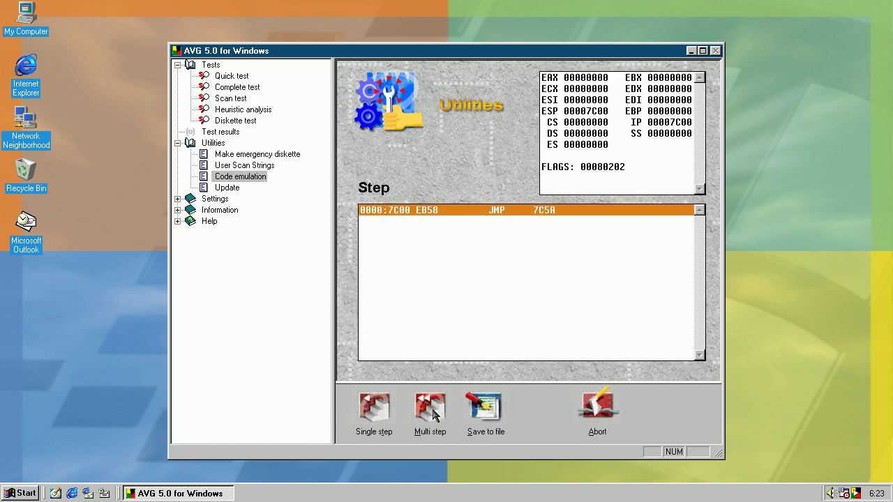
pyautogui.click(430, 411)
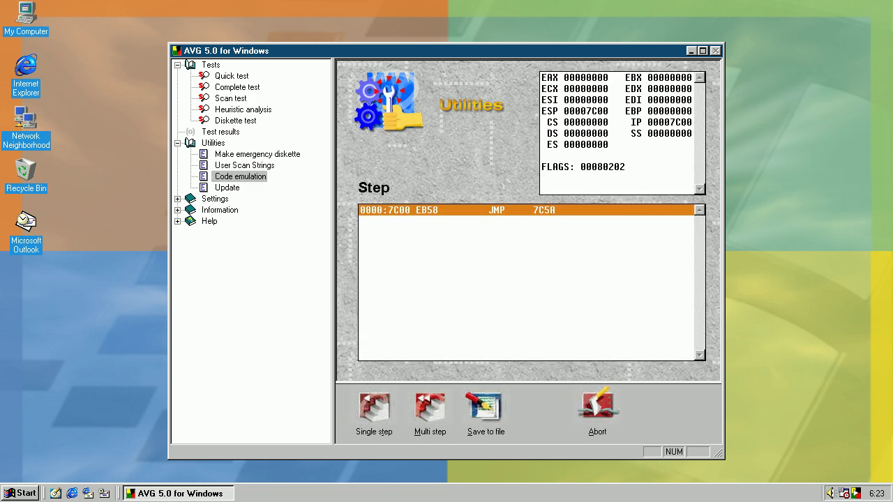
pyautogui.click(428, 418)
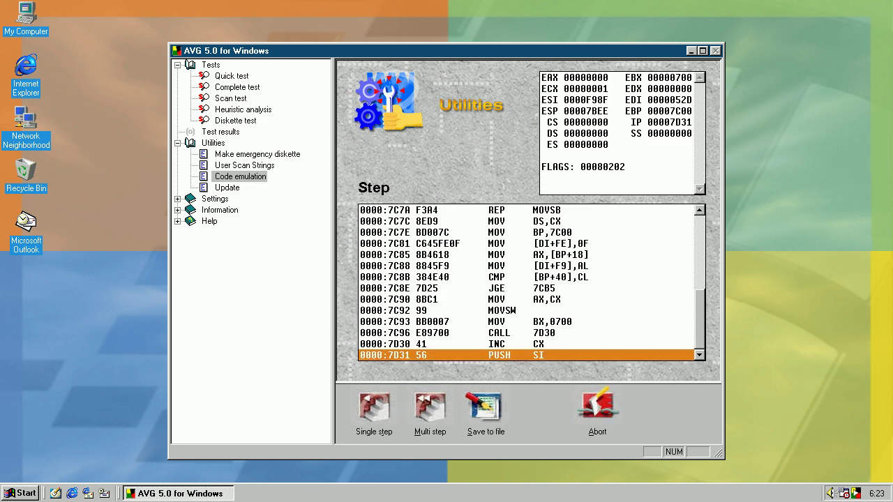
pyautogui.click(597, 411)
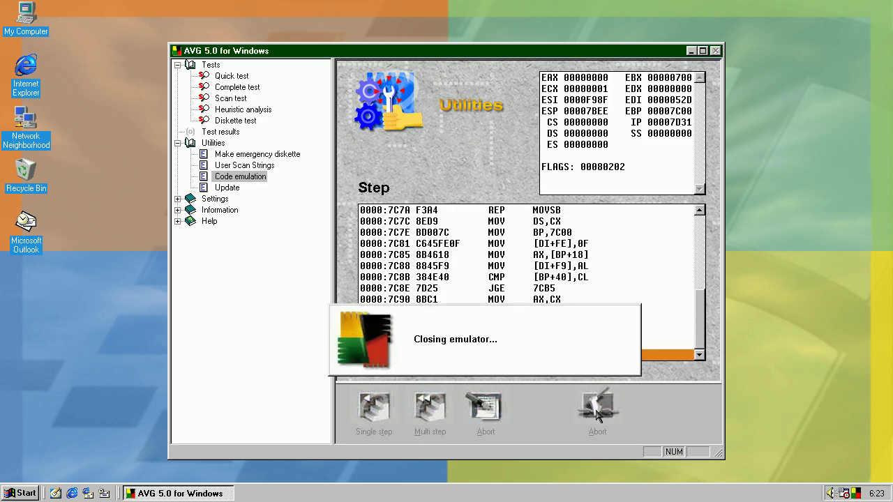
pyautogui.click(216, 188)
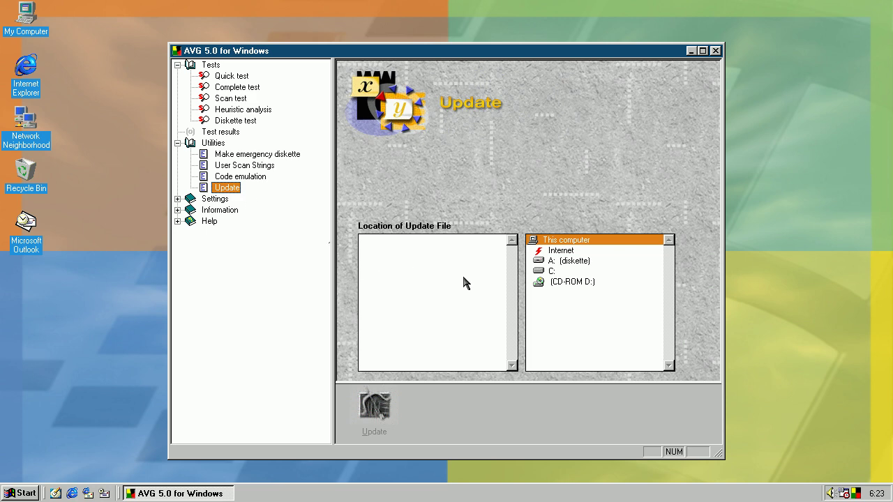
# Try the icons-only and text-only button styles, then restore buttons as Icons with text.
pyautogui.click(178, 198)
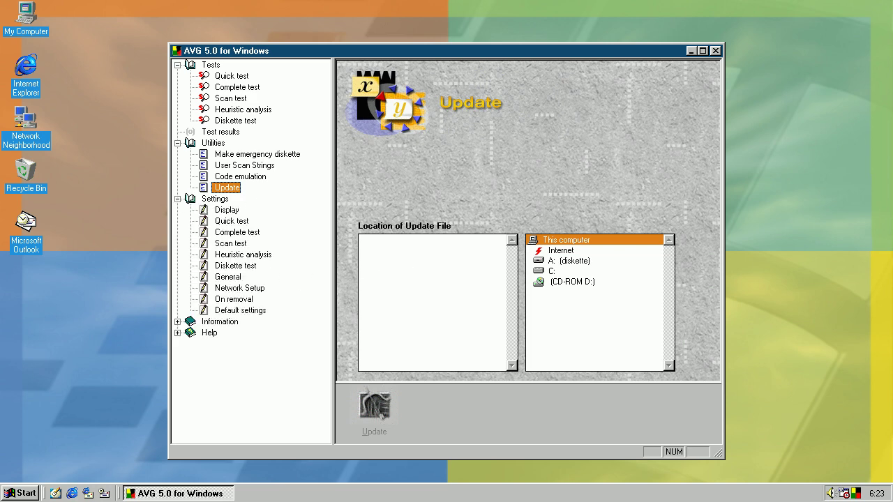
pyautogui.click(210, 210)
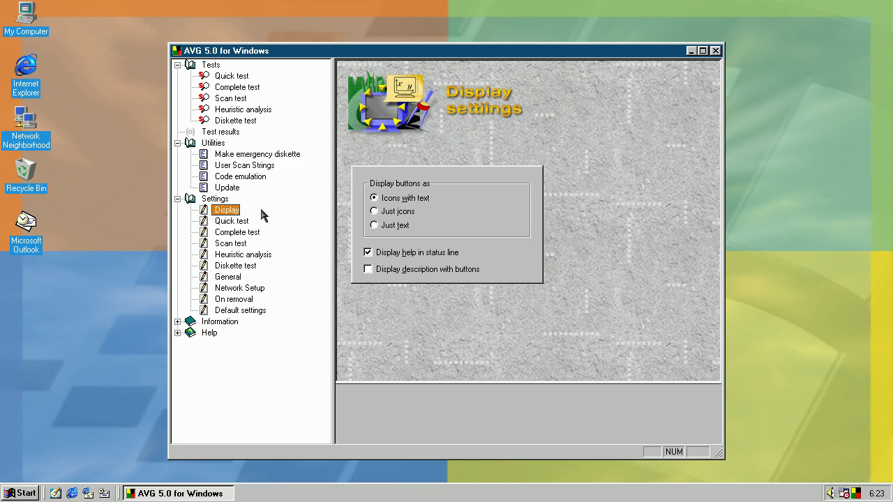
pyautogui.click(391, 211)
pyautogui.click(389, 225)
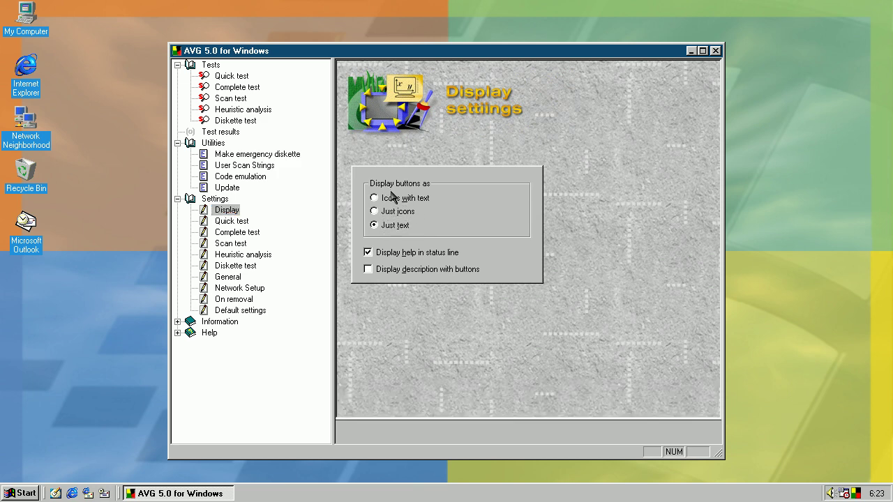
pyautogui.click(393, 211)
pyautogui.click(394, 198)
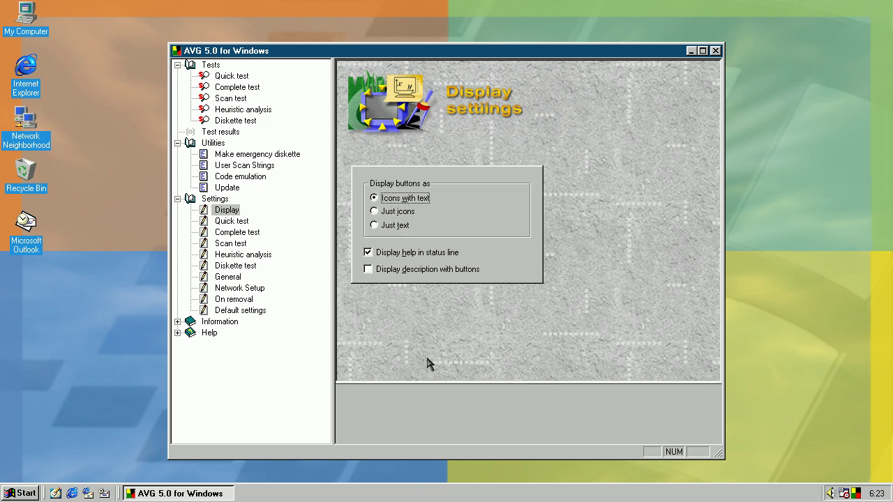
pyautogui.click(396, 212)
pyautogui.click(210, 65)
pyautogui.click(236, 87)
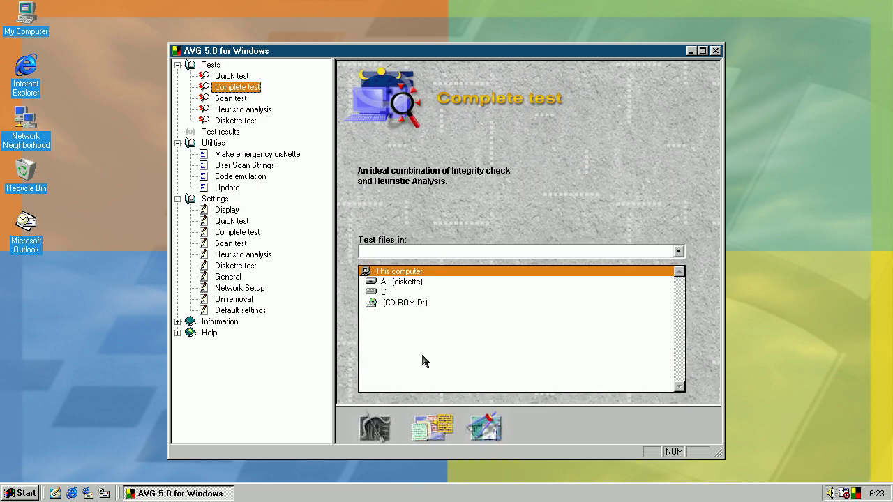
pyautogui.click(210, 212)
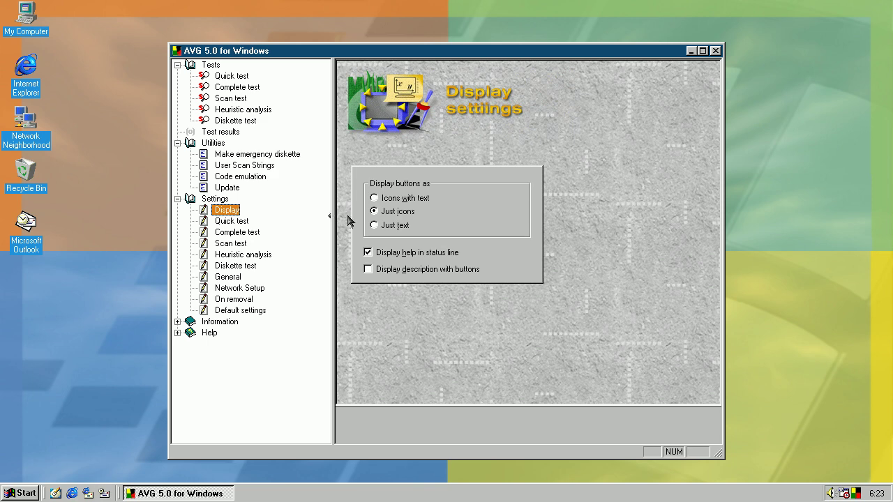
pyautogui.click(401, 198)
# Turn status-line help off and back on and show button descriptions.
pyautogui.click(403, 255)
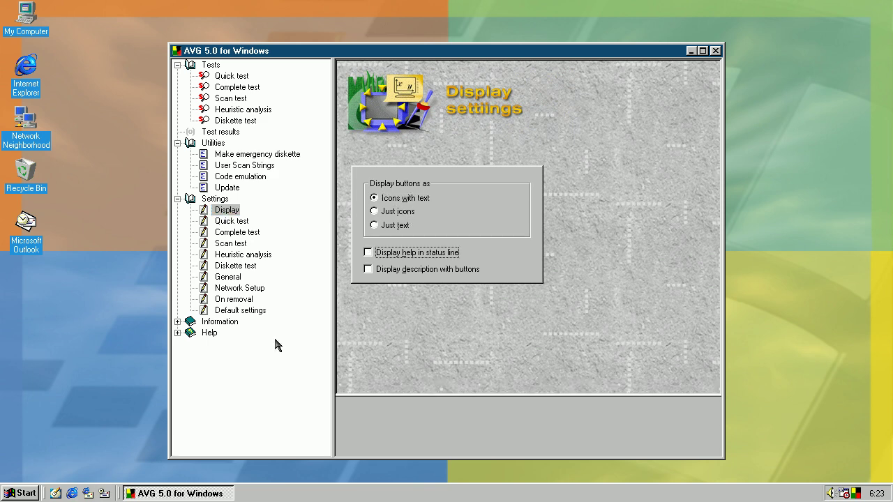
pyautogui.click(367, 253)
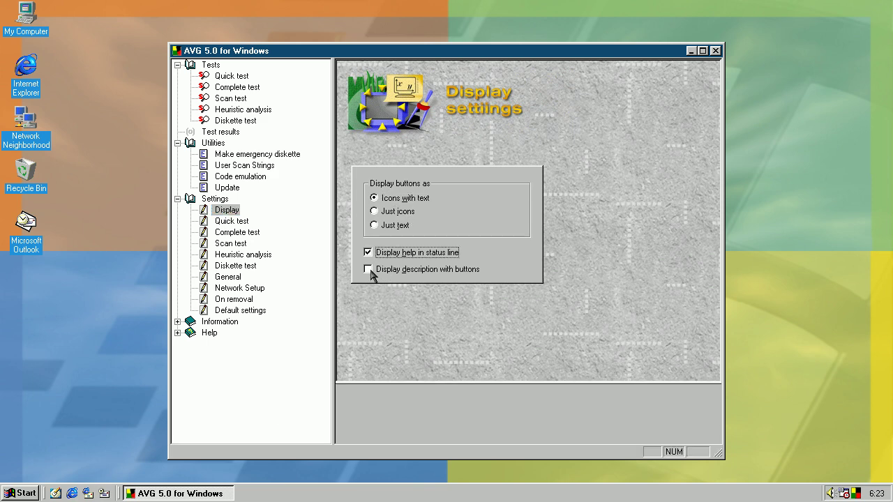
pyautogui.click(382, 273)
pyautogui.click(240, 109)
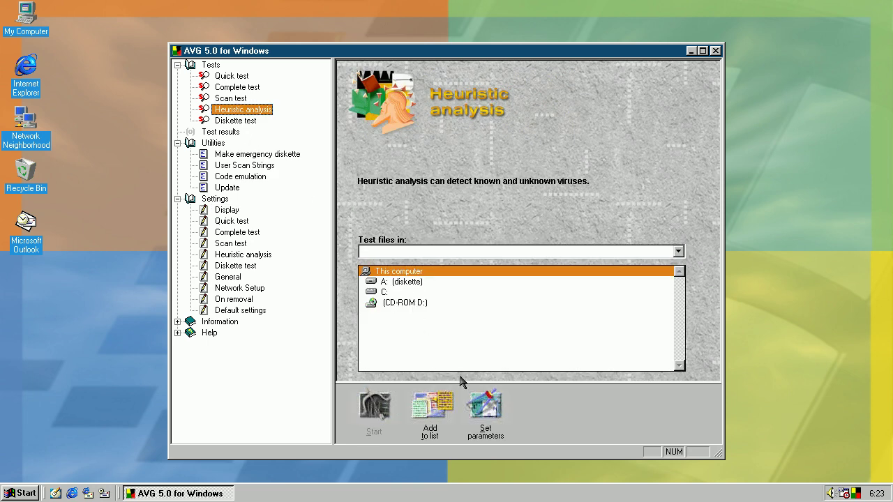
pyautogui.click(227, 209)
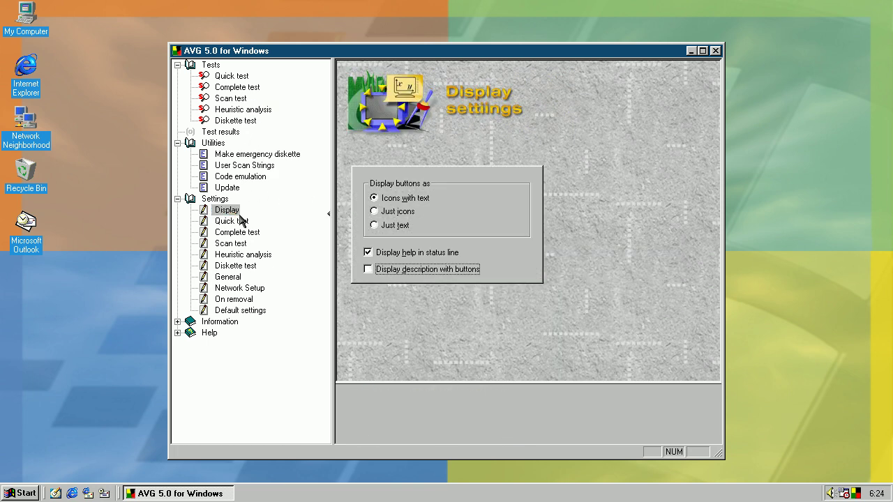
# View the Quick test settings, then the Complete test's per-drive \AVGCMTT.DAT database settings.
pyautogui.click(237, 221)
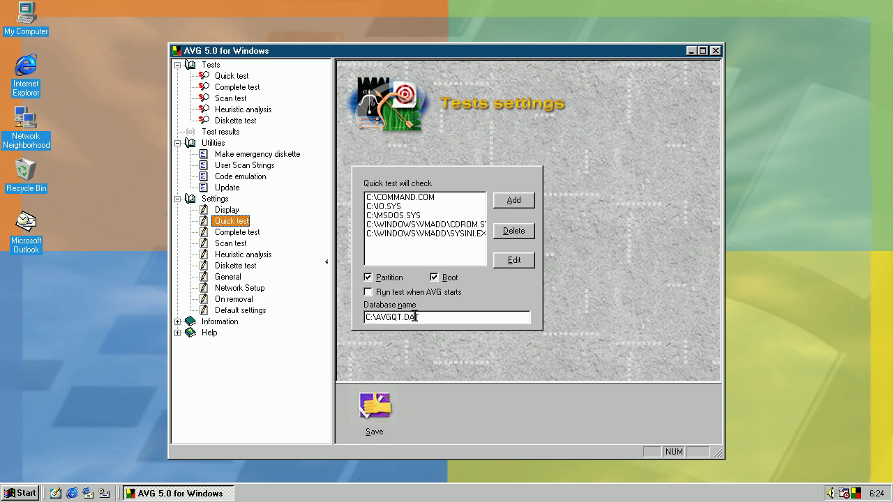
pyautogui.click(250, 233)
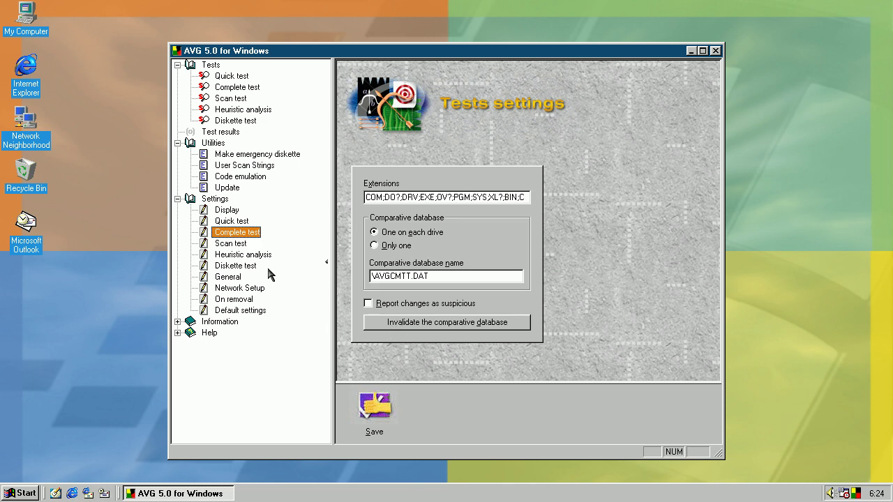
# Review the Scan, Heuristic analysis and Diskette test settings, keeping Diskette test on Scan test.
pyautogui.click(231, 244)
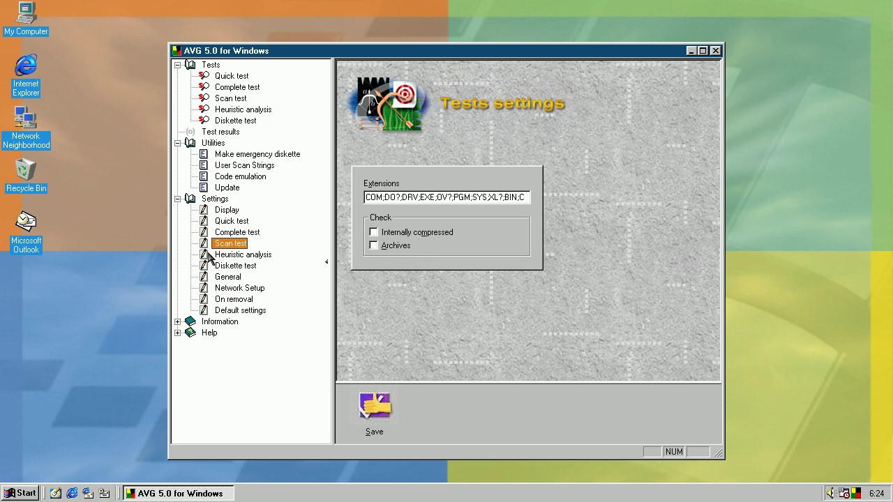
pyautogui.click(229, 256)
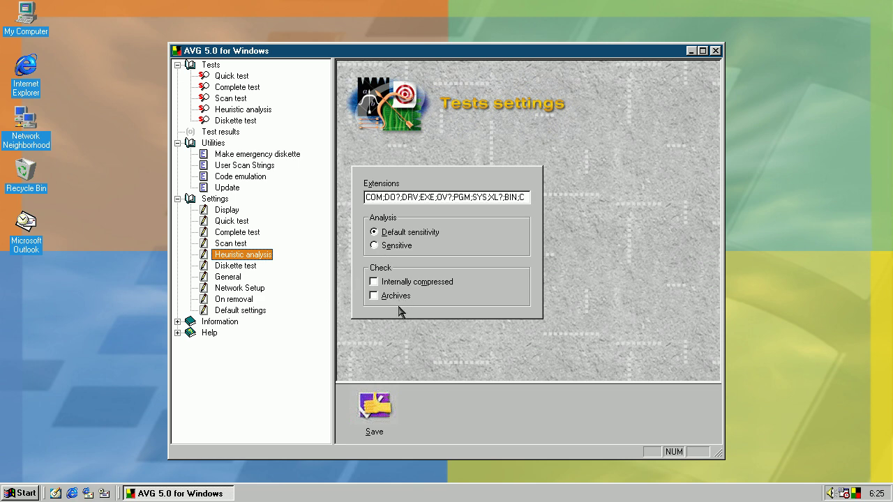
pyautogui.click(220, 268)
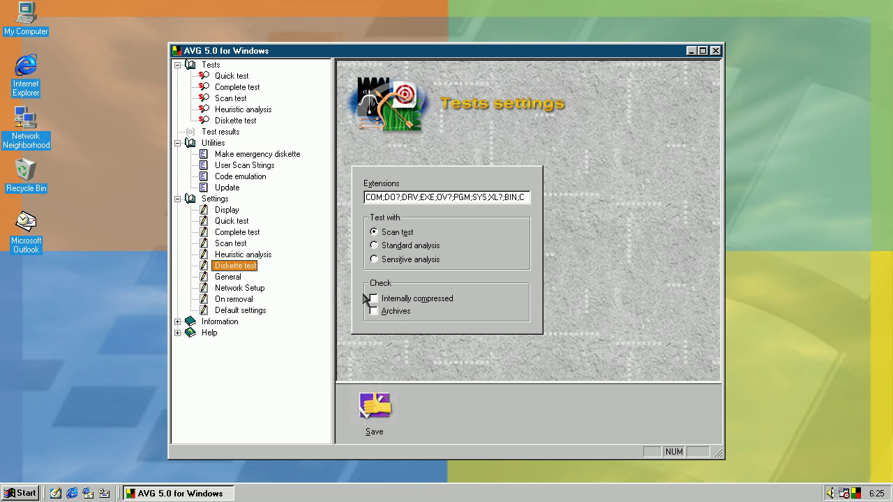
pyautogui.click(393, 233)
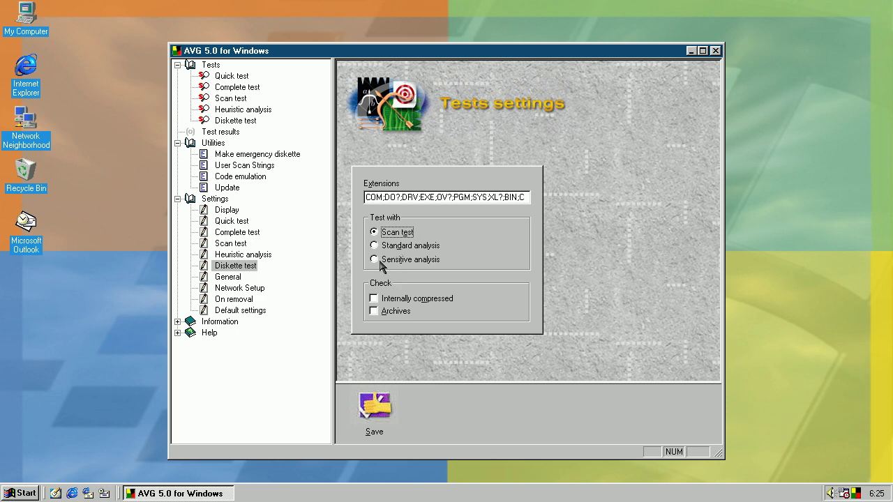
pyautogui.click(258, 253)
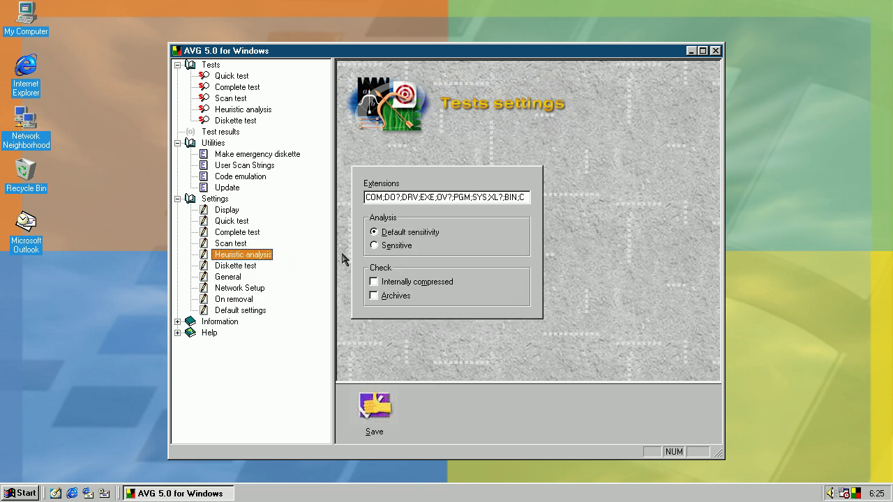
# In General settings, enable anti-stealth for boot and file viruses.
pyautogui.click(389, 249)
pyautogui.click(221, 266)
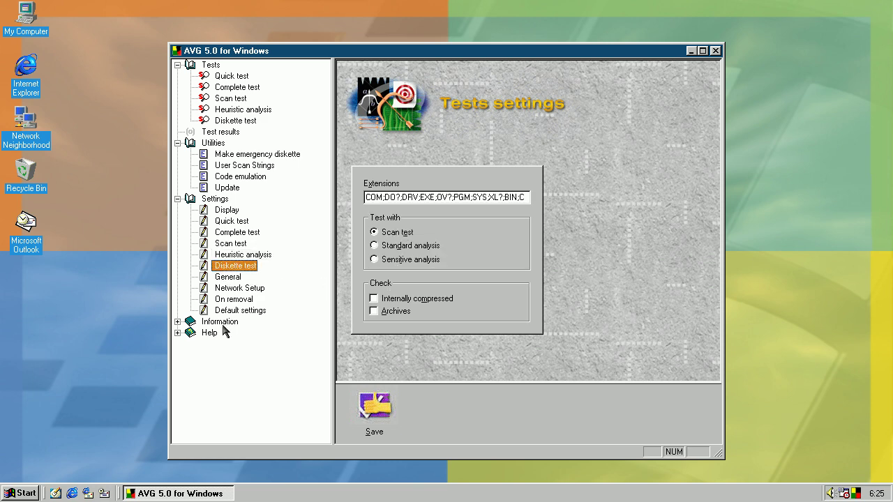
pyautogui.click(232, 278)
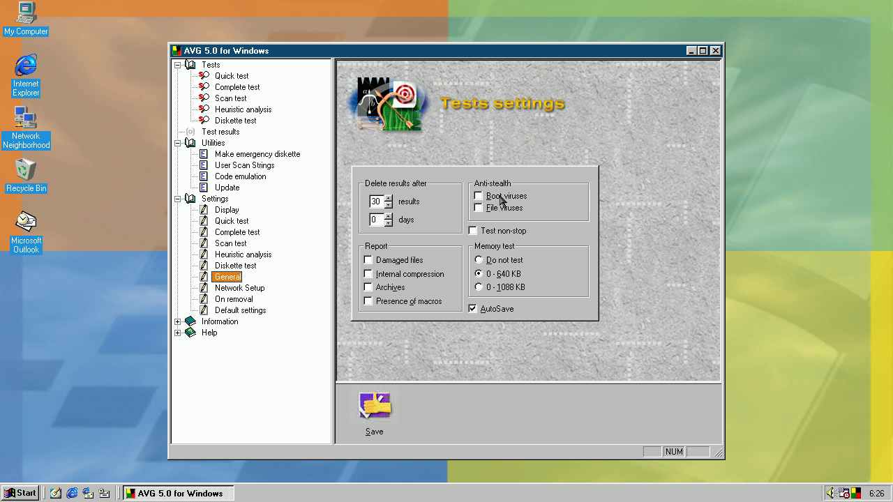
pyautogui.click(500, 198)
pyautogui.click(503, 208)
# Check all four report options, set memory test to 0 - 1088 KB, and save.
pyautogui.click(392, 265)
pyautogui.click(393, 274)
pyautogui.click(390, 302)
pyautogui.click(391, 288)
pyautogui.click(483, 287)
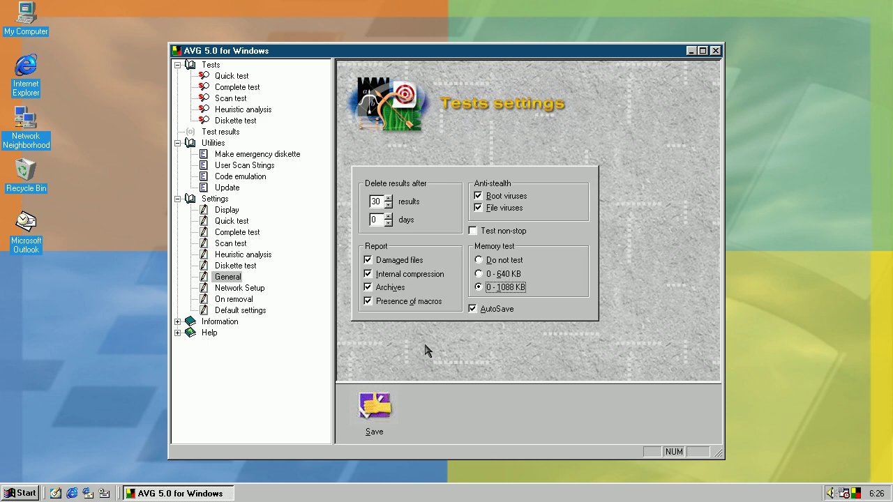
pyautogui.click(367, 415)
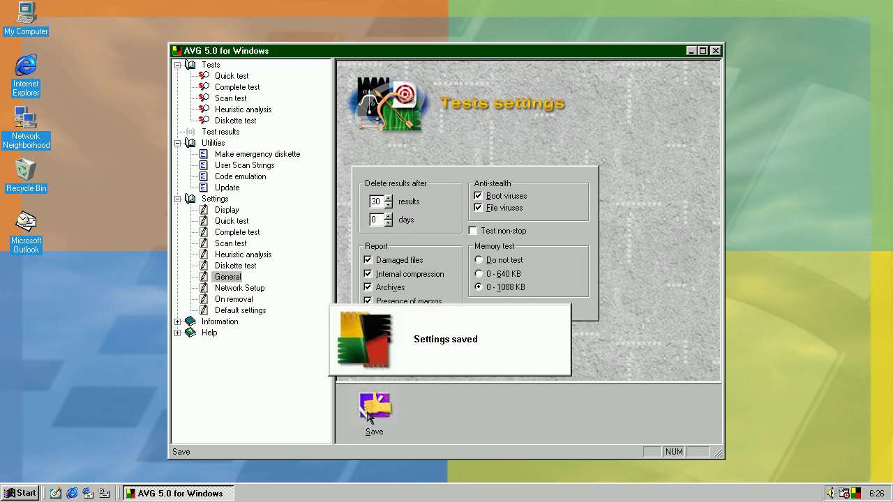
pyautogui.click(246, 290)
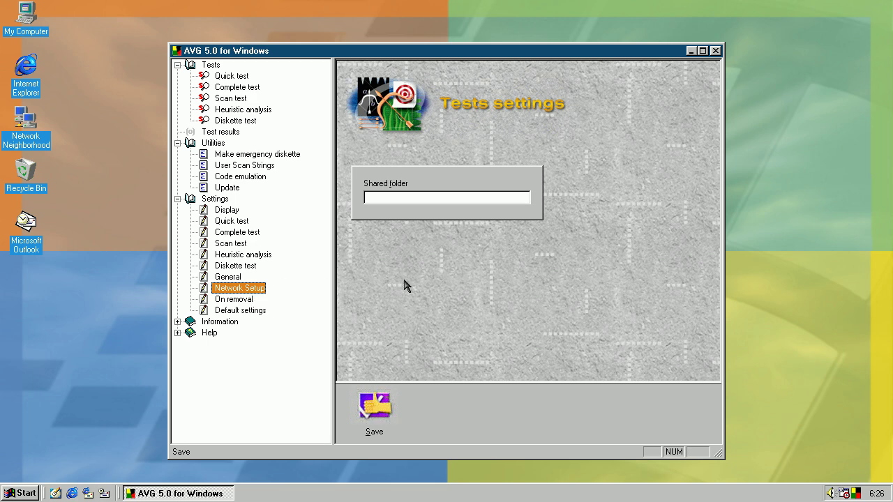
# Look over On removal and Default settings, then list viruses under Information > About viruses.
pyautogui.click(245, 301)
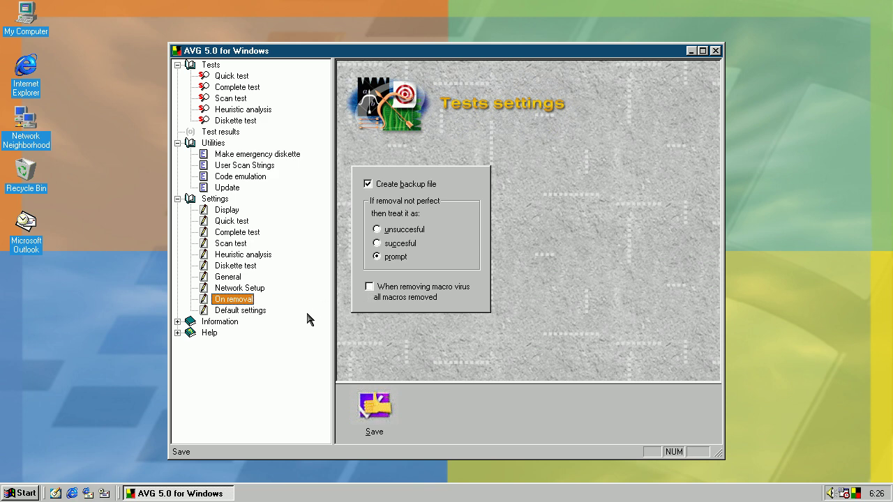
pyautogui.click(239, 312)
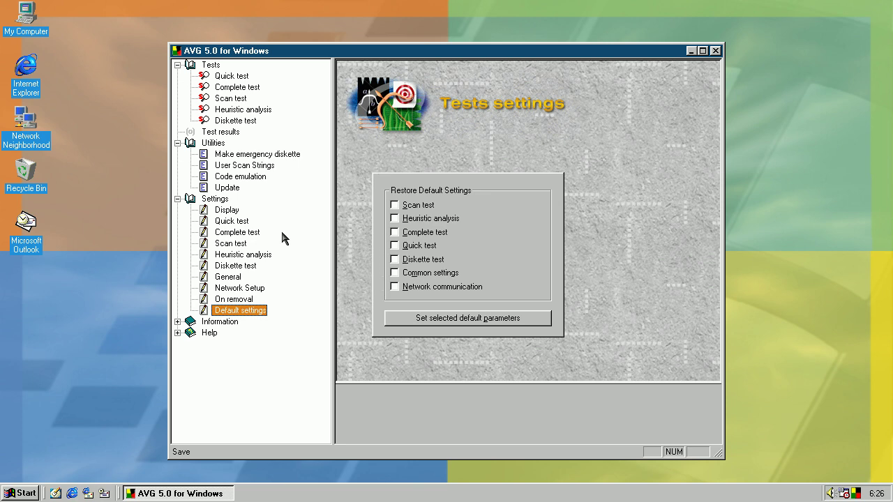
pyautogui.click(177, 321)
pyautogui.click(227, 324)
pyautogui.click(236, 333)
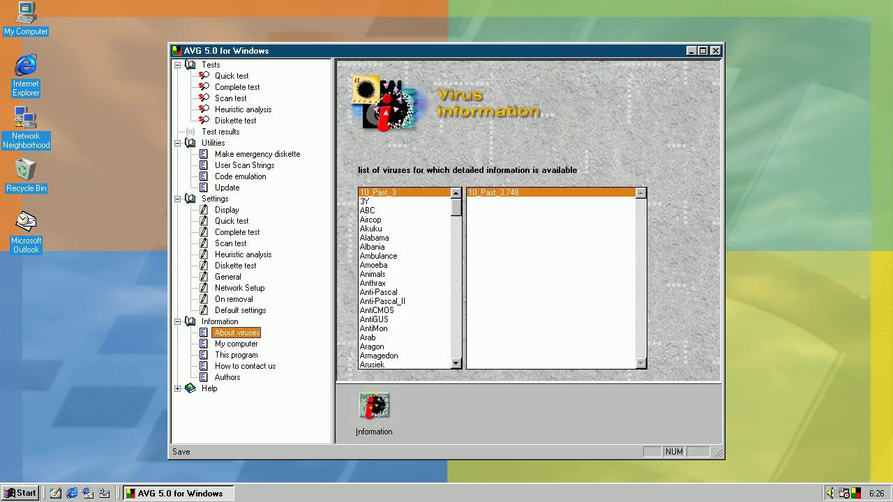
# Read the detailed description of the Casino virus, then return to the virus list.
pyautogui.click(455, 207)
pyautogui.moveTo(454, 208); pyautogui.dragTo(455, 241)
pyautogui.click(379, 311)
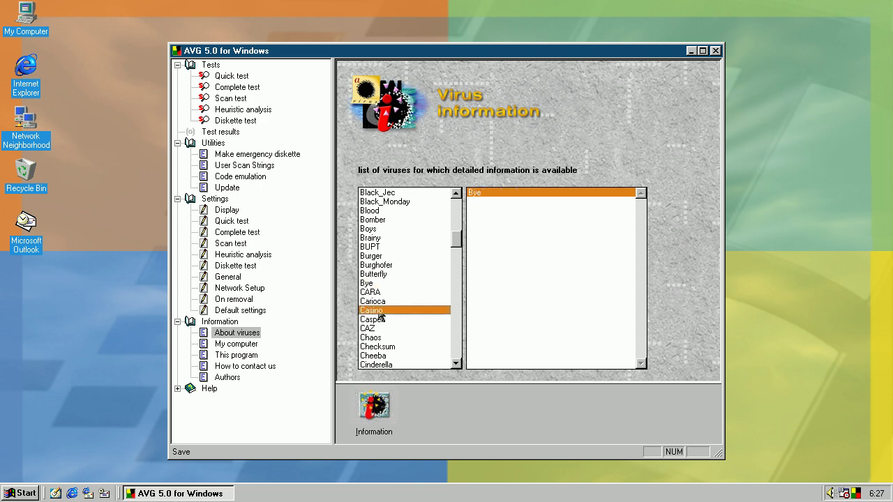
pyautogui.click(374, 405)
pyautogui.scroll(-2, 713, 307)
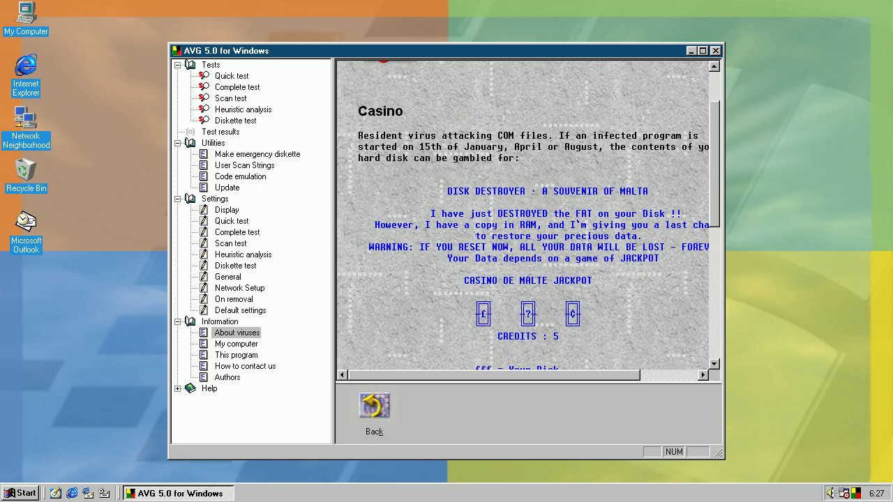
pyautogui.click(369, 409)
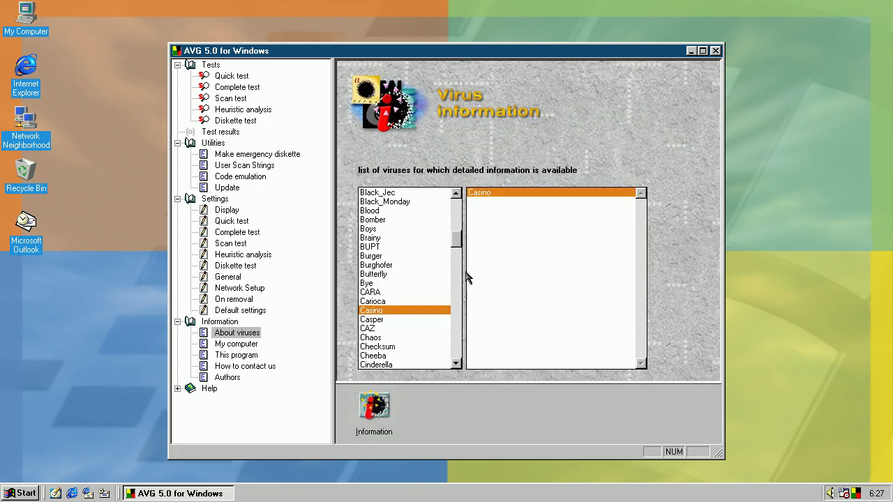
# View the My computer, This program, How to contact us and Authors pages, then expand Help.
pyautogui.click(245, 345)
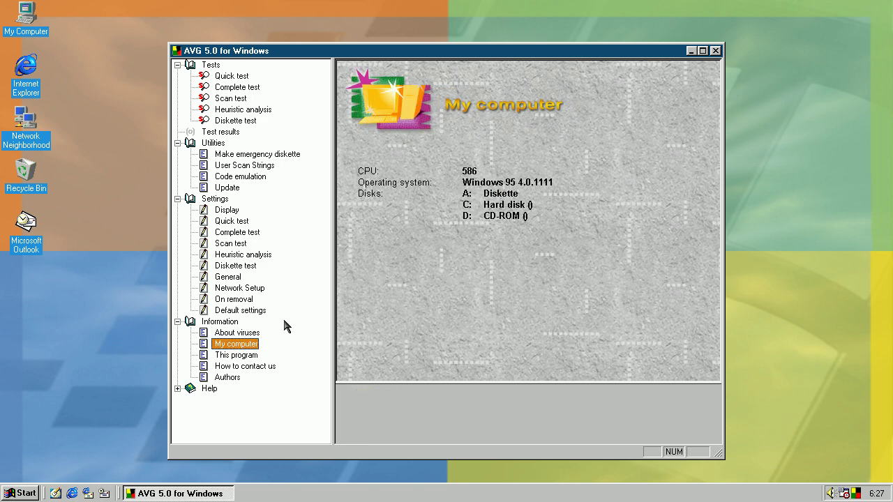
pyautogui.click(226, 356)
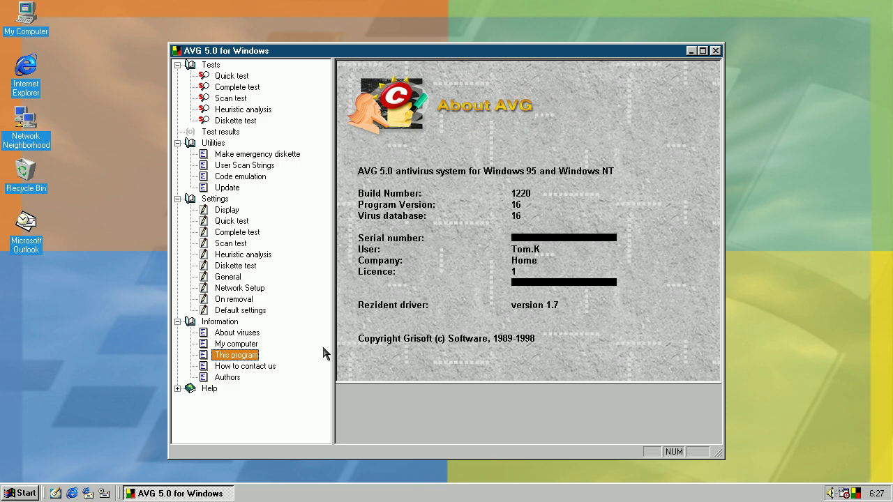
pyautogui.click(251, 368)
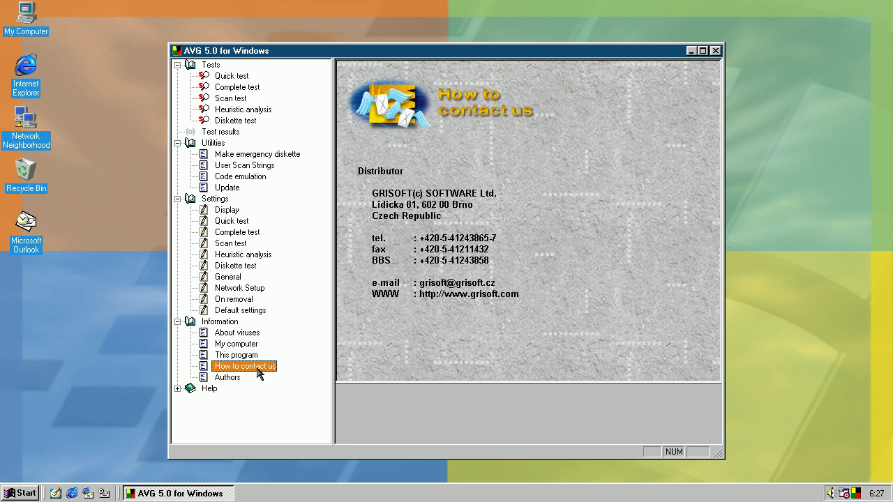
pyautogui.click(230, 377)
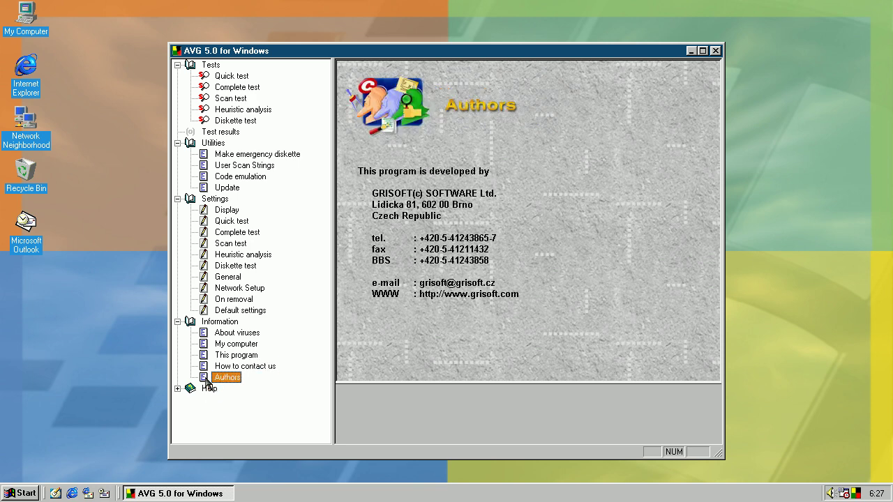
pyautogui.click(179, 389)
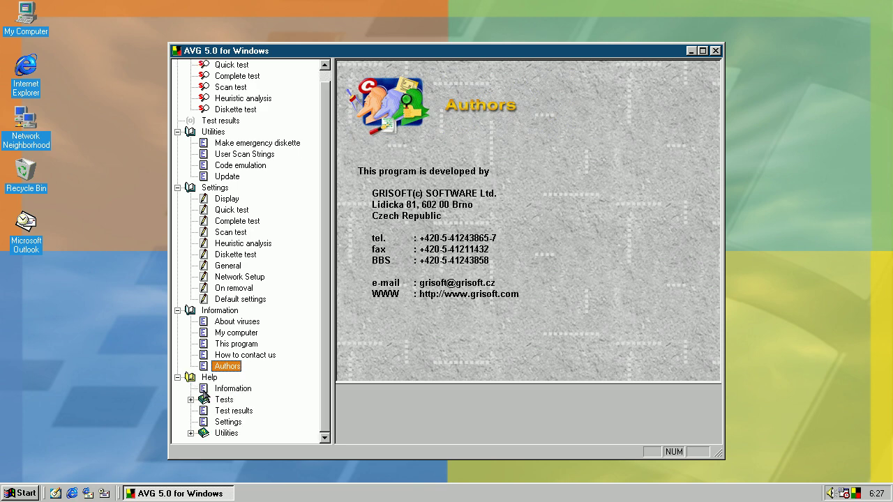
# Read the Help pages on Information, Tests, Quick test, Scan test and Scheduler.
pyautogui.click(195, 382)
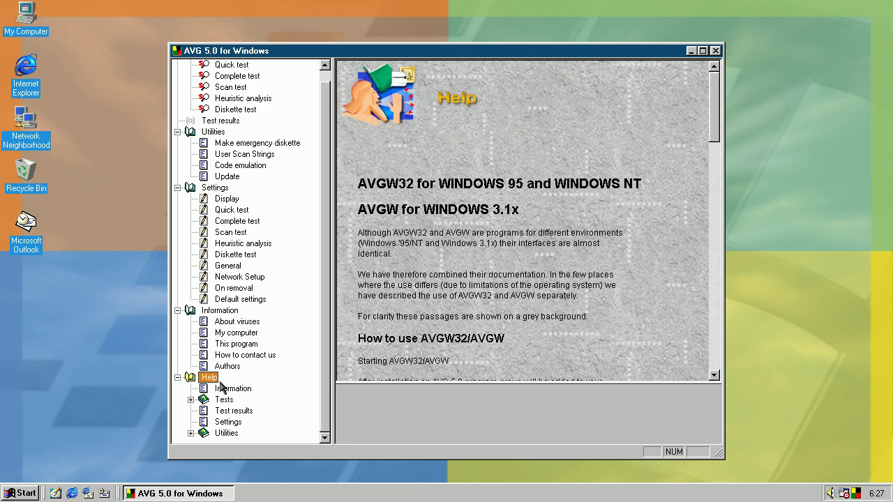
pyautogui.click(227, 390)
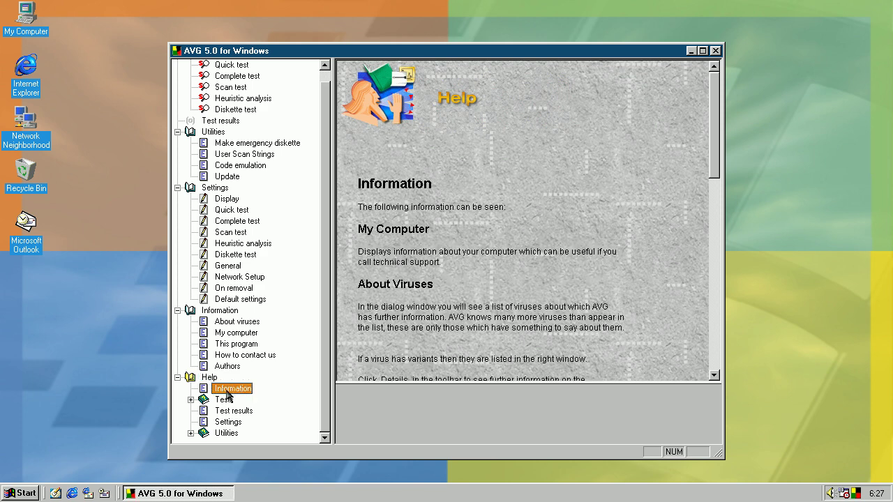
pyautogui.click(216, 401)
pyautogui.doubleClick(202, 401)
pyautogui.click(243, 356)
pyautogui.click(243, 378)
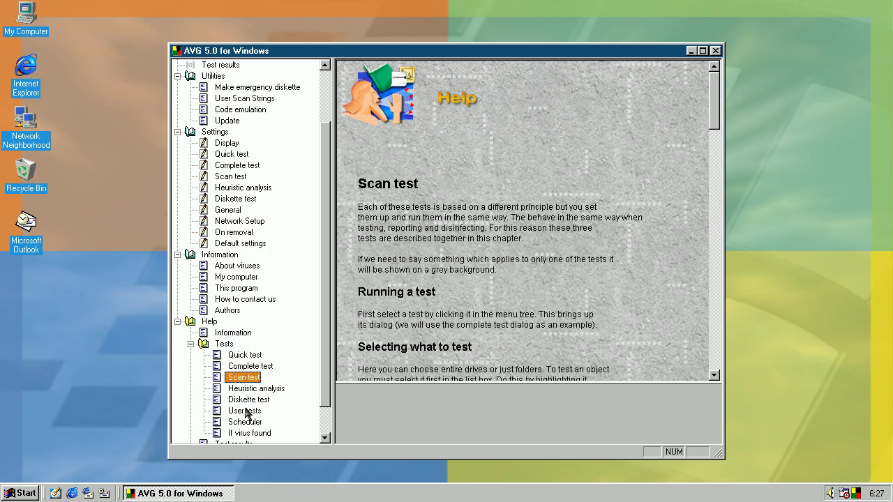
pyautogui.click(244, 422)
# Read the Help on virus found, test results, settings, and the Utilities subtopics, including Code emulation.
pyautogui.scroll(-1, 230, 412)
pyautogui.click(229, 401)
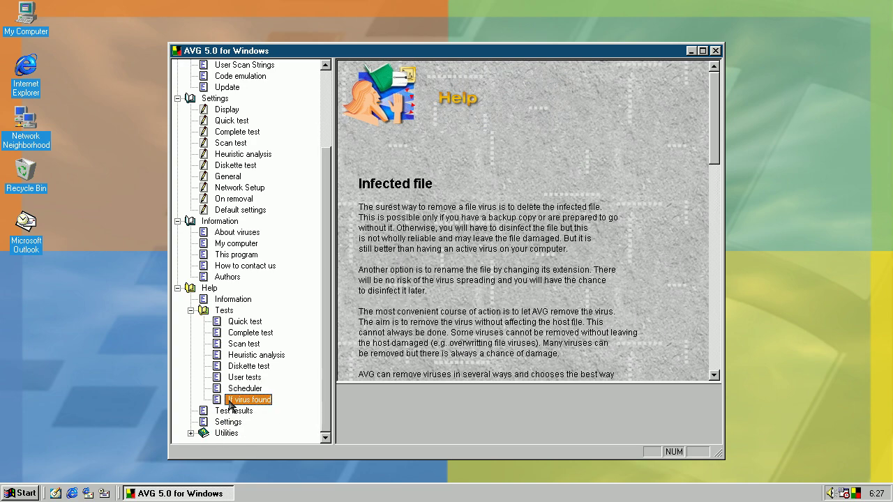
pyautogui.click(237, 412)
pyautogui.click(217, 422)
pyautogui.click(191, 434)
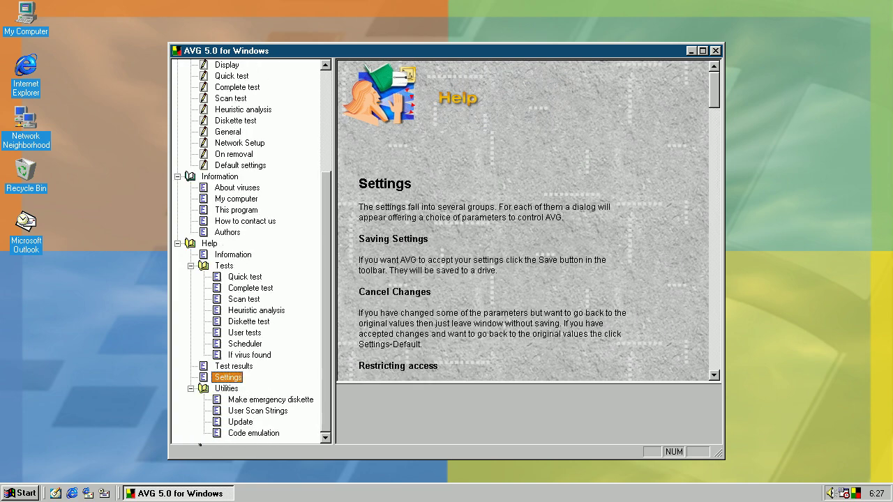
pyautogui.click(231, 401)
pyautogui.click(233, 411)
pyautogui.click(233, 422)
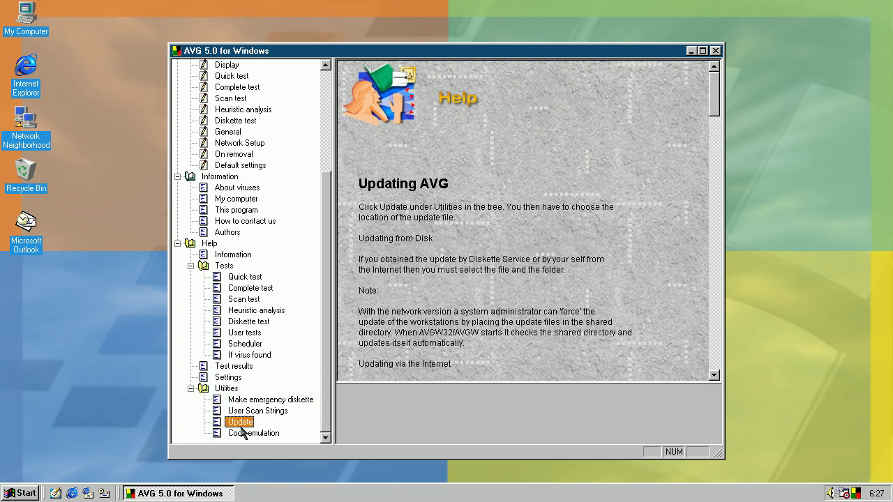
pyautogui.click(244, 433)
# Read the Heuristic analysis help, then return to the list of available tests.
pyautogui.click(244, 310)
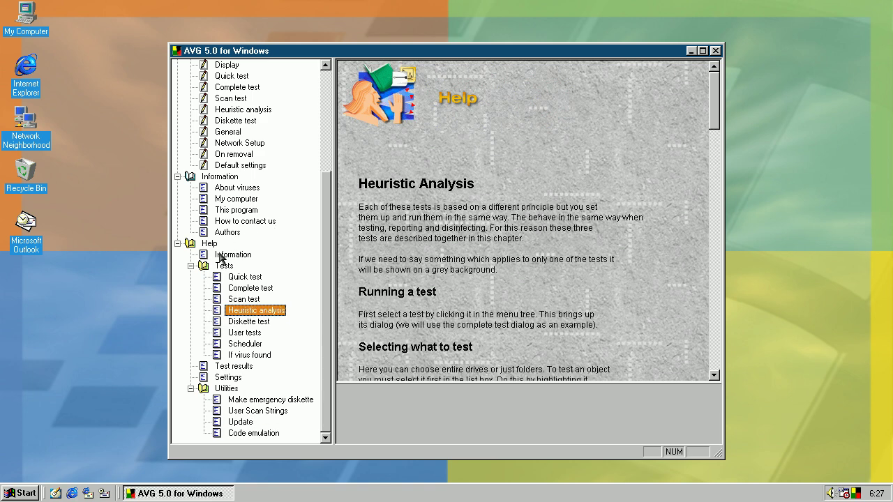
pyautogui.click(244, 255)
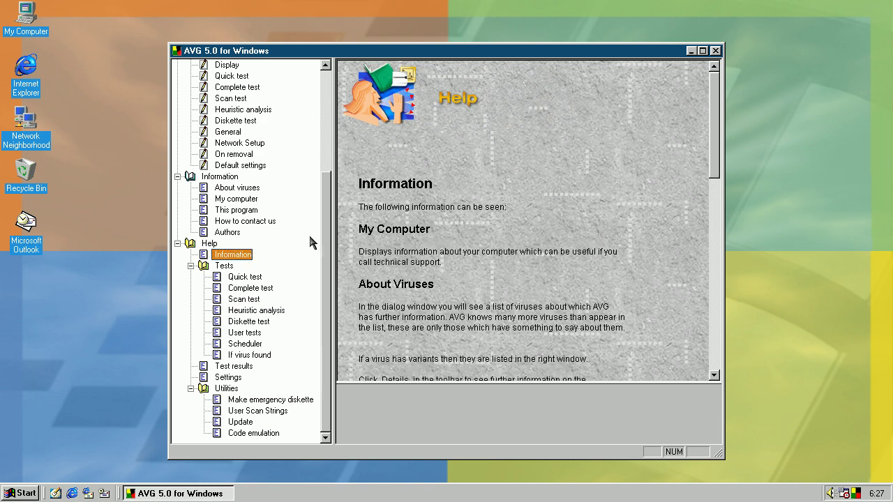
pyautogui.click(323, 152)
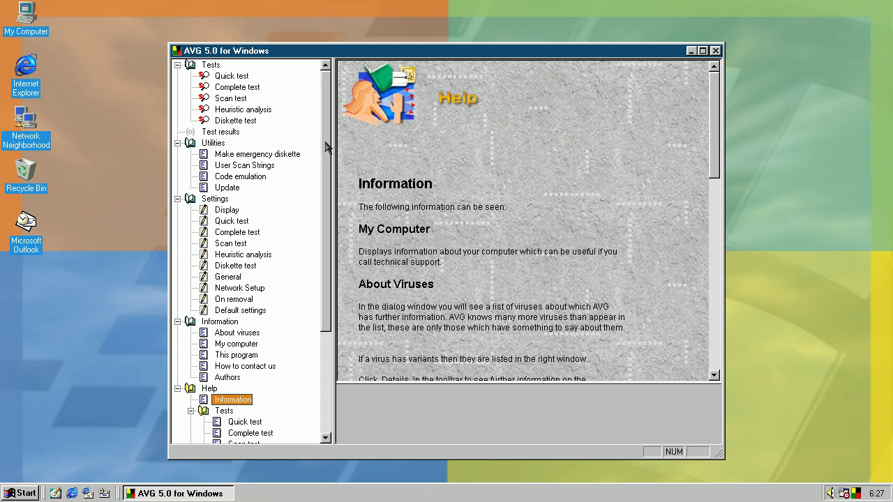
pyautogui.click(211, 65)
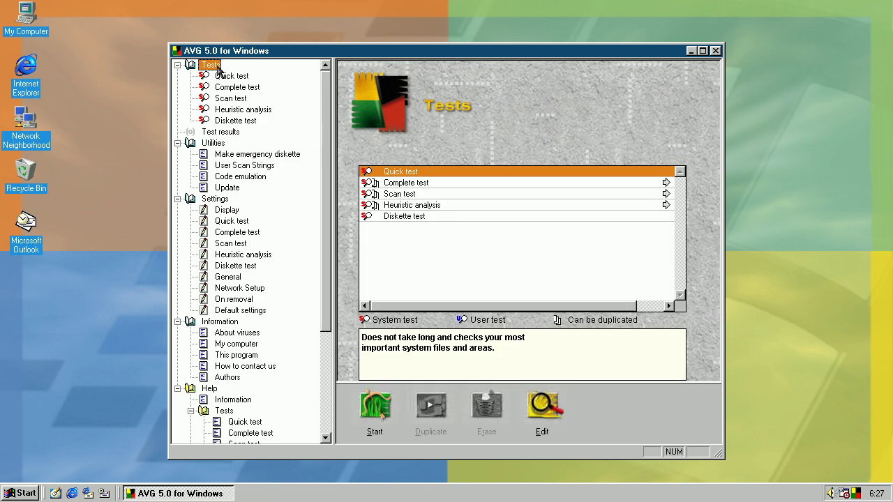
# Open C:\Samples from My Computer and look inside the DOS samples folder.
pyautogui.click(497, 274)
pyautogui.doubleClick(26, 22)
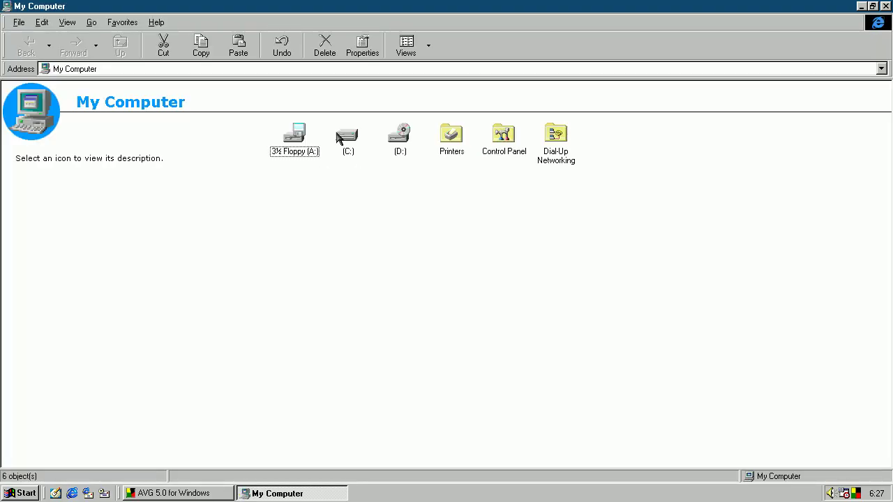
pyautogui.doubleClick(348, 143)
pyautogui.click(459, 138)
pyautogui.doubleClick(459, 138)
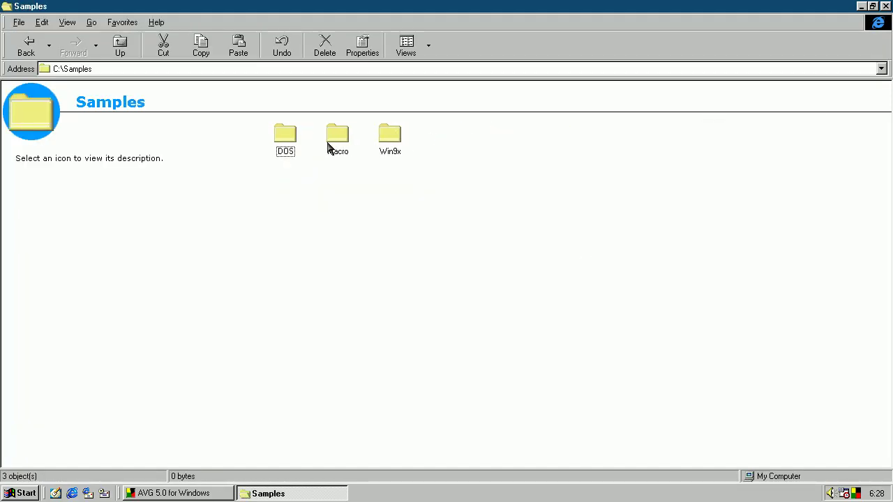
pyautogui.doubleClick(289, 138)
pyautogui.click(26, 45)
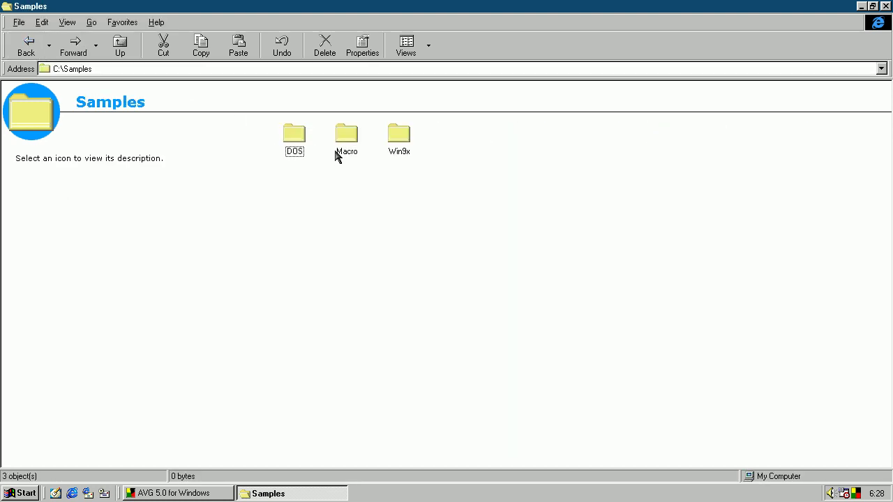
# Look inside the Macro folder, then open Win9x and minimize the Explorer window.
pyautogui.doubleClick(338, 150)
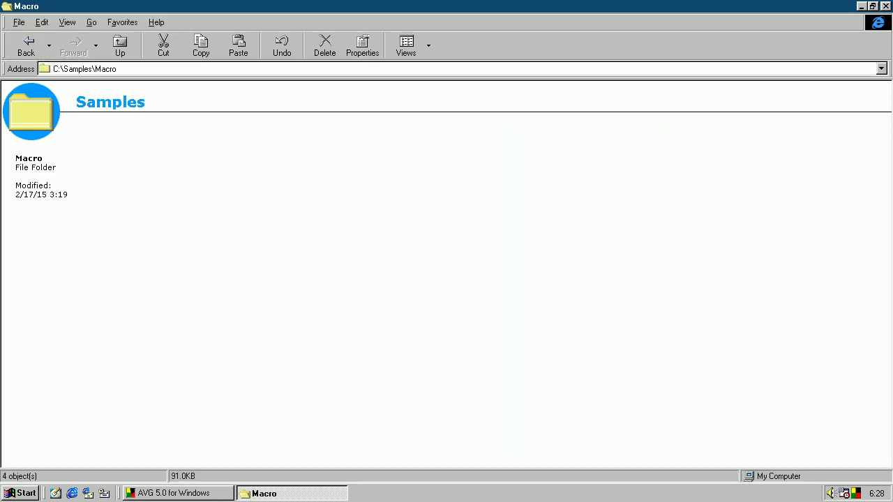
pyautogui.click(42, 46)
pyautogui.click(395, 151)
pyautogui.doubleClick(395, 150)
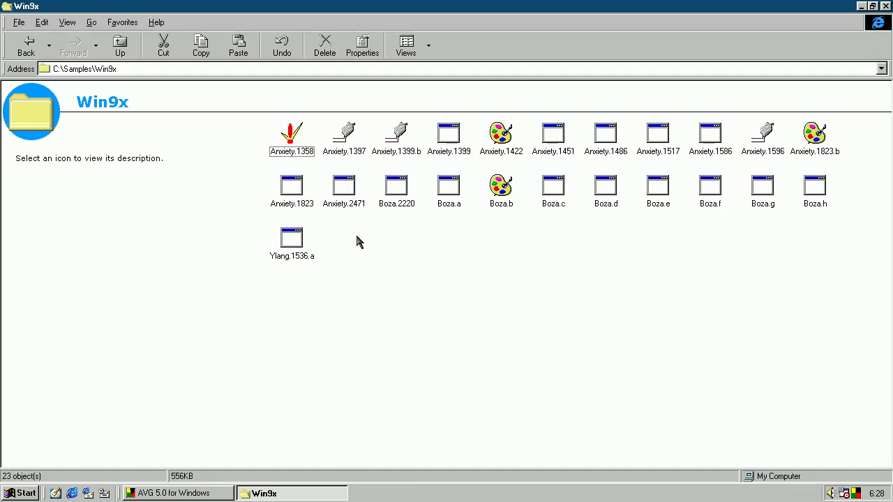
pyautogui.click(262, 493)
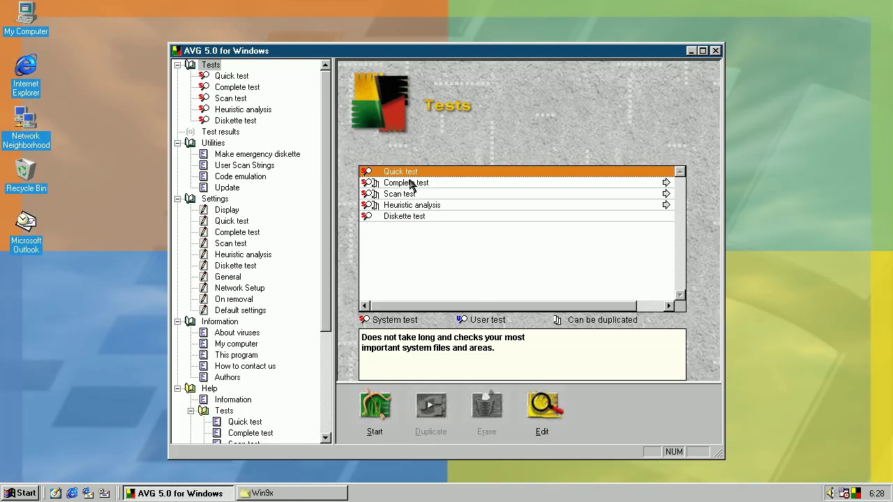
# Return to AVG from the Win9x window and run the Complete test.
pyautogui.hotkey('alt', 'Tab')
pyautogui.click(861, 6)
pyautogui.click(417, 183)
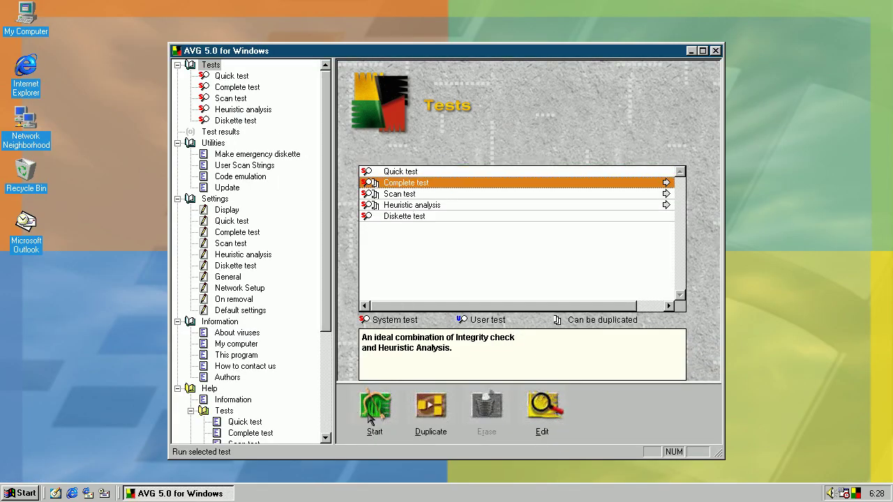
pyautogui.click(370, 417)
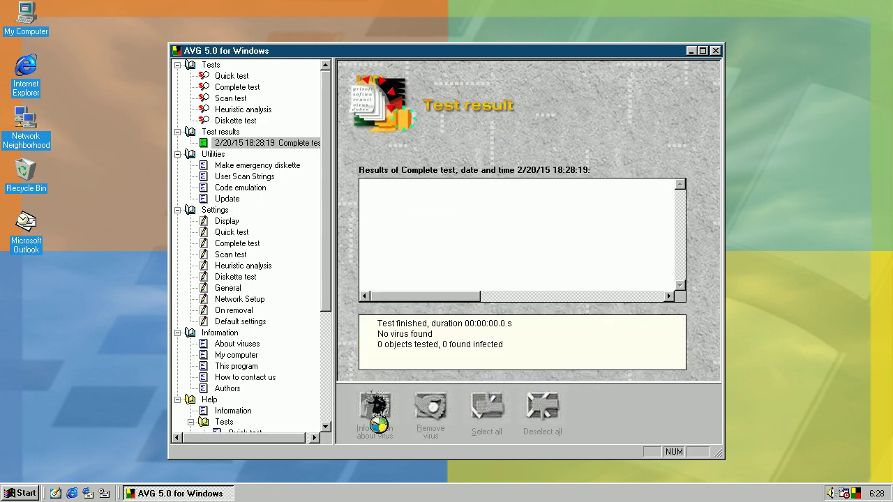
# Add drive C: to the Complete test list and start scanning it.
pyautogui.click(239, 87)
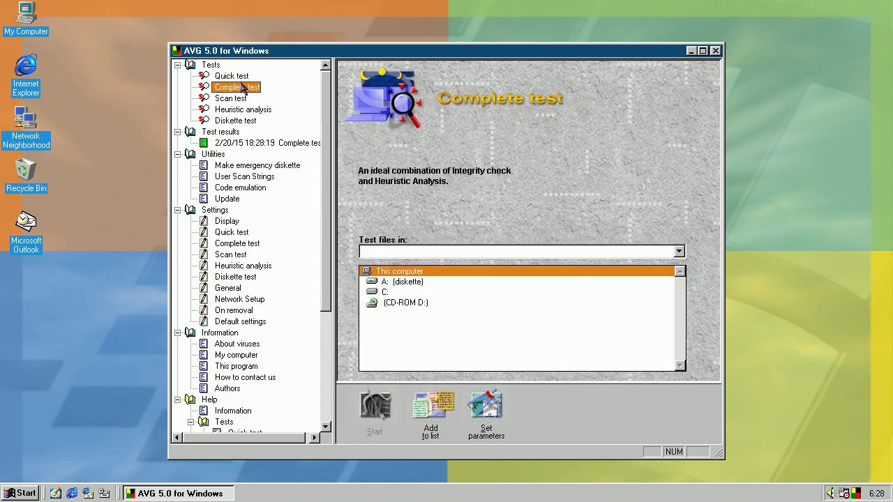
pyautogui.click(398, 293)
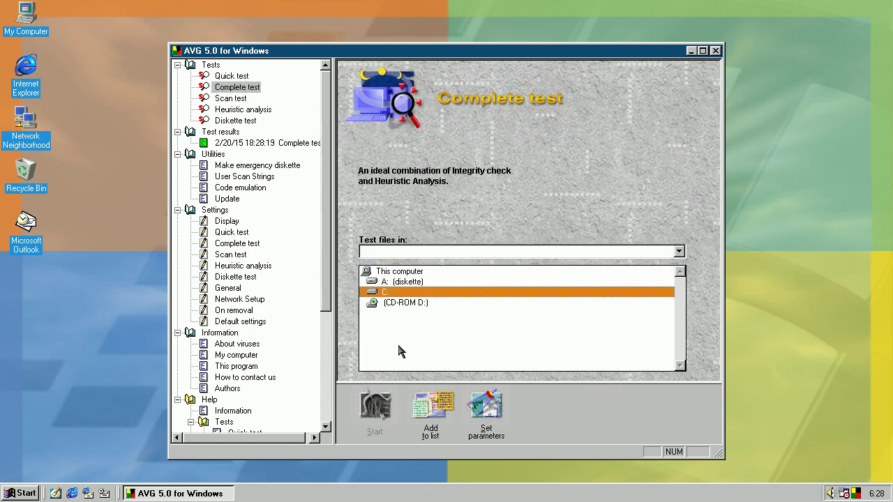
pyautogui.click(424, 417)
pyautogui.click(373, 412)
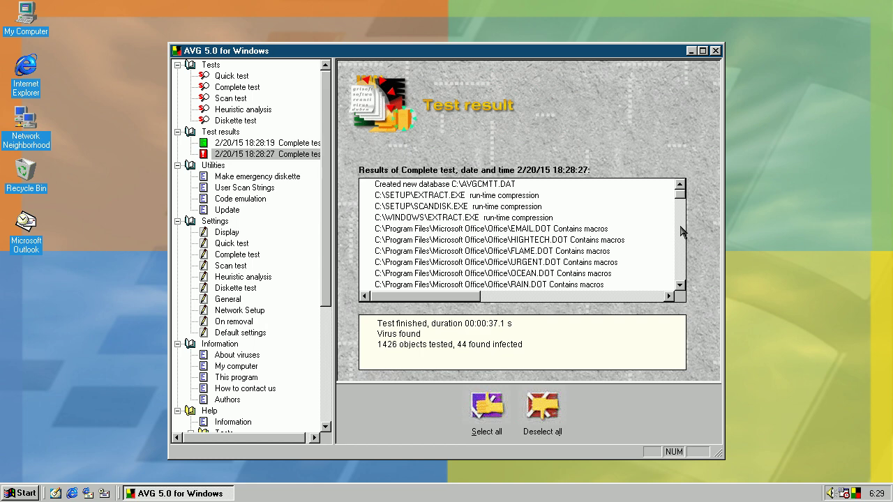
# Select the EXTRACT.EXE, SCANDISK.EXE, EMAIL.DOT, FLAME.DOT, URGENT.DOT and OCEAN.DOT result entries.
pyautogui.moveTo(680, 194); pyautogui.dragTo(558, 218)
pyautogui.click(479, 198)
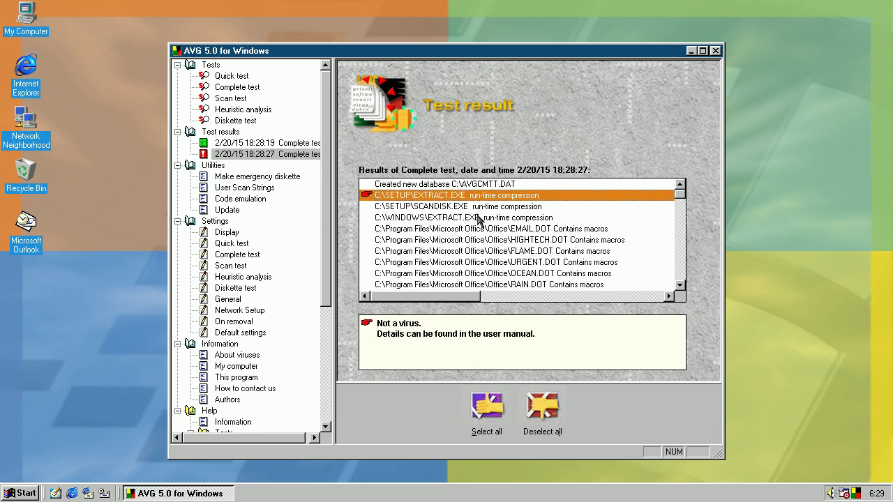
pyautogui.click(478, 217)
pyautogui.click(474, 229)
pyautogui.click(474, 252)
pyautogui.click(474, 262)
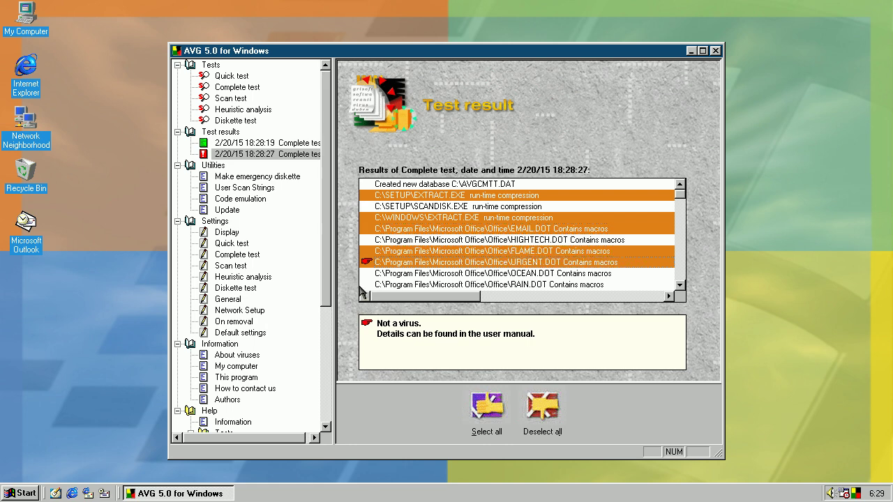
pyautogui.click(486, 210)
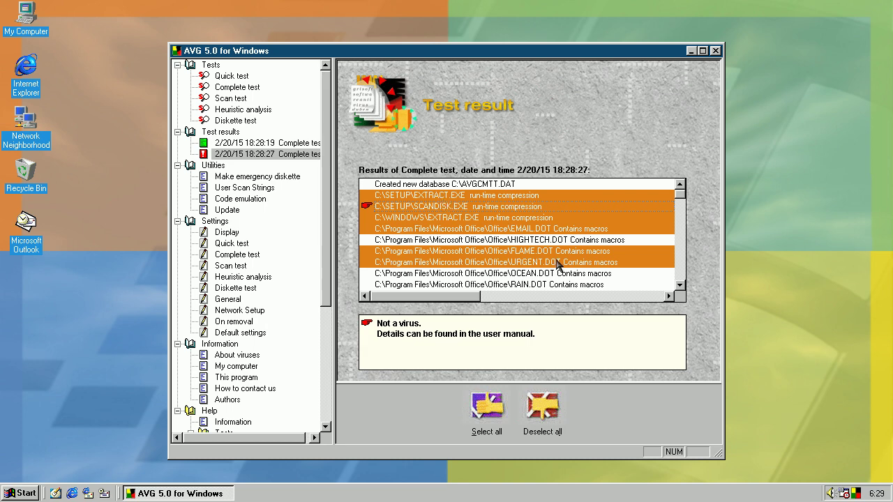
pyautogui.click(513, 274)
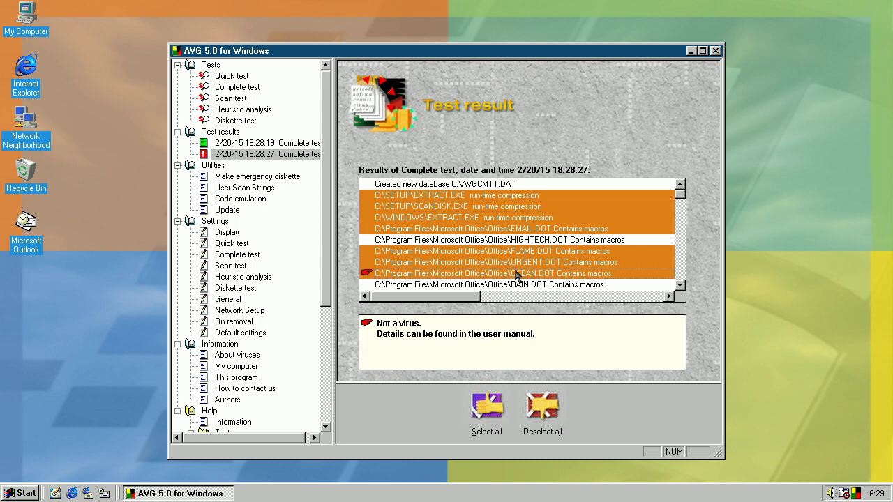
pyautogui.click(682, 243)
pyautogui.click(683, 243)
pyautogui.click(683, 243)
pyautogui.click(683, 243)
pyautogui.click(682, 244)
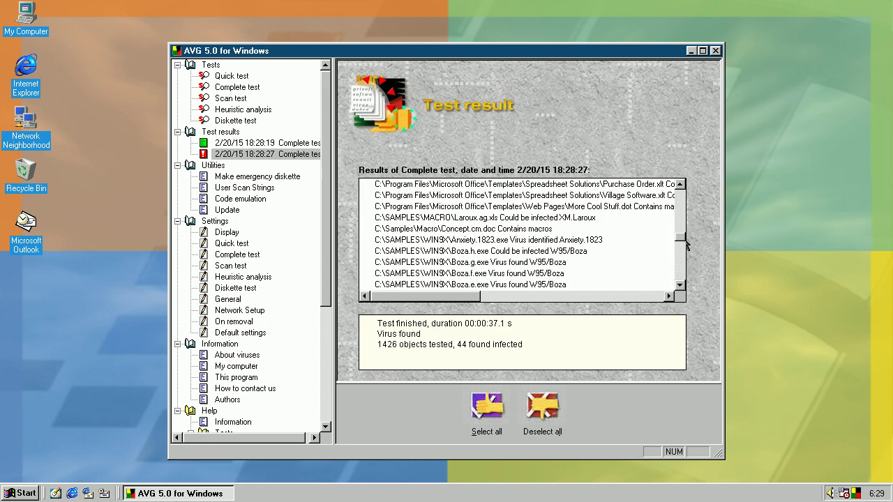
# Select the Laroux.ag.xls, Concept.cm.doc and Anxiety.1823.exe infection entries.
pyautogui.click(433, 222)
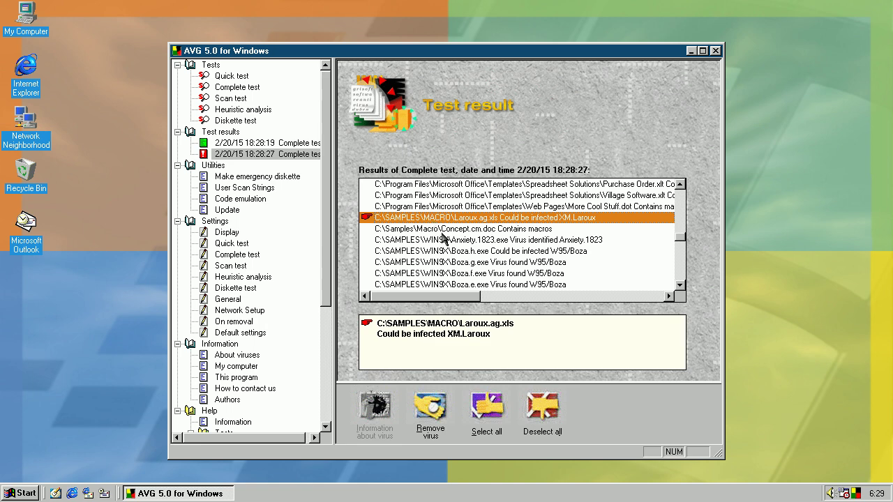
pyautogui.keyDown('ctrl'); pyautogui.click(446, 230); pyautogui.keyUp('ctrl')
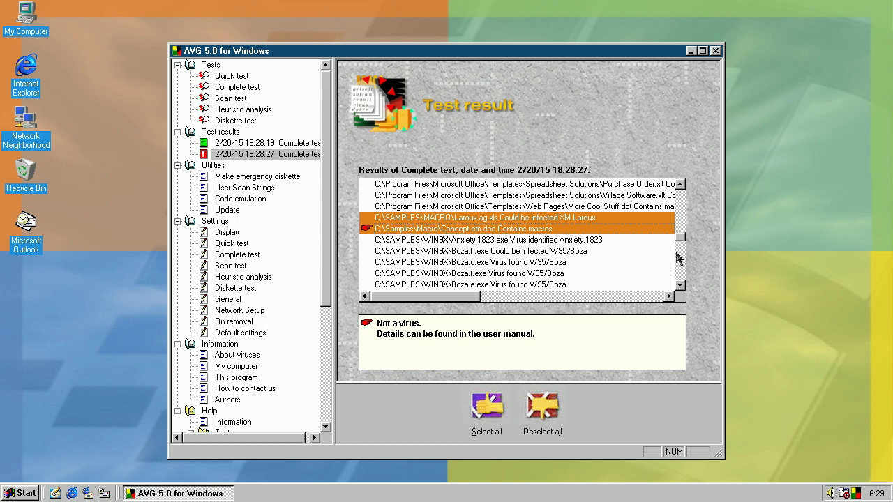
pyautogui.keyDown('ctrl'); pyautogui.click(512, 241); pyautogui.keyUp('ctrl')
pyautogui.click(680, 275)
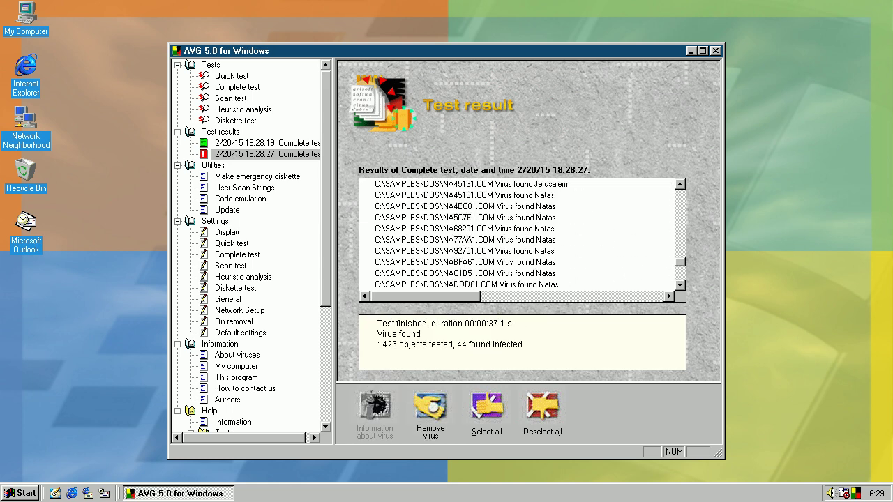
# Read the Natas virus description for NATAS42.COM, then return to the results list.
pyautogui.click(595, 251)
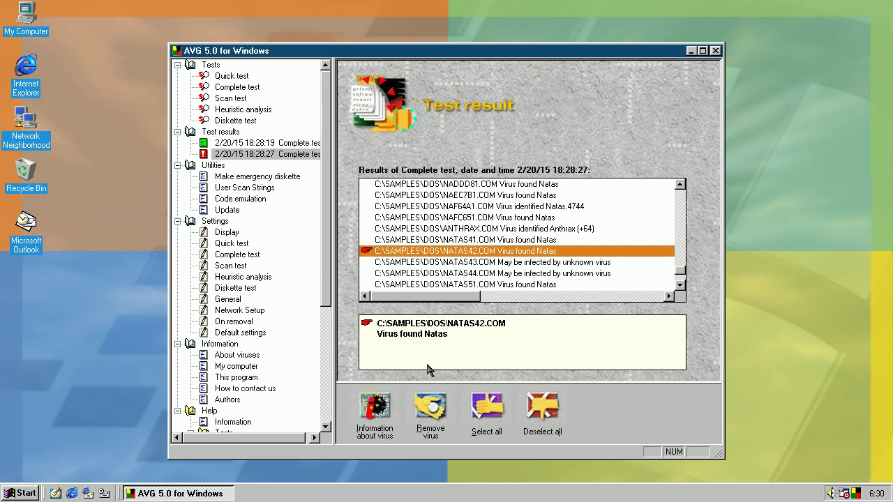
pyautogui.click(377, 422)
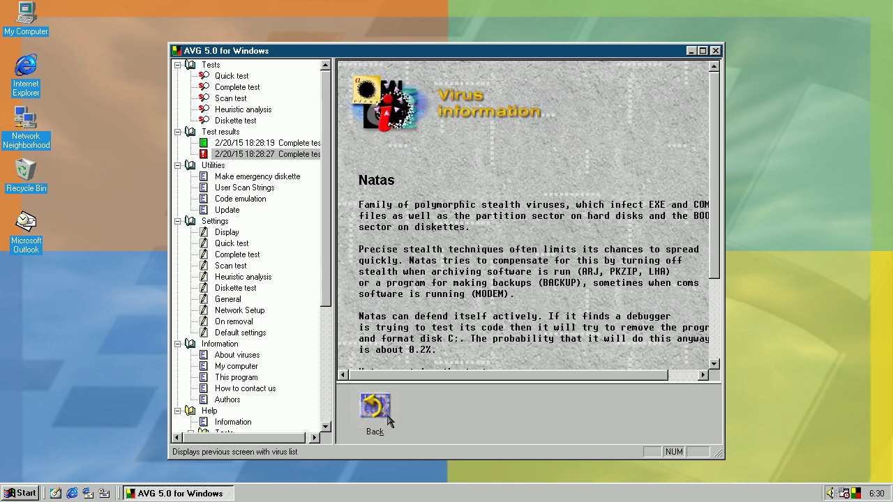
pyautogui.click(374, 406)
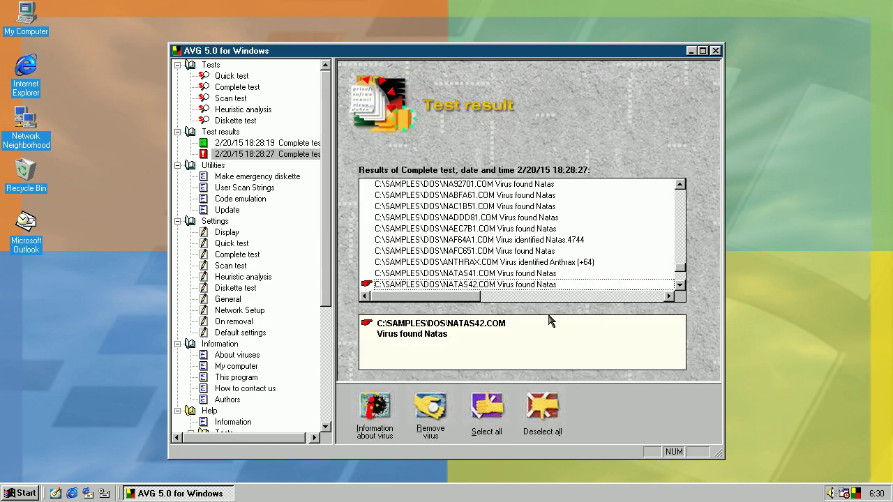
pyautogui.click(682, 274)
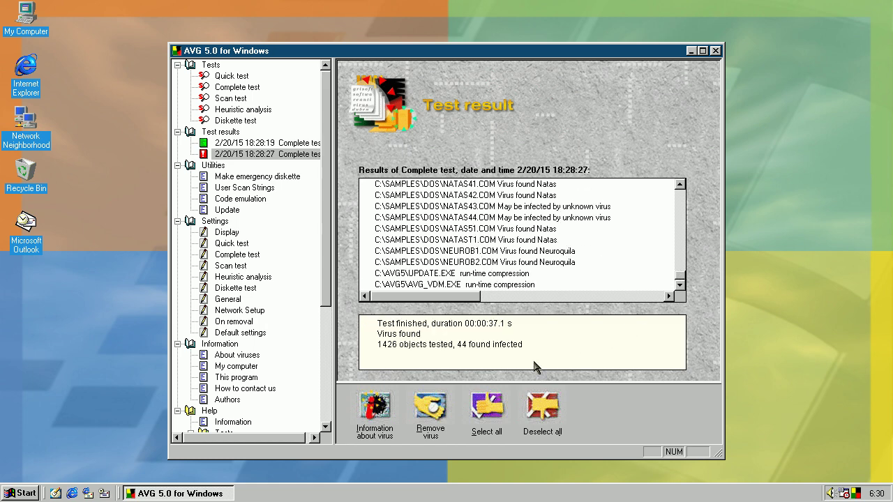
# Glance at Heuristic analysis, then select NATAS43, NATAS44 and NATAS51 in the second complete test's results.
pyautogui.click(222, 99)
pyautogui.click(230, 110)
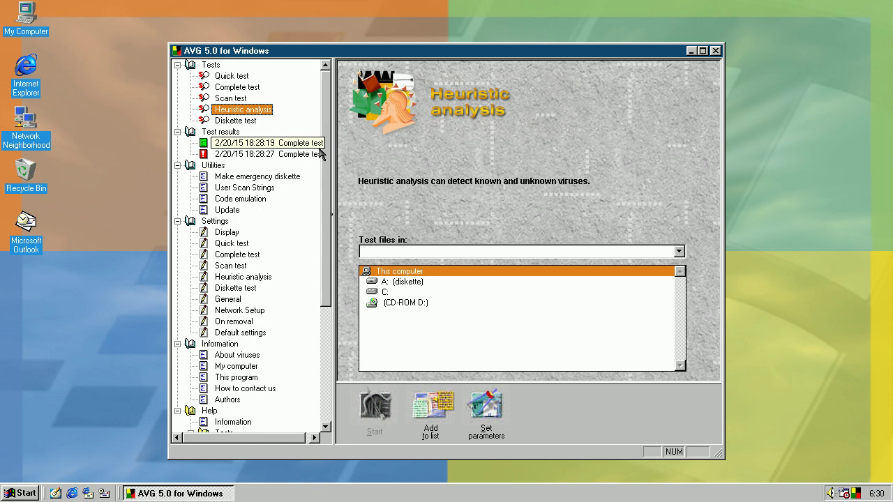
pyautogui.click(227, 101)
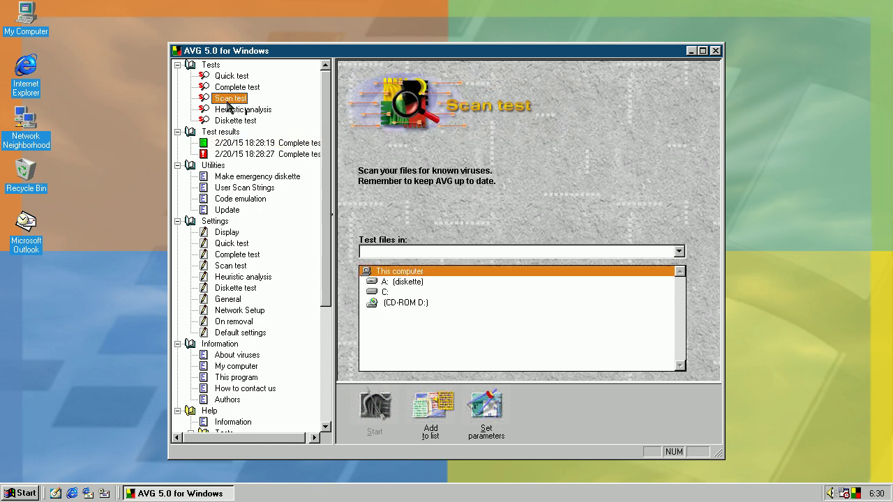
pyautogui.click(286, 155)
pyautogui.moveTo(682, 192); pyautogui.dragTo(685, 279)
pyautogui.click(556, 206)
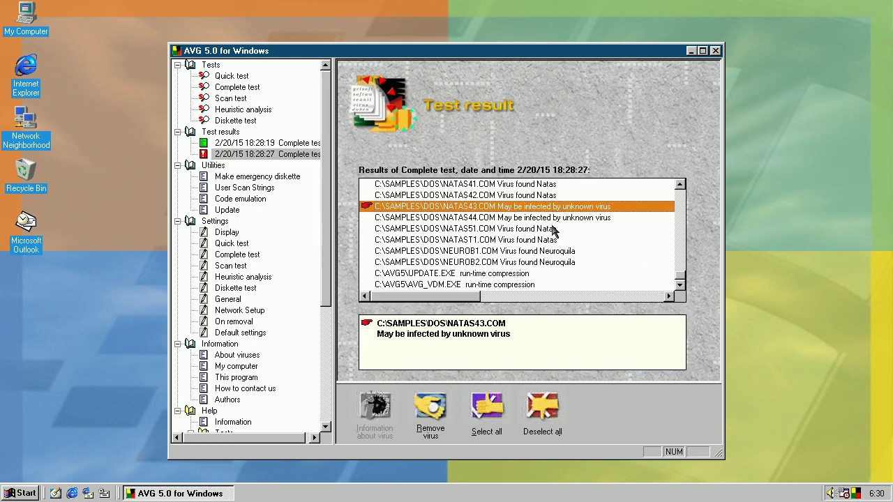
pyautogui.keyDown('ctrl'); pyautogui.click(554, 230); pyautogui.keyUp('ctrl')
pyautogui.keyDown('ctrl'); pyautogui.click(556, 218); pyautogui.keyUp('ctrl')
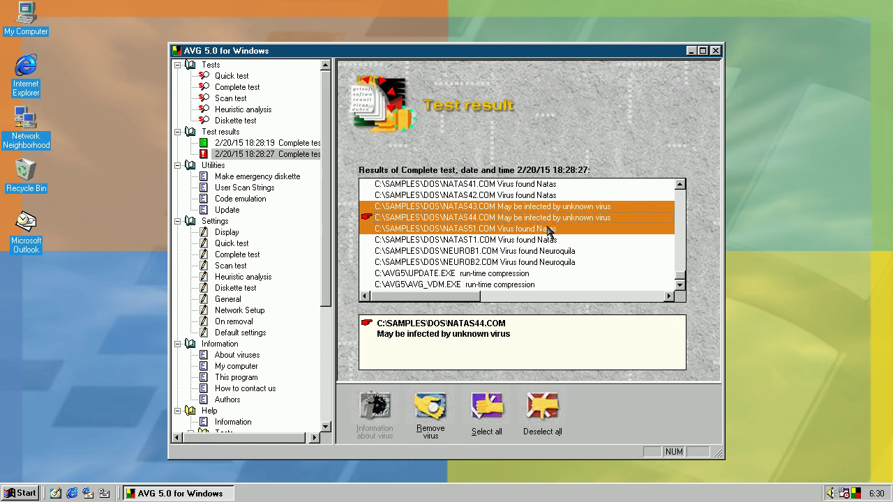
pyautogui.keyDown('ctrl'); pyautogui.click(549, 230); pyautogui.keyUp('ctrl')
pyautogui.click(232, 98)
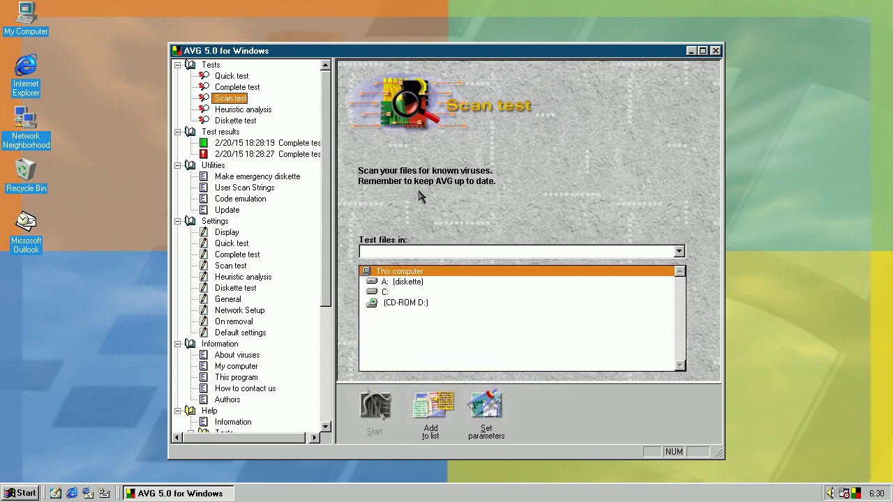
pyautogui.moveTo(325, 252); pyautogui.dragTo(325, 70)
# Open C:\Samples\Macro via My Computer and select Sample Document and Sample Worksheet.
pyautogui.click(26, 29)
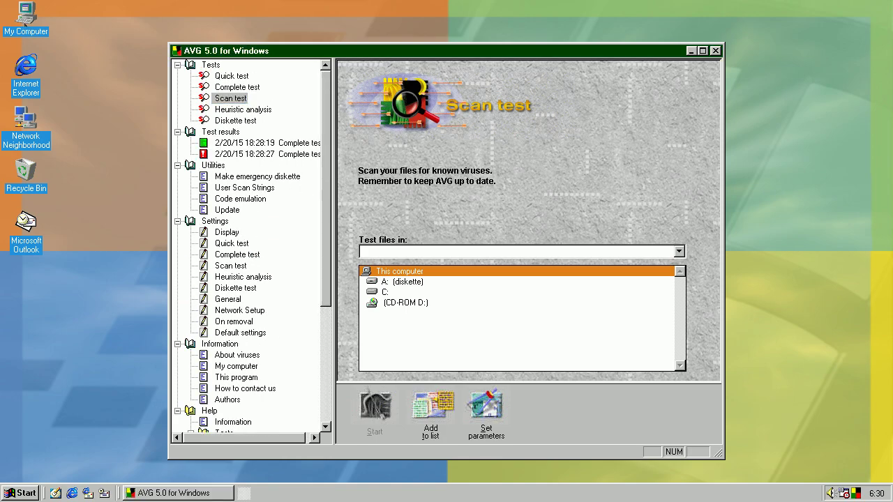
pyautogui.doubleClick(26, 29)
pyautogui.doubleClick(340, 136)
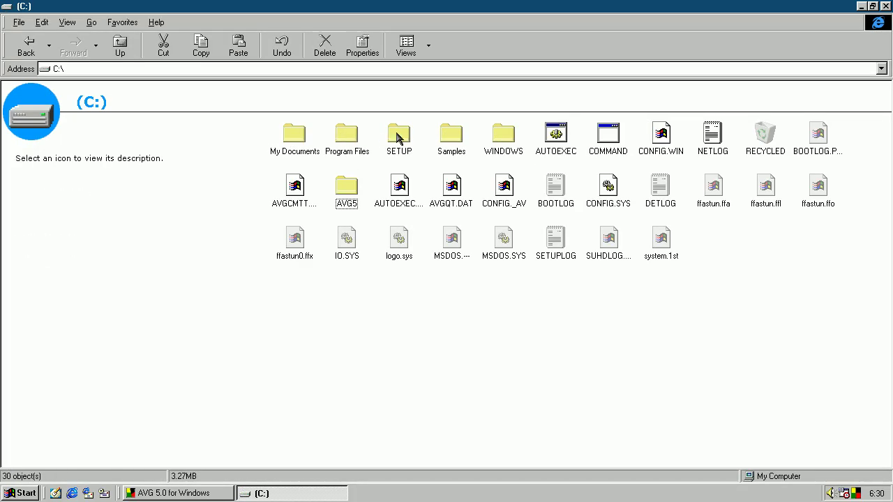
pyautogui.doubleClick(441, 139)
pyautogui.click(334, 150)
pyautogui.doubleClick(334, 150)
pyautogui.moveTo(289, 178); pyautogui.dragTo(365, 169)
pyautogui.click(396, 157)
pyautogui.click(452, 155)
pyautogui.click(347, 222)
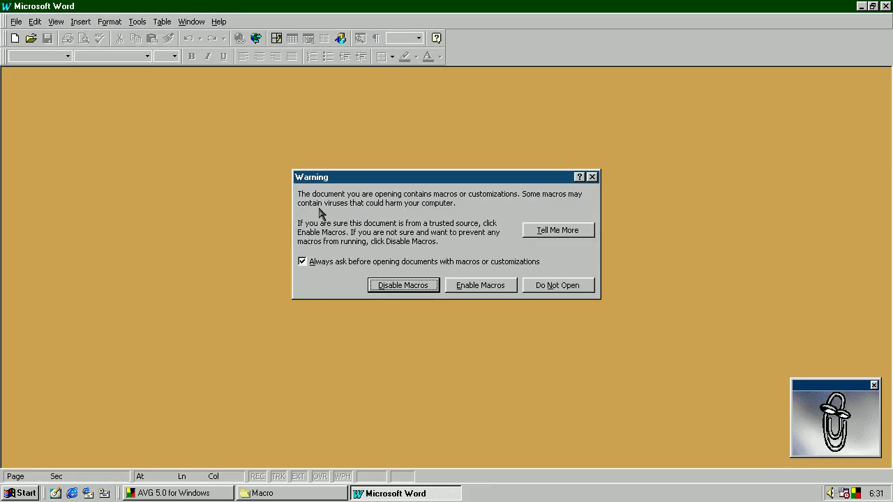
# Enable the document's macros and Save As, extending the file name to Sample Document 2.
pyautogui.click(462, 285)
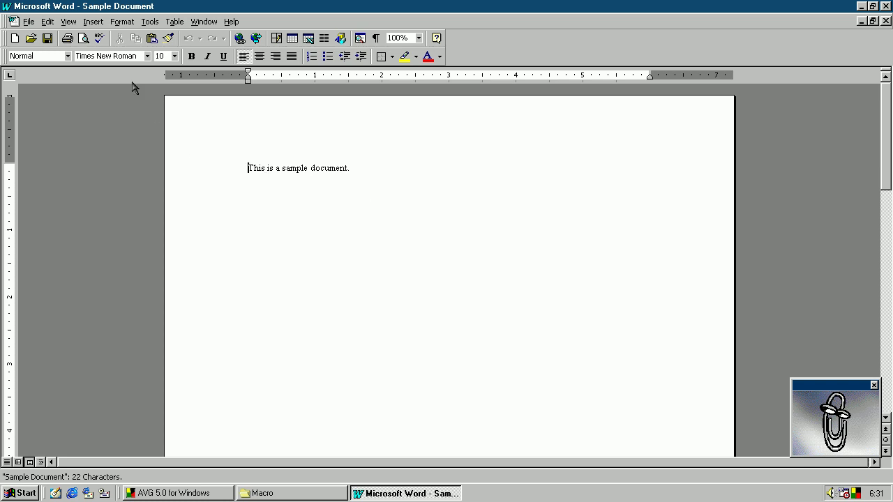
pyautogui.click(28, 21)
pyautogui.click(29, 22)
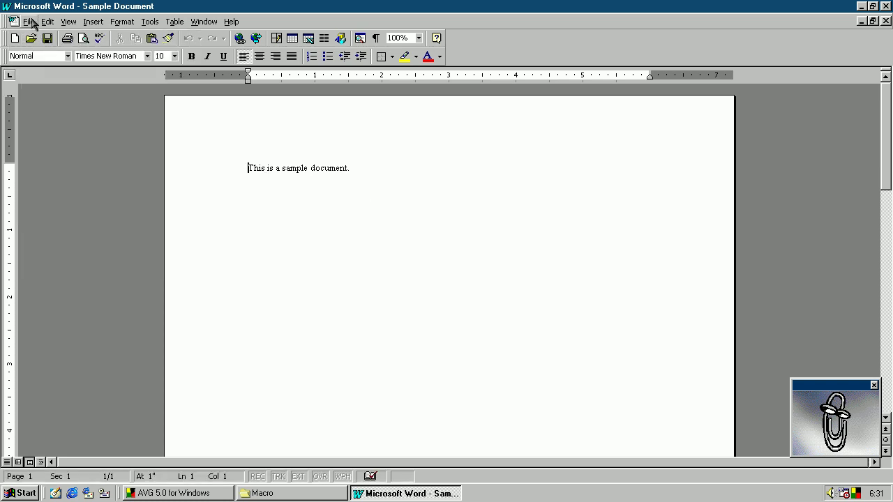
pyautogui.click(30, 21)
pyautogui.click(70, 98)
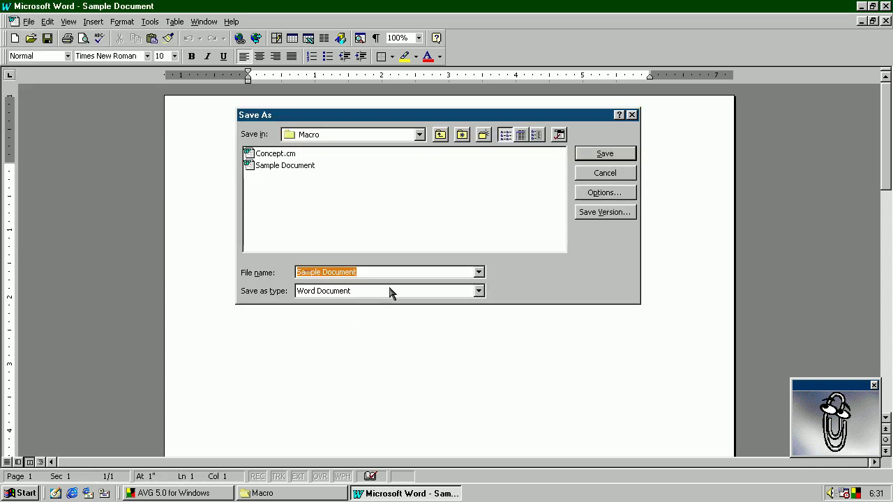
pyautogui.press('End')
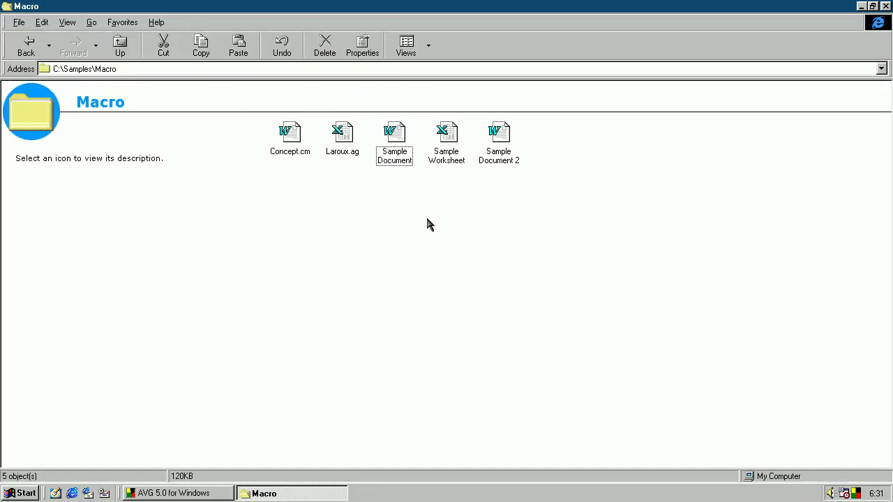
# Open the Laroux.ag workbook past AVG's infected-file alerts and enable its macros.
pyautogui.click(342, 142)
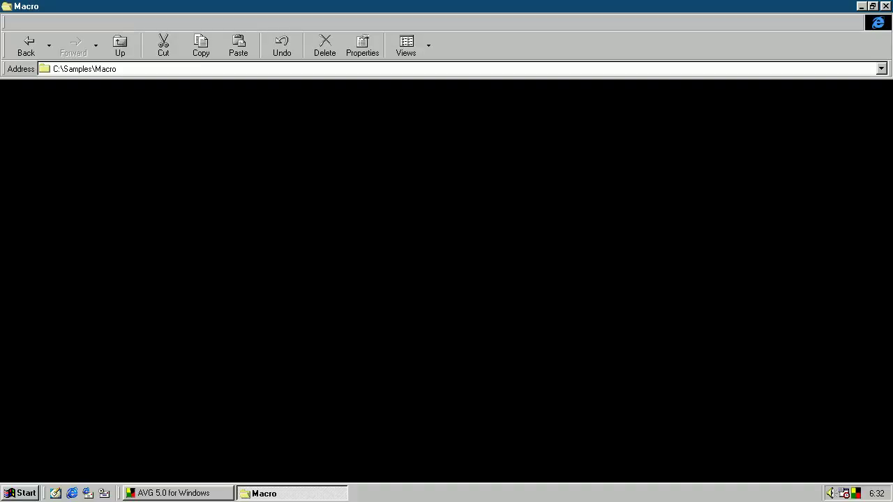
pyautogui.press('Return')
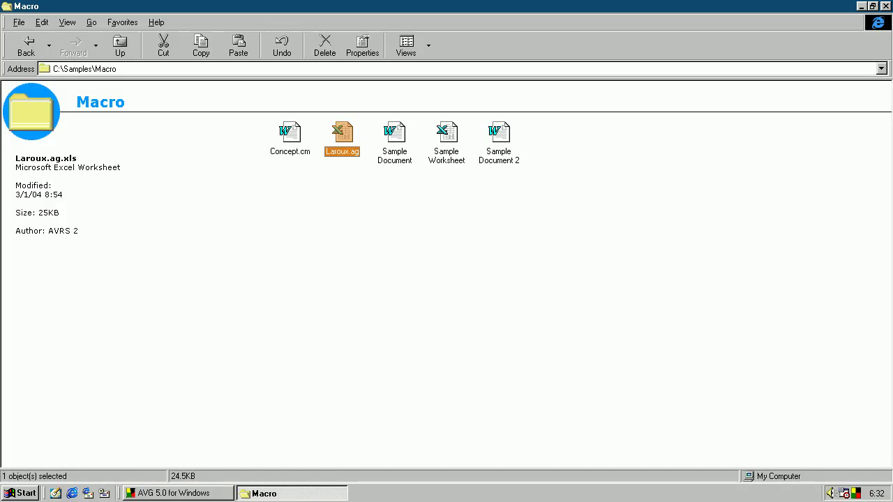
pyautogui.doubleClick(356, 137)
pyautogui.press('Return')
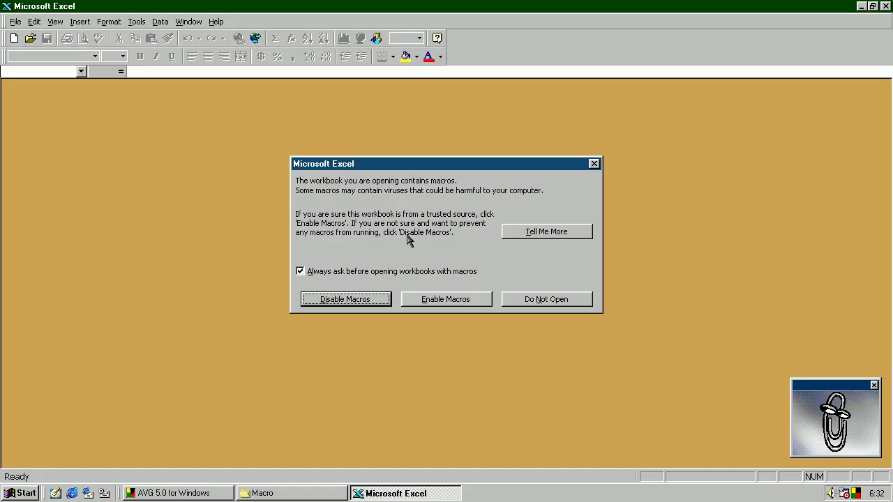
pyautogui.click(426, 300)
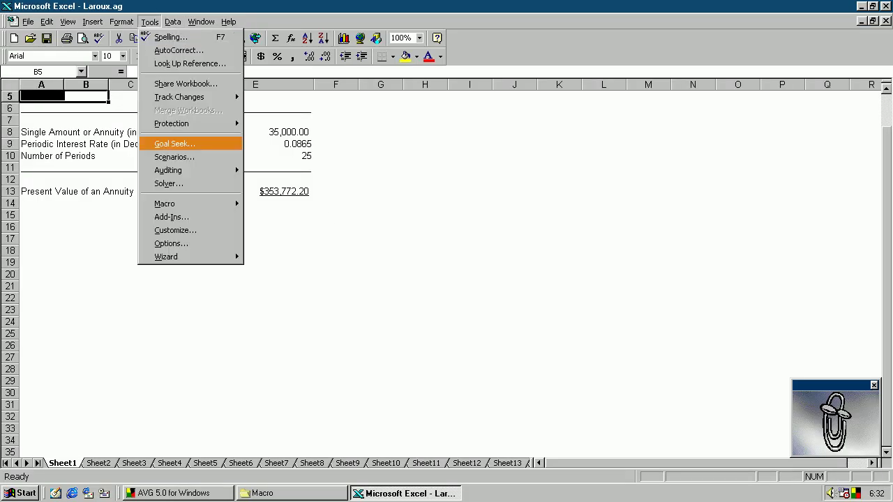
# In the Visual Basic Editor, expand the projects' Modules folders to find laroux in PERSONAL.XLS.
pyautogui.moveTo(209, 203)
pyautogui.click(252, 238)
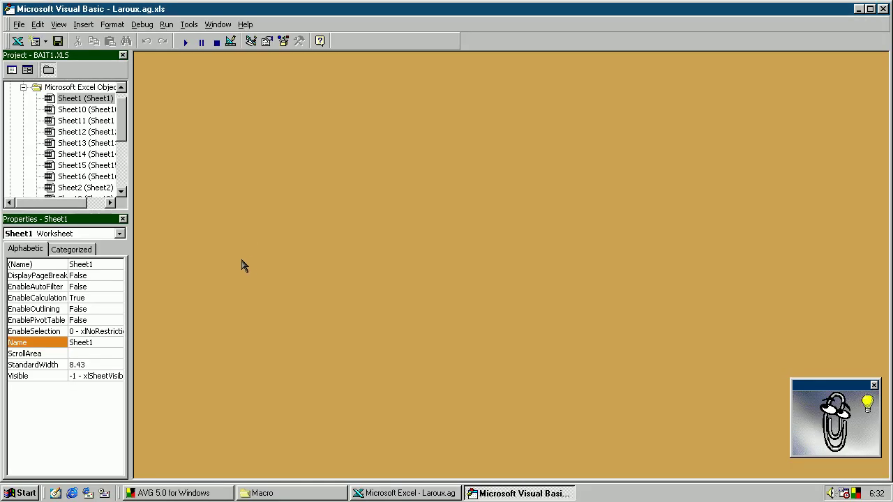
pyautogui.click(120, 133)
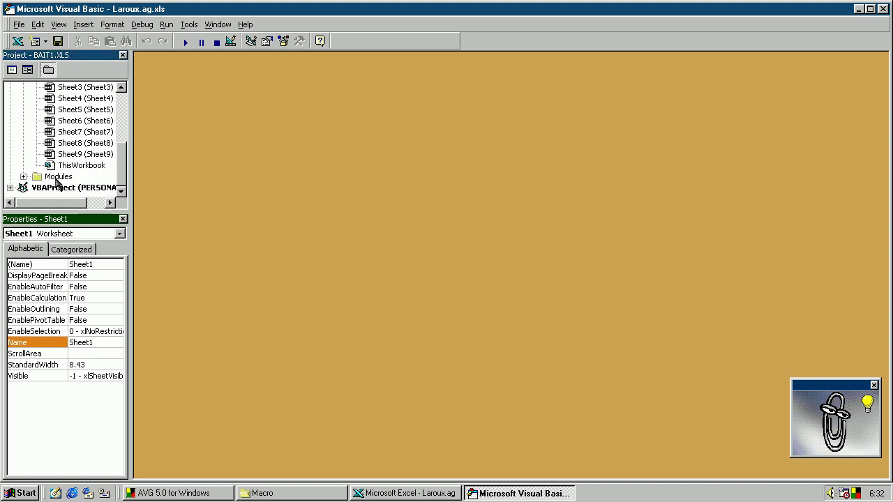
pyautogui.click(23, 176)
pyautogui.click(44, 177)
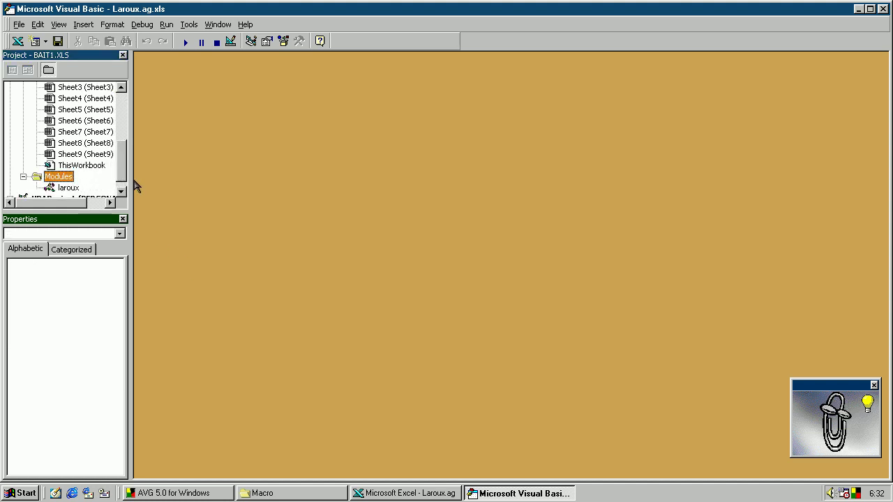
pyautogui.click(121, 190)
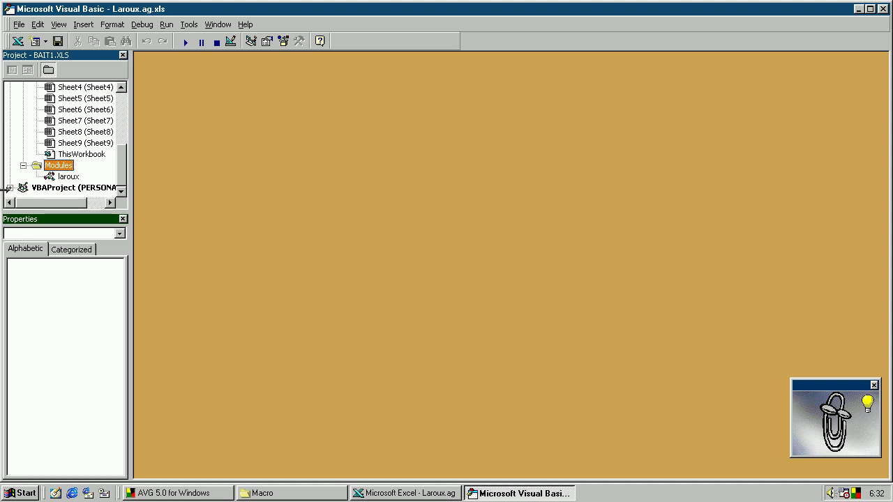
pyautogui.click(10, 187)
pyautogui.click(23, 176)
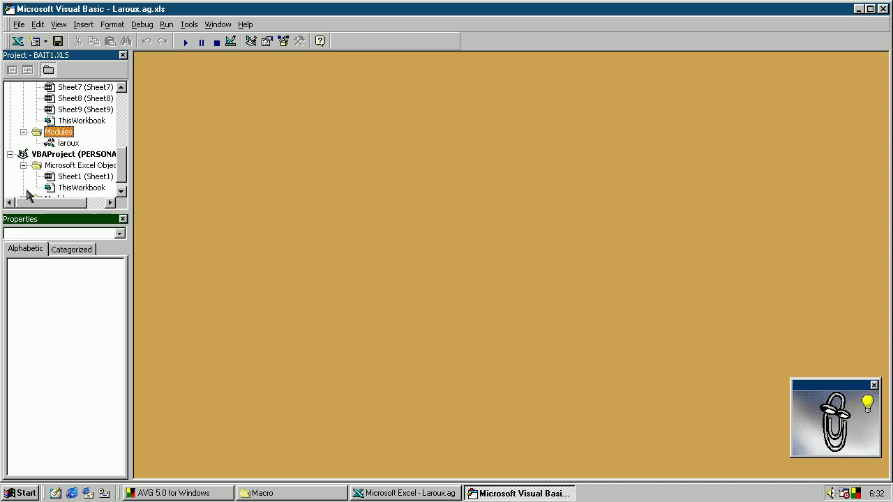
pyautogui.click(121, 191)
pyautogui.click(23, 188)
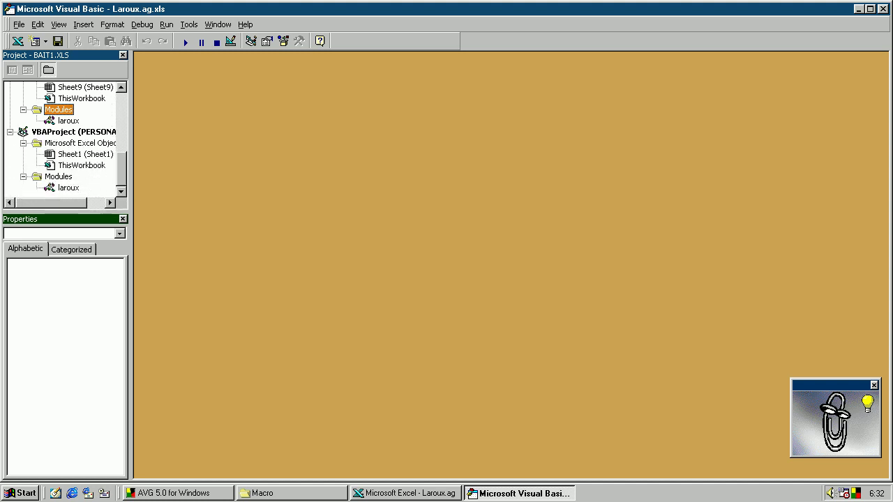
pyautogui.click(68, 188)
pyautogui.moveTo(87, 203); pyautogui.dragTo(66, 213)
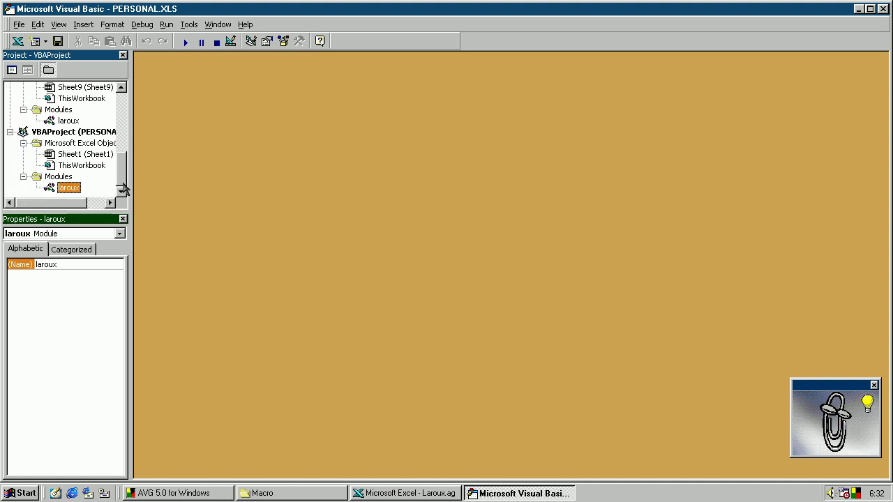
pyautogui.moveTo(119, 182); pyautogui.dragTo(122, 95)
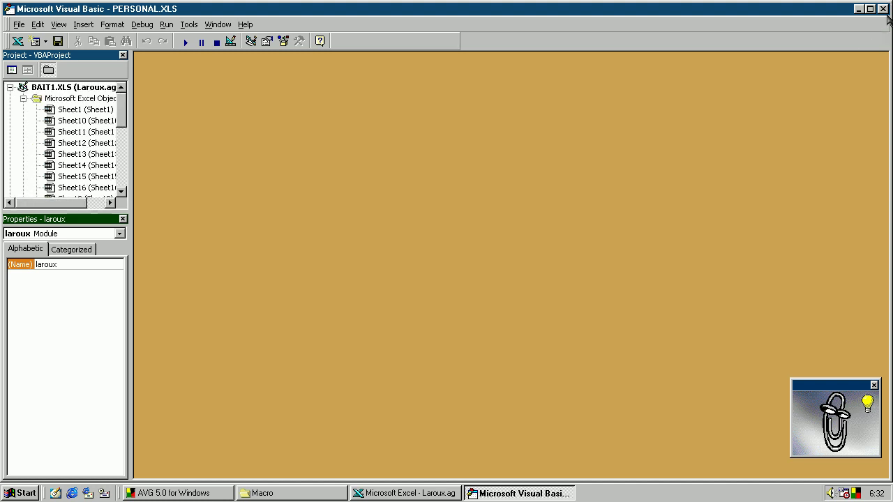
# Close the editor and Laroux.ag, saving the workbook in the newer file format.
pyautogui.click(880, 8)
pyautogui.click(885, 21)
pyautogui.click(761, 357)
pyautogui.click(715, 365)
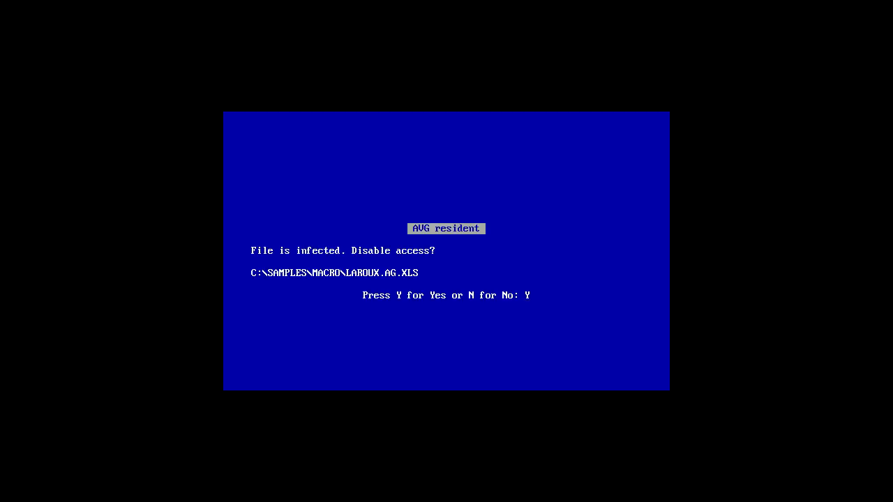
# Block access to the Laroux workbook, then inspect Sample Worksheet's laroux module and close Excel.
pyautogui.press('y')
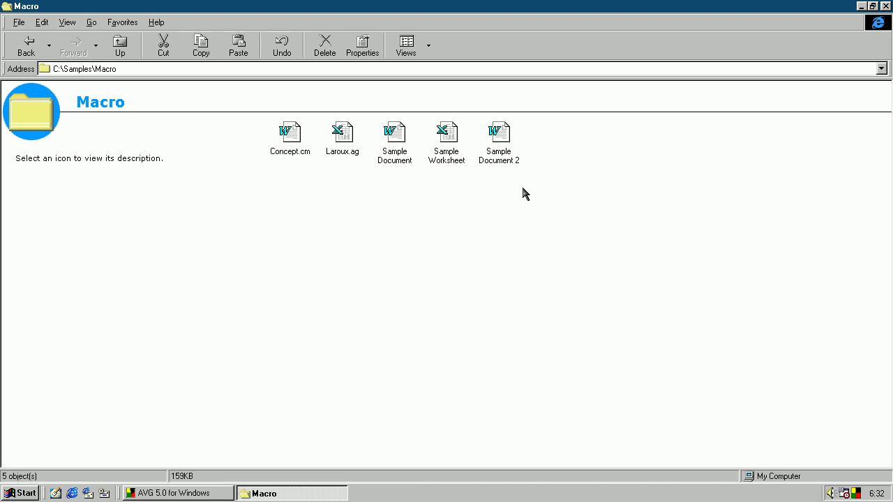
pyautogui.doubleClick(438, 163)
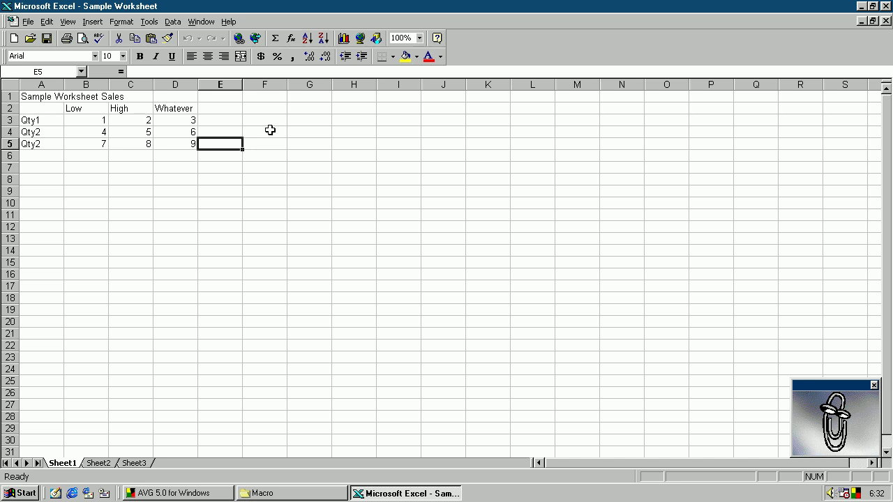
pyautogui.click(150, 22)
pyautogui.moveTo(198, 203)
pyautogui.click(290, 237)
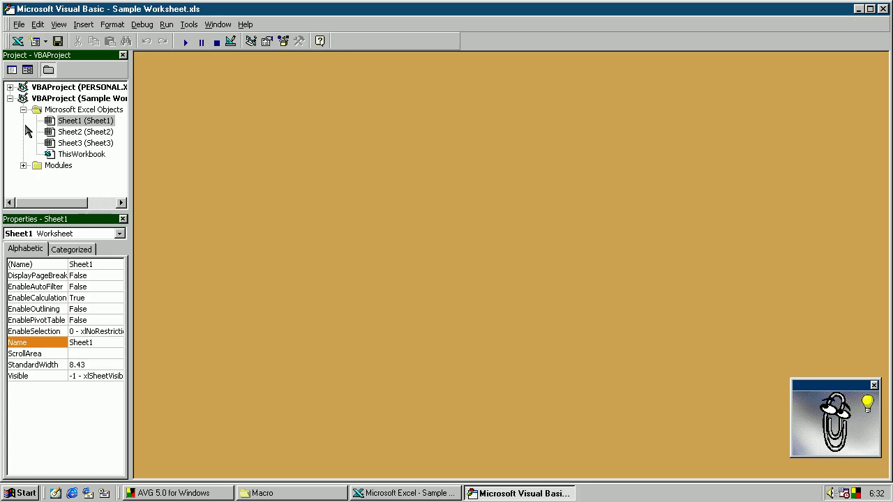
pyautogui.click(24, 166)
pyautogui.click(56, 177)
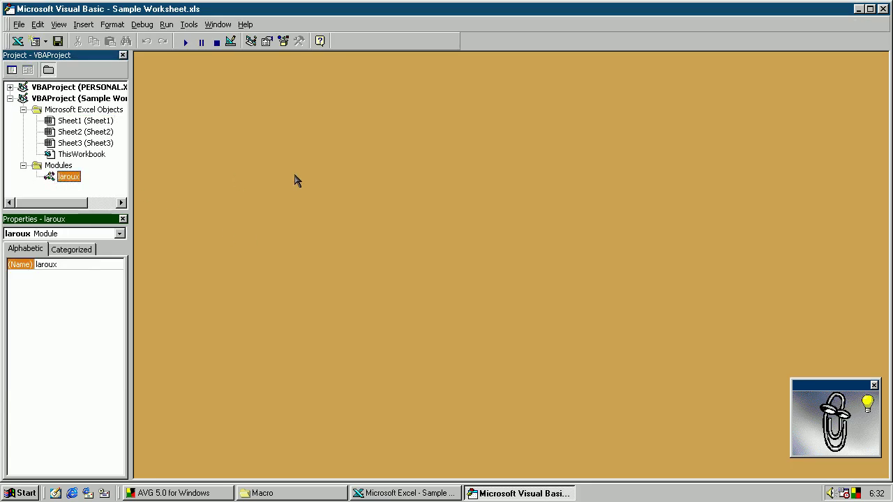
pyautogui.click(883, 9)
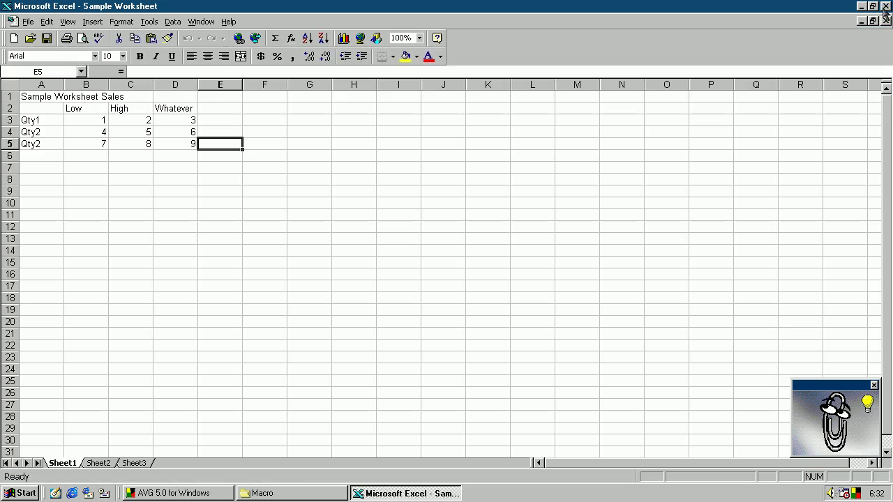
pyautogui.click(885, 5)
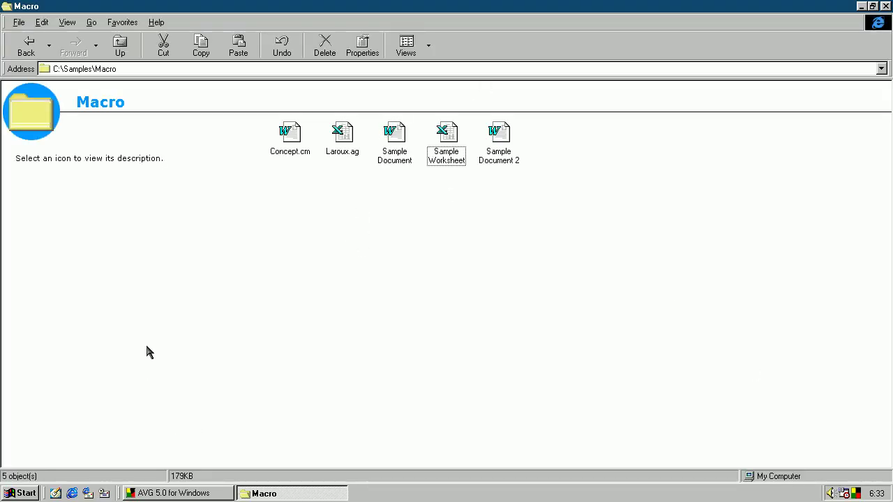
# Go up to the Samples folder and open the DOS samples folder in Explorer.
pyautogui.click(122, 23)
pyautogui.click(120, 28)
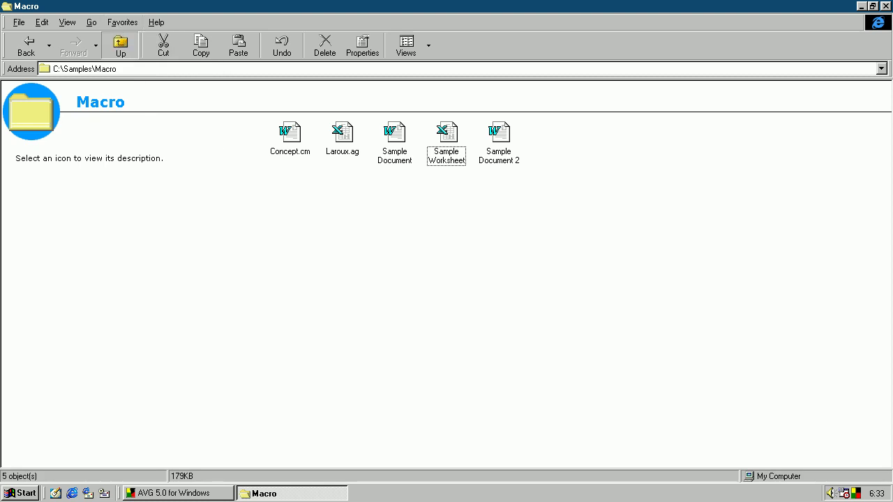
pyautogui.click(120, 41)
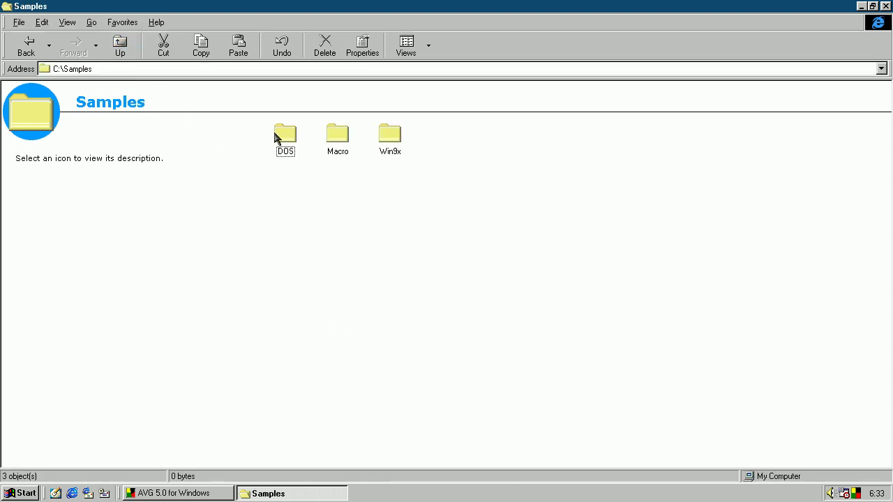
pyautogui.doubleClick(282, 137)
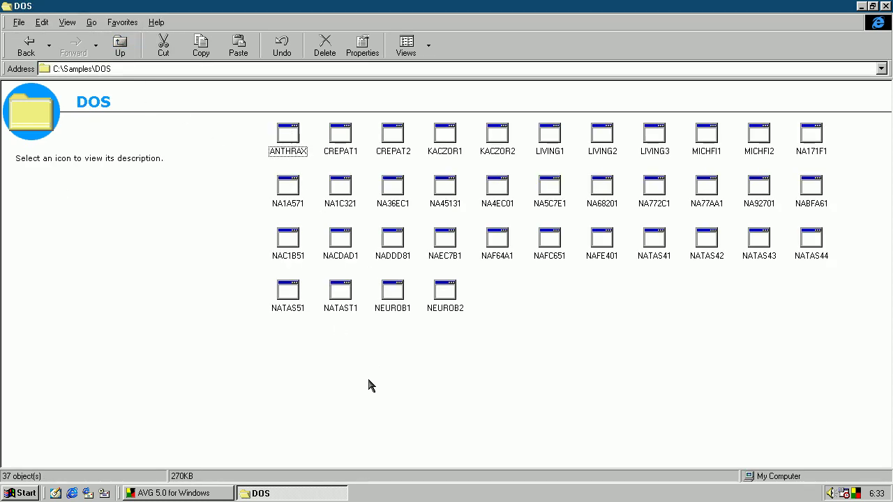
# Pick the quick test in AVG and select the NAF64A1 program file in the DOS folder.
pyautogui.click(216, 497)
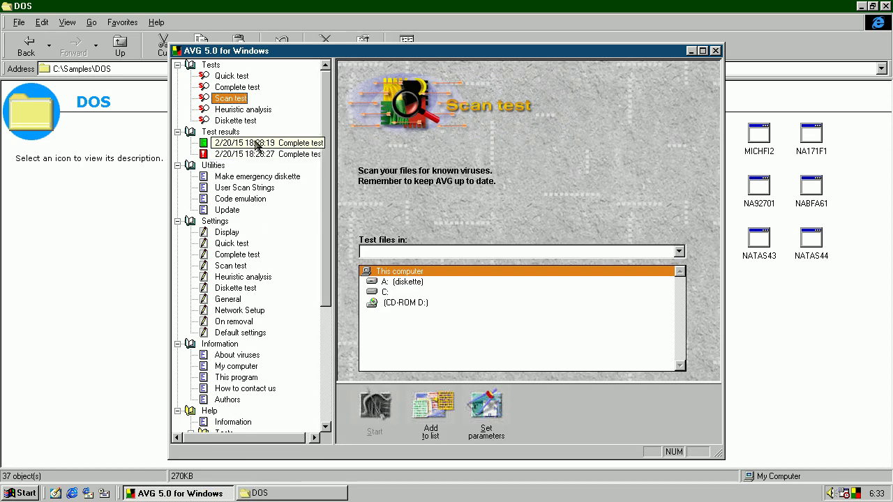
pyautogui.click(244, 78)
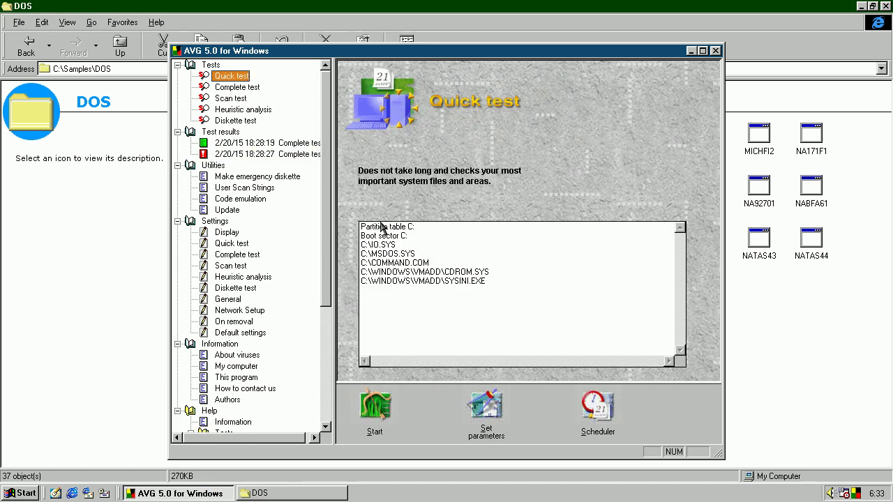
pyautogui.click(727, 333)
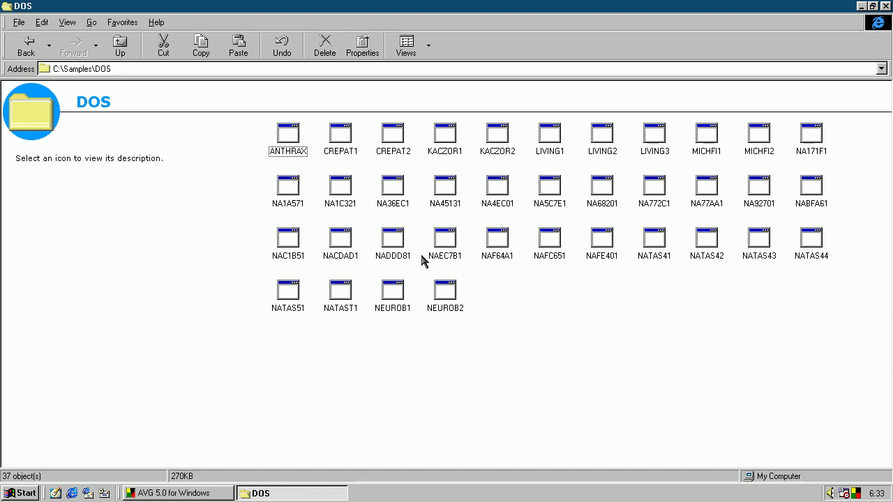
pyautogui.click(502, 263)
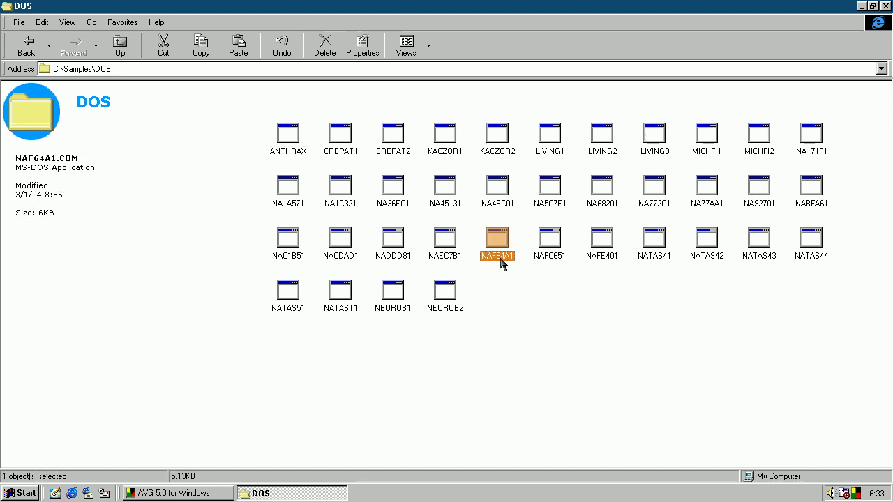
pyautogui.click(183, 493)
# Run the quick test, dismiss the differences warning, and start a complete test.
pyautogui.click(371, 408)
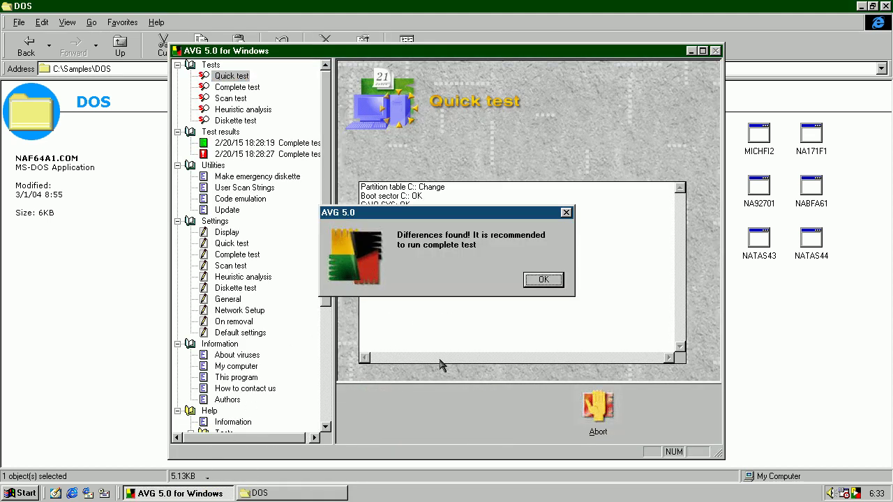
pyautogui.moveTo(460, 216); pyautogui.dragTo(494, 266)
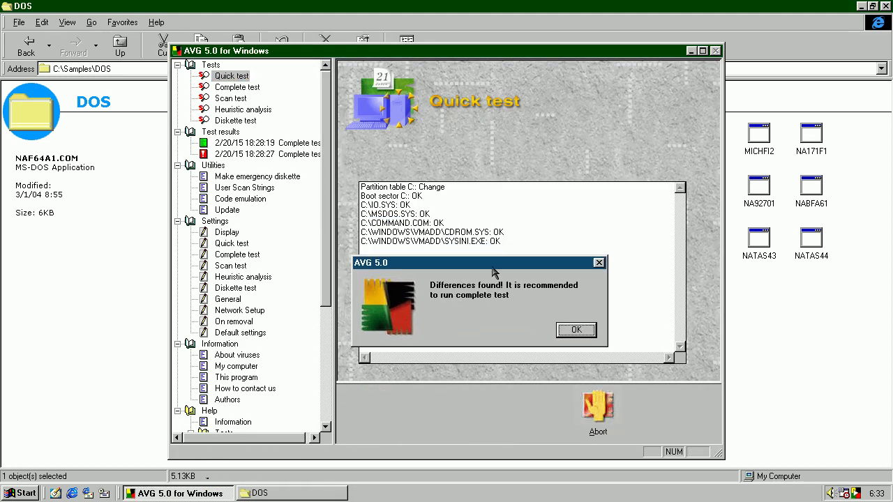
pyautogui.click(576, 331)
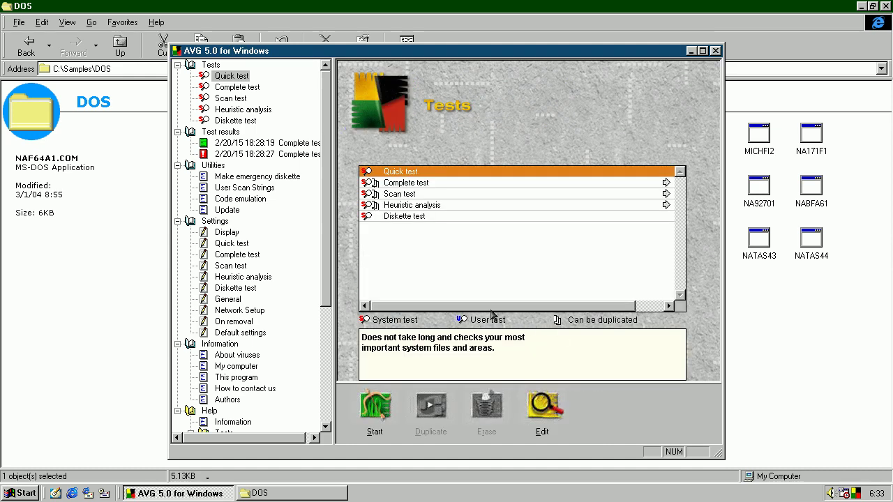
pyautogui.click(402, 183)
pyautogui.click(371, 404)
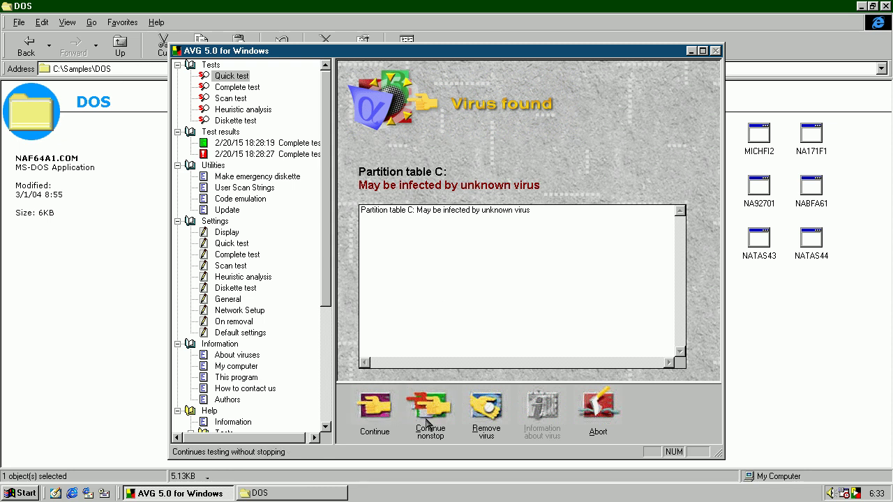
# Try to remove and repair the partition table infection, and acknowledge that the repair failed.
pyautogui.click(487, 408)
pyautogui.click(374, 408)
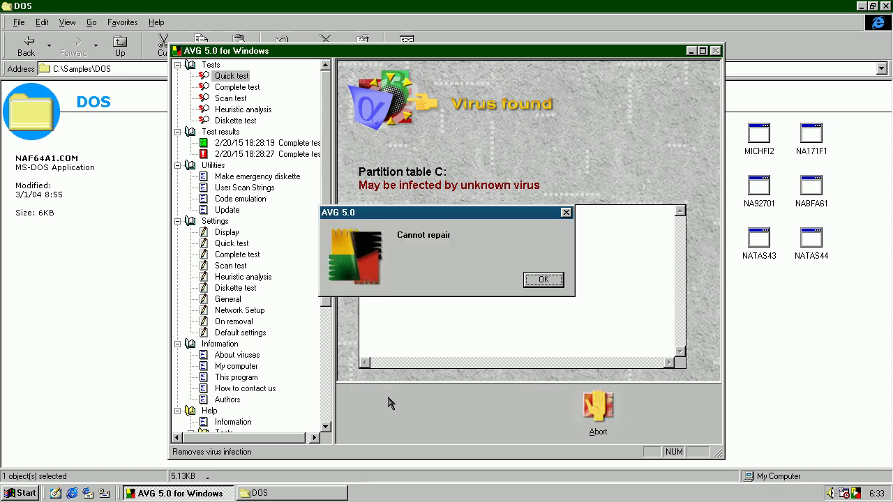
pyautogui.moveTo(481, 215); pyautogui.dragTo(489, 248)
pyautogui.click(545, 313)
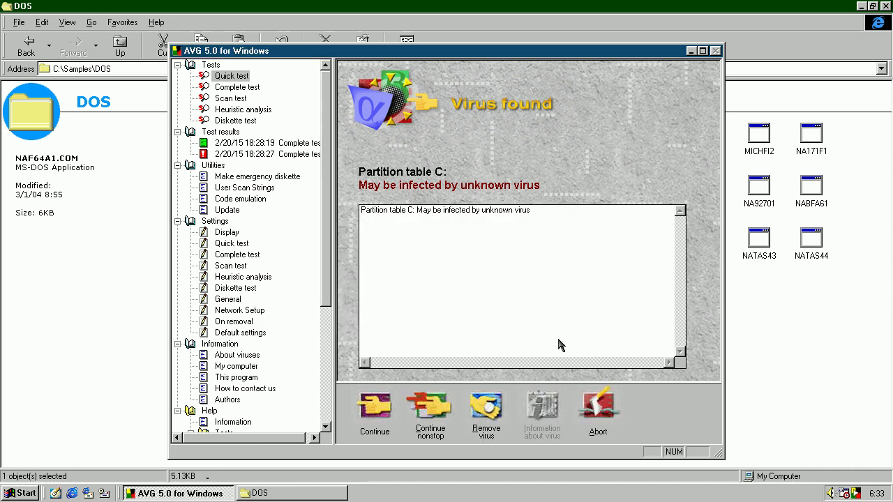
# Abort the test, retry removal on the Partition table C result, then return Explorer to Samples.
pyautogui.click(595, 408)
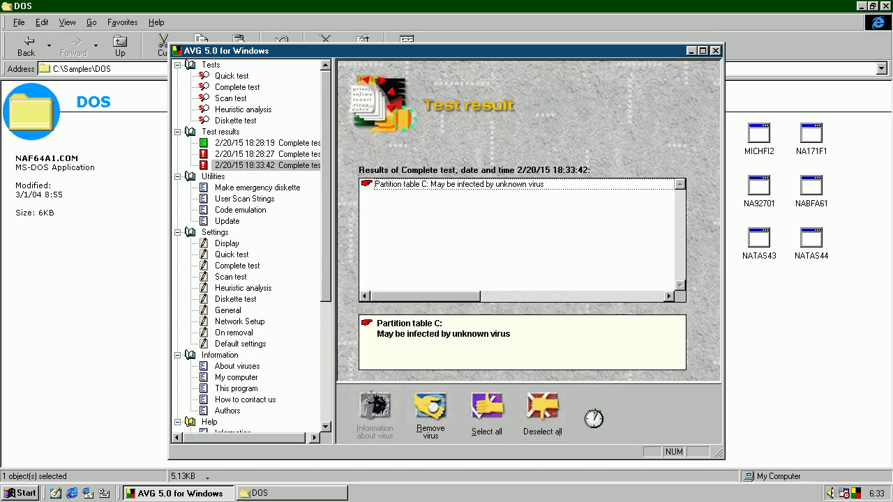
pyautogui.click(466, 184)
pyautogui.click(430, 408)
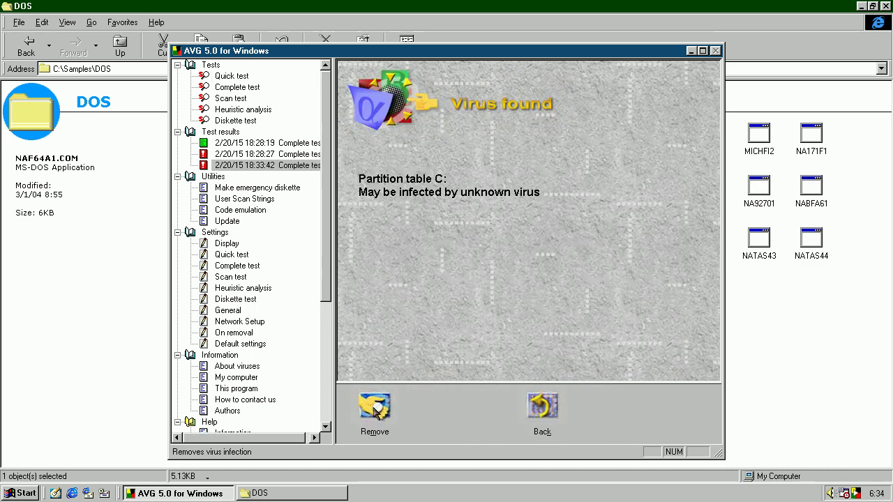
pyautogui.click(486, 408)
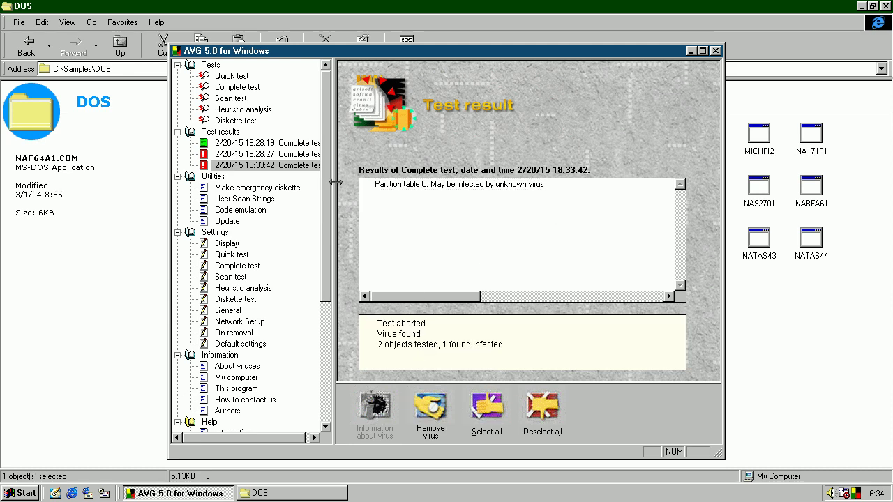
pyautogui.click(811, 337)
pyautogui.click(25, 45)
# Open the Win9x samples folder, minimise it, and bring AVG back to the front.
pyautogui.doubleClick(391, 140)
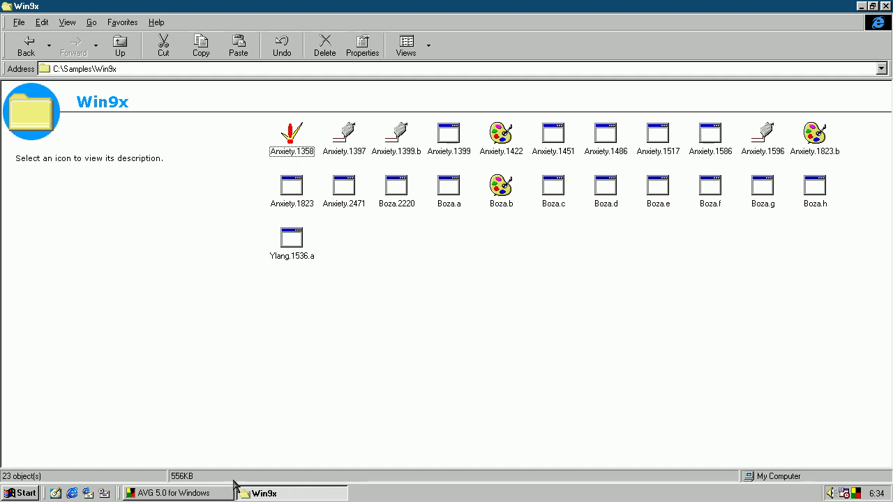
pyautogui.click(292, 233)
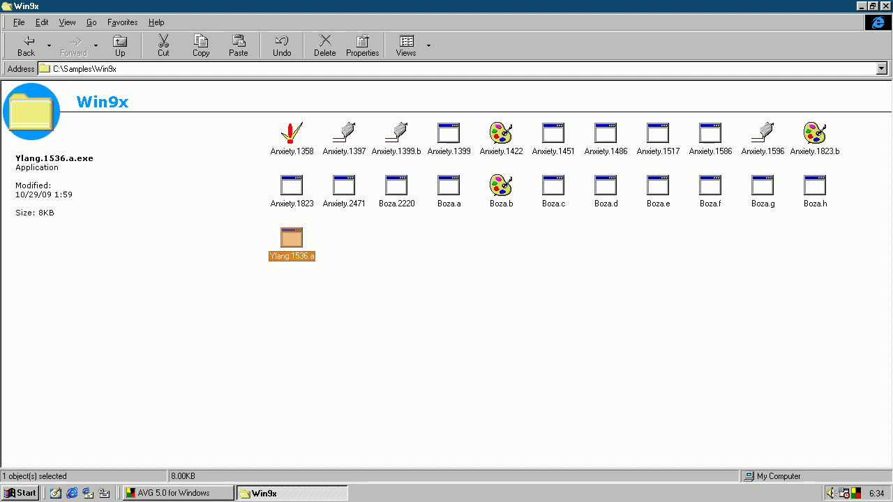
pyautogui.click(272, 492)
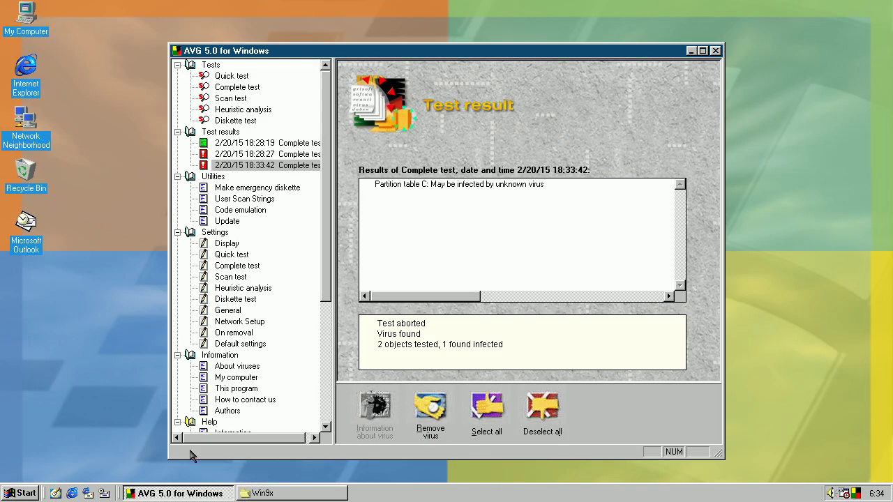
# Open String.txt from My Documents, select its 59 6c 61 6e 67;E line, then close both windows.
pyautogui.click(23, 483)
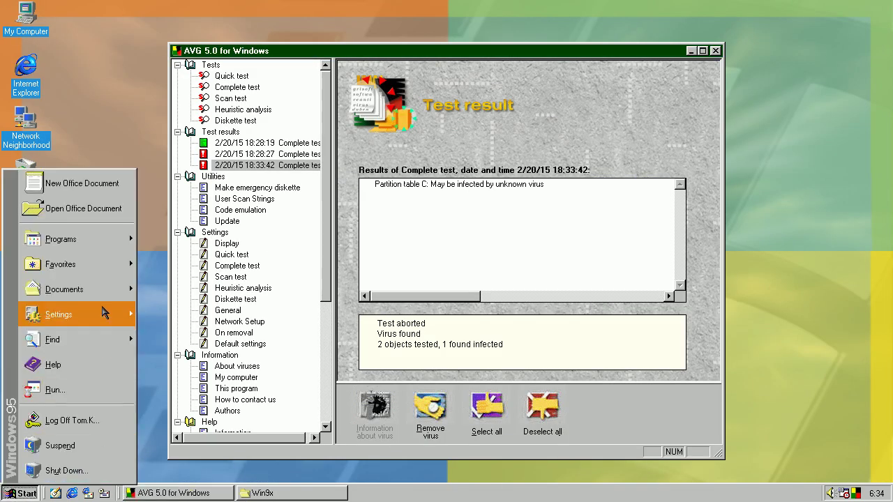
pyautogui.moveTo(63, 287)
pyautogui.click(162, 295)
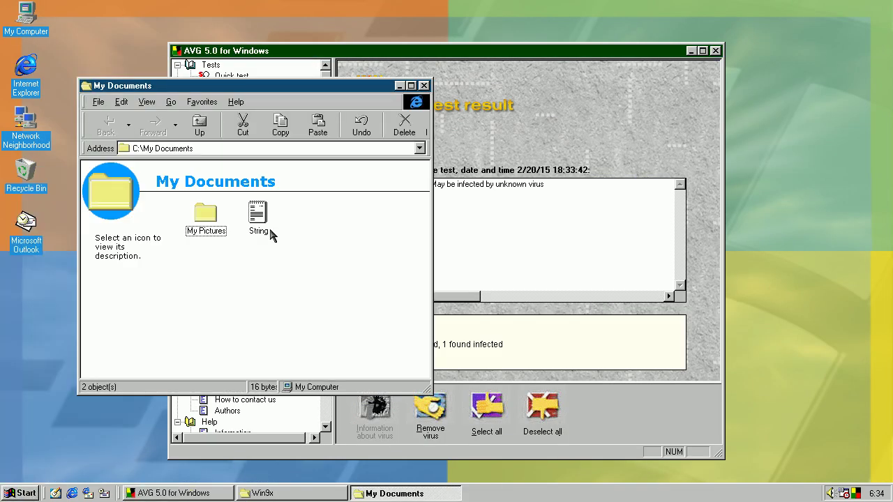
pyautogui.doubleClick(270, 229)
pyautogui.moveTo(353, 238); pyautogui.dragTo(106, 222)
pyautogui.click(768, 117)
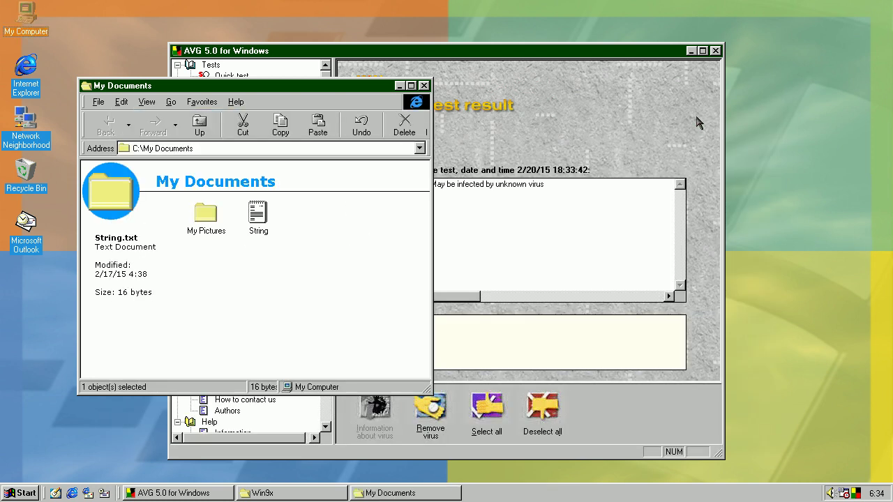
pyautogui.click(423, 85)
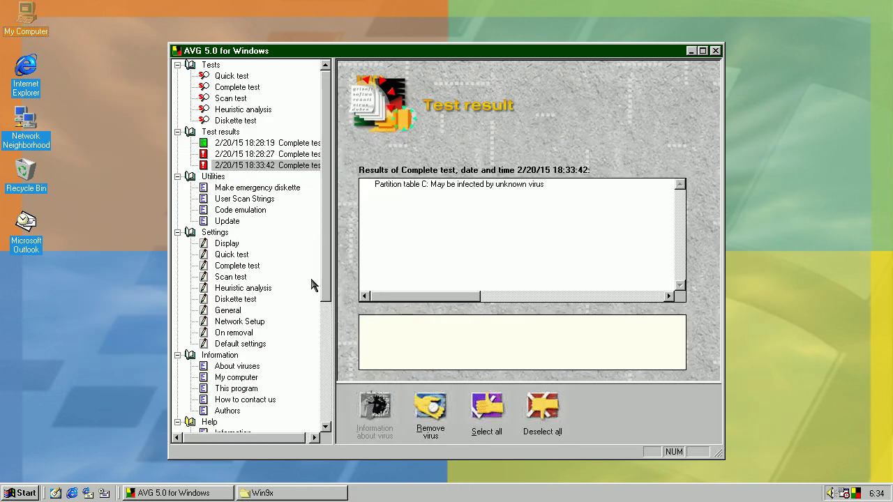
# Browse AVG's computer information and vendor contact details pages.
pyautogui.moveTo(325, 286); pyautogui.dragTo(325, 384)
pyautogui.click(245, 220)
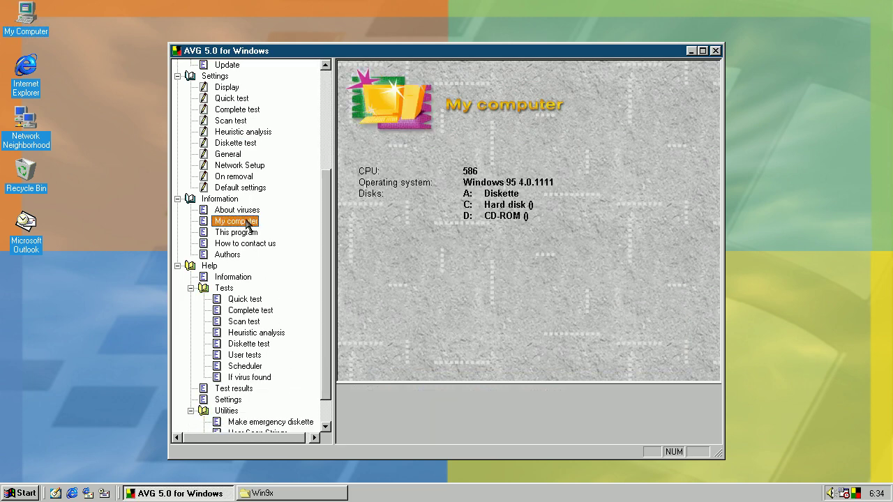
pyautogui.scroll(-1, 322, 264)
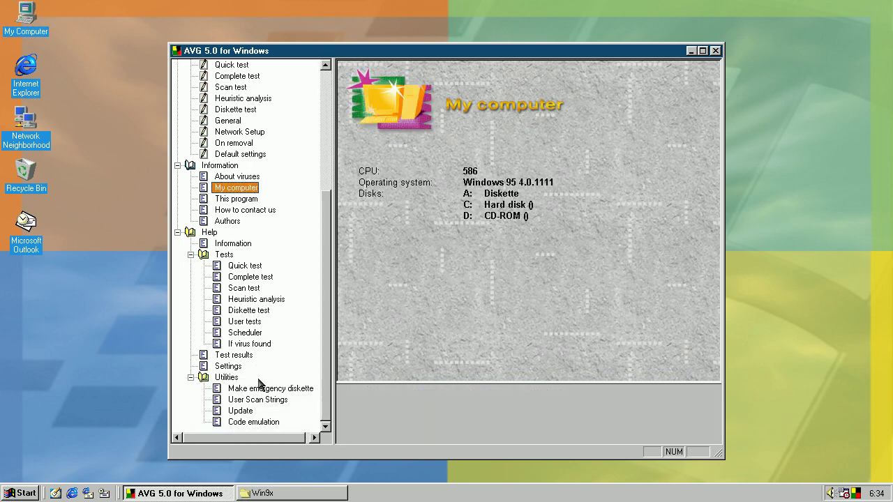
pyautogui.click(215, 210)
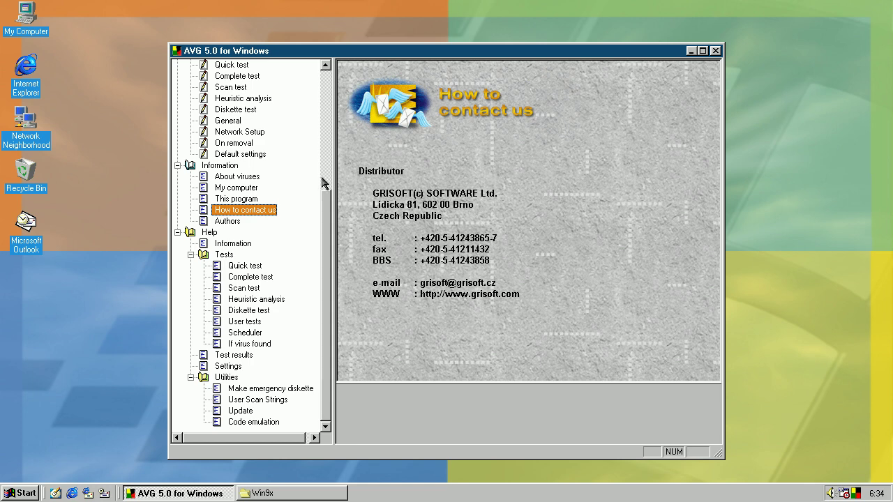
pyautogui.scroll(6, 323, 183)
# Add and save user scan sequence Ylang with the string 59 6c 61 6e 67;E.
pyautogui.click(229, 201)
pyautogui.click(374, 401)
pyautogui.write('59 6c 61 6e 67;E')
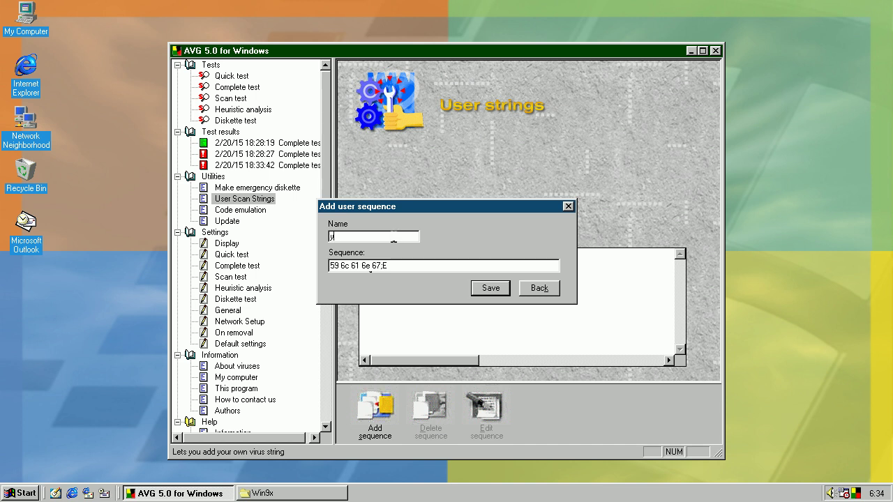
pyautogui.click(488, 289)
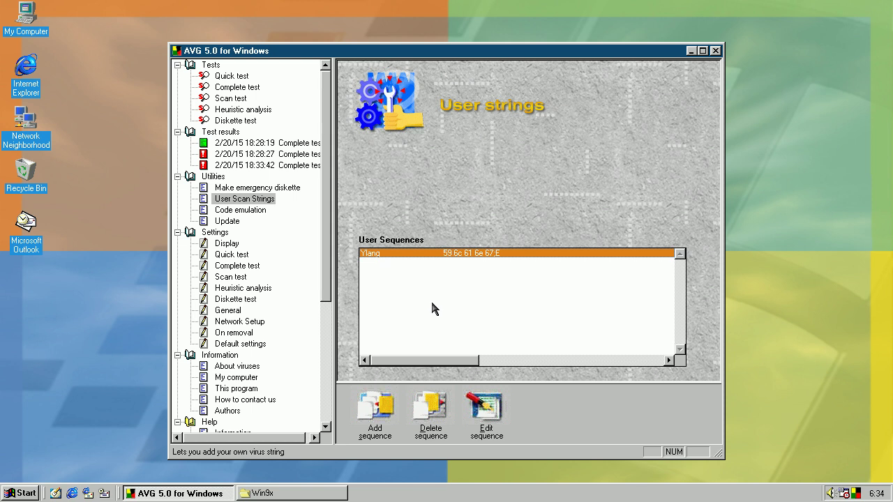
# Invalidate the comparative database in the complete test parameters.
pyautogui.click(221, 89)
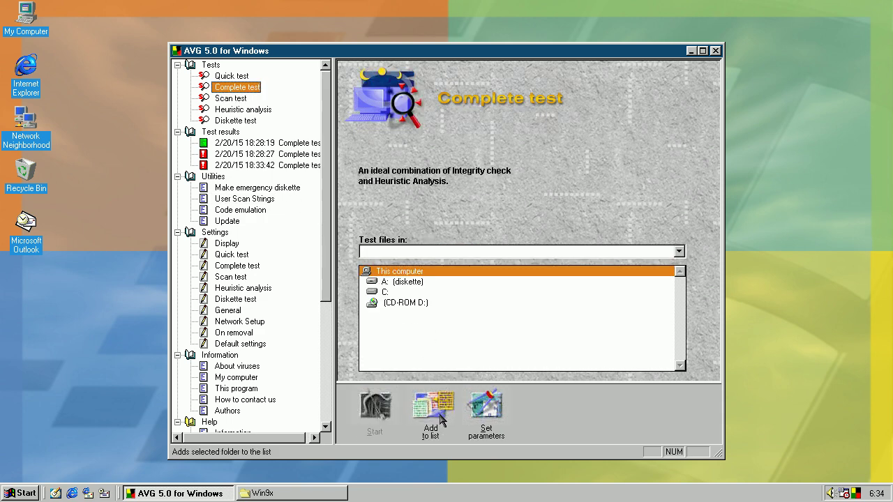
pyautogui.click(481, 408)
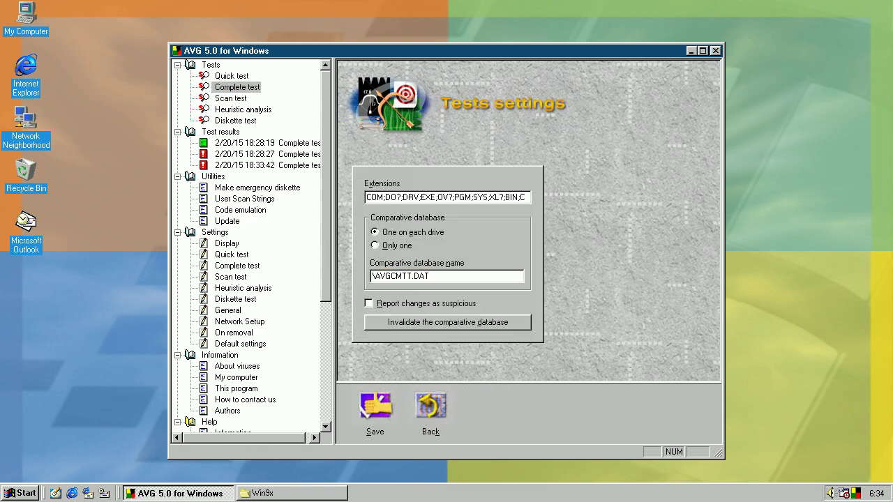
pyautogui.click(432, 322)
pyautogui.click(496, 279)
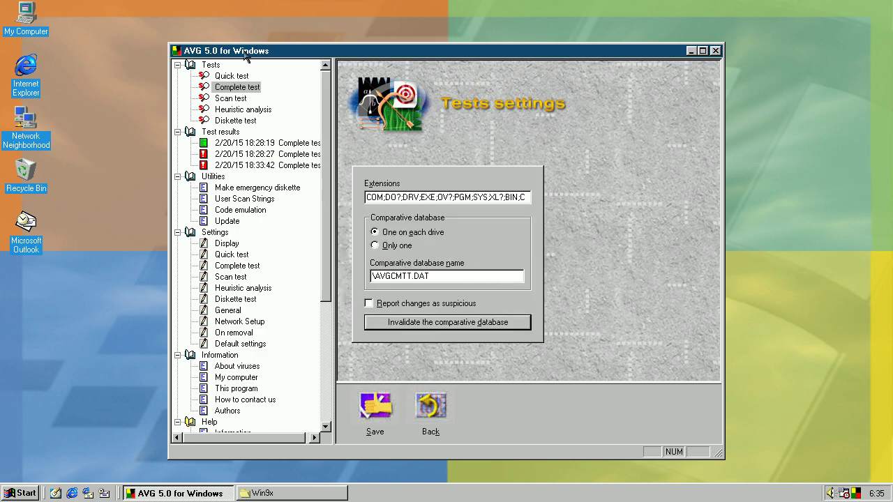
# Run a complete test of drive C:, continue past the partition warning, and show the Ylang detection.
pyautogui.click(239, 78)
pyautogui.click(238, 89)
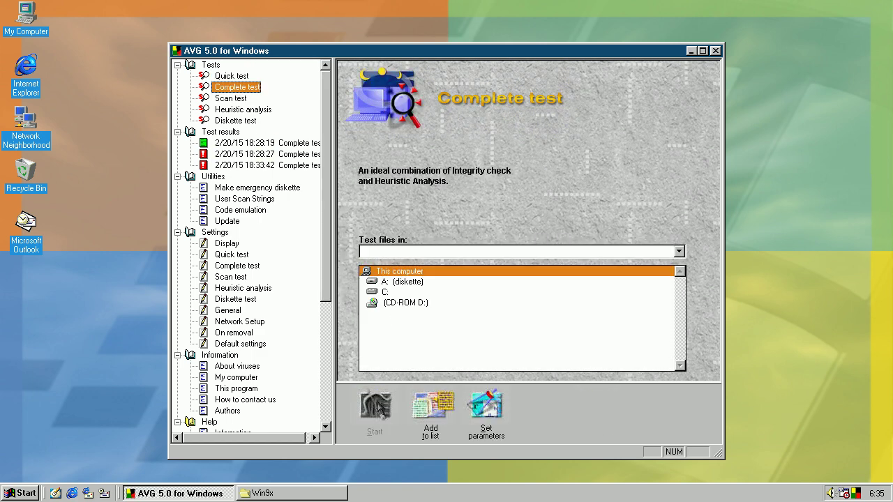
pyautogui.click(398, 292)
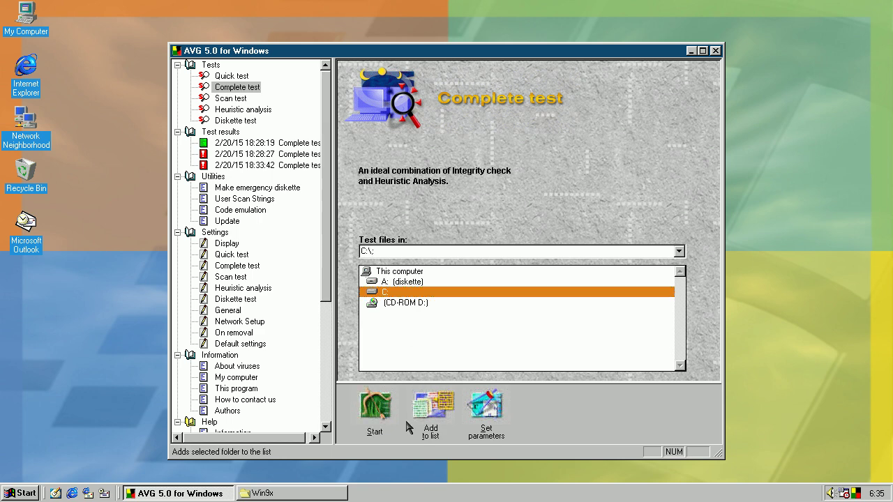
pyautogui.click(385, 406)
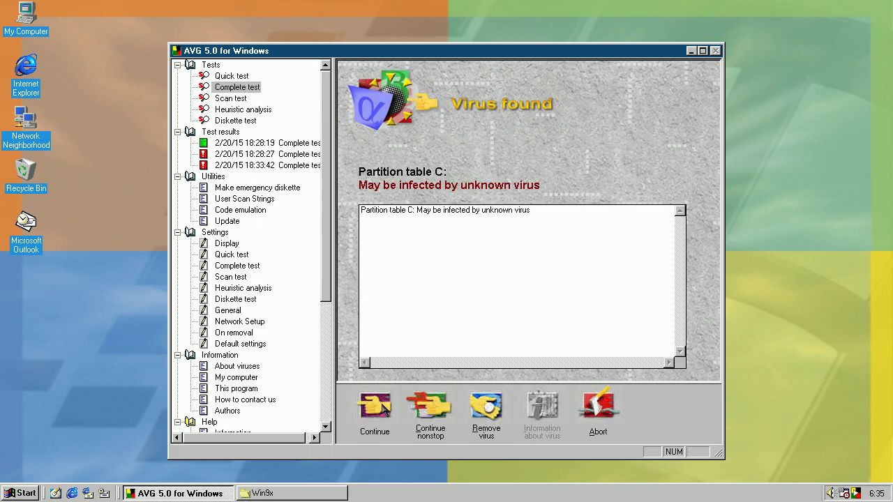
pyautogui.click(418, 411)
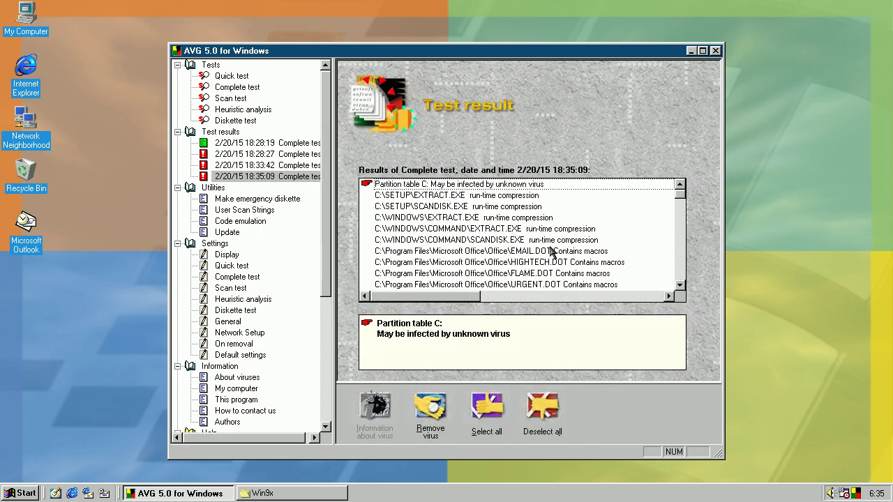
pyautogui.moveTo(676, 200); pyautogui.dragTo(677, 241)
pyautogui.click(438, 240)
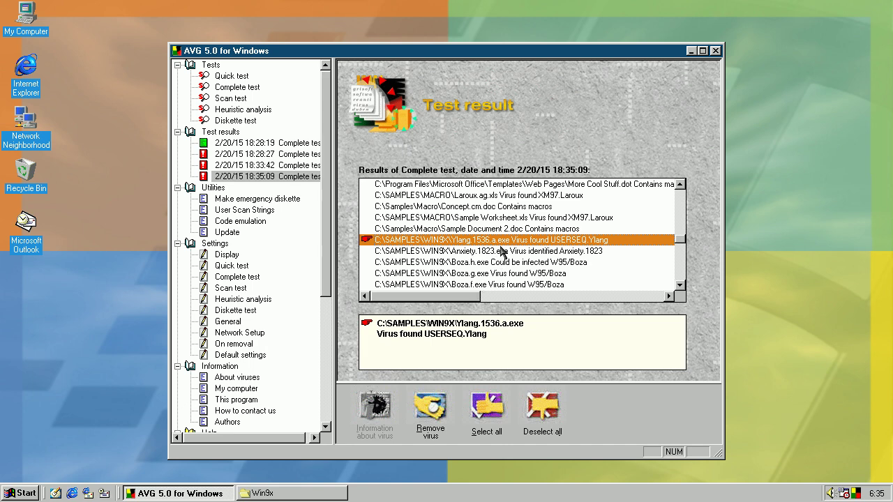
# Bring the Win9x folder forward and open the String text file from the Start menu's Documents list.
pyautogui.click(261, 493)
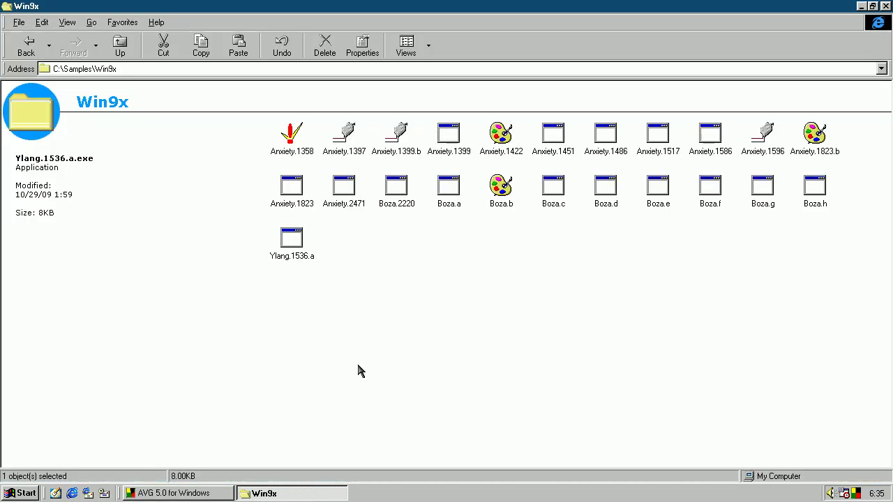
pyautogui.click(10, 494)
pyautogui.moveTo(113, 297)
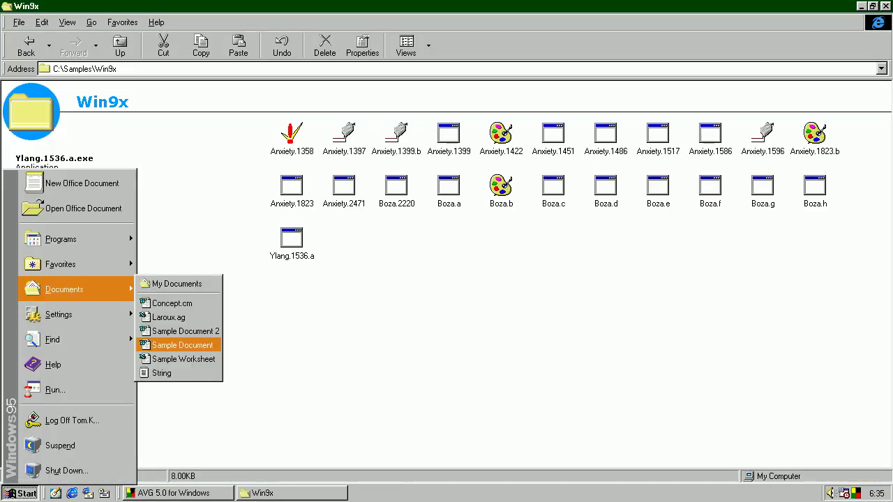
pyautogui.click(178, 380)
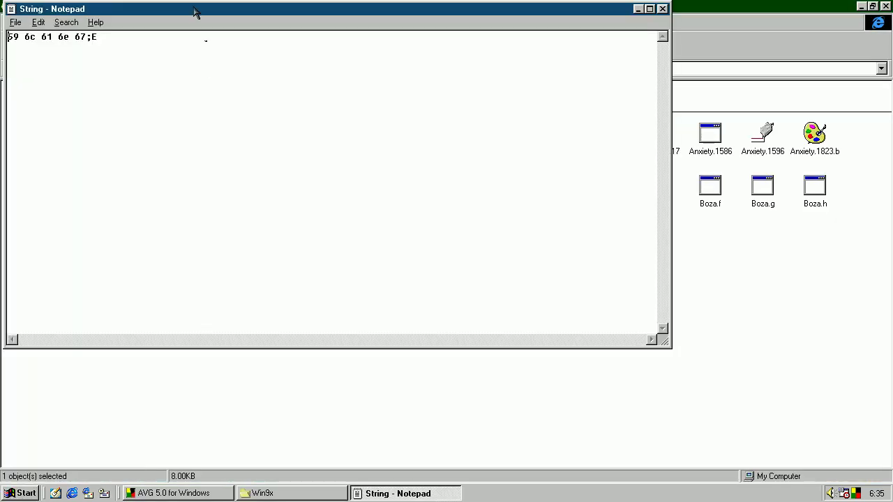
pyautogui.moveTo(190, 5); pyautogui.dragTo(526, 131)
# View Ylang.1536.a in Notepad with Word Wrap, select the word Ylang, then close it.
pyautogui.moveTo(278, 255); pyautogui.dragTo(396, 258)
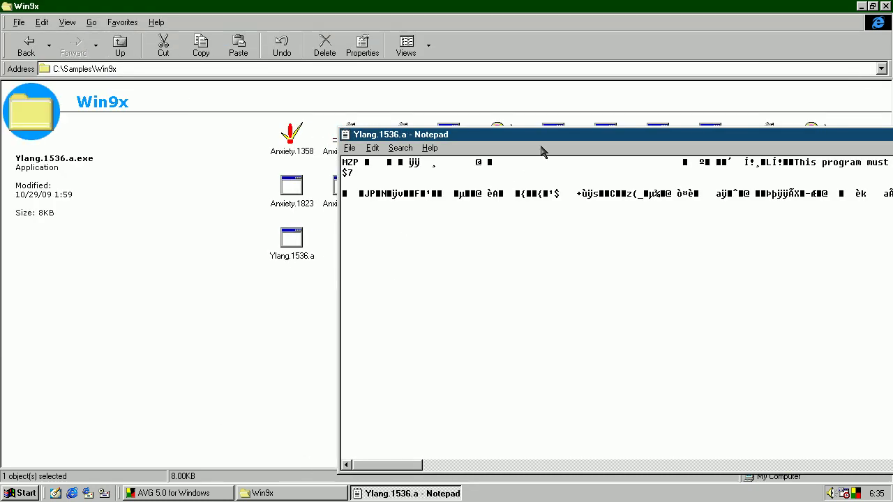
pyautogui.click(373, 148)
pyautogui.click(391, 261)
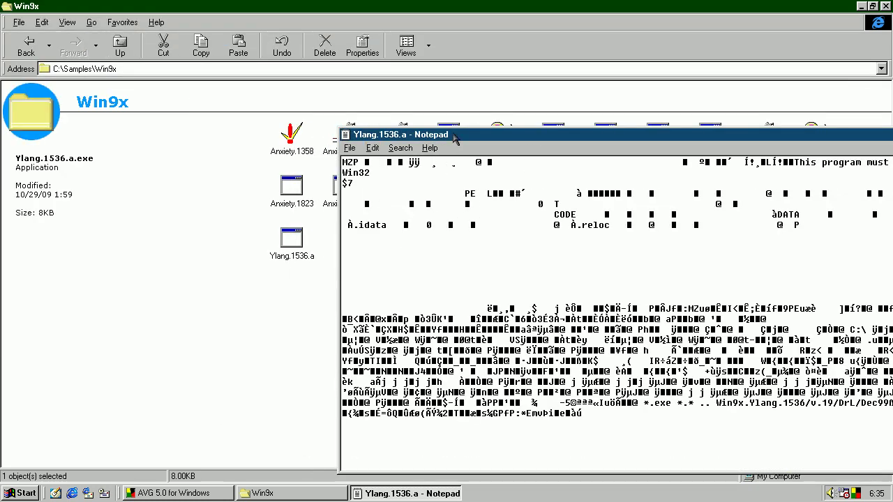
pyautogui.moveTo(454, 137); pyautogui.dragTo(260, 77)
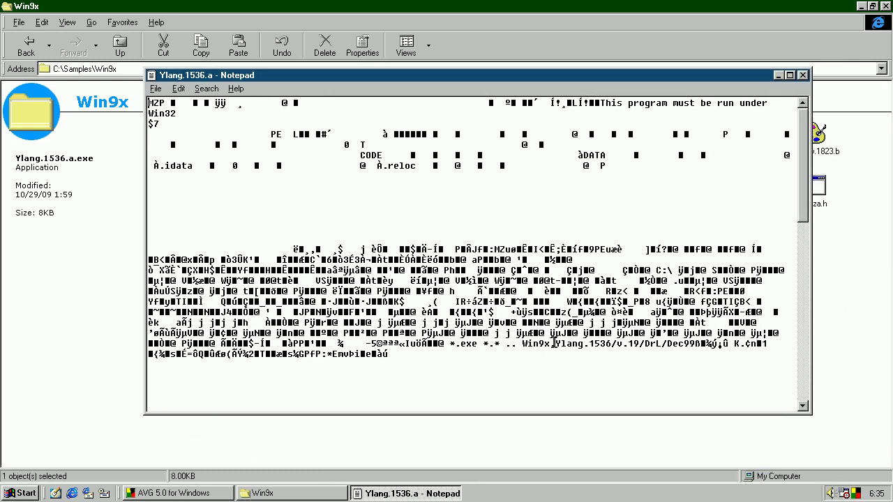
pyautogui.moveTo(554, 343); pyautogui.dragTo(583, 344)
pyautogui.click(803, 74)
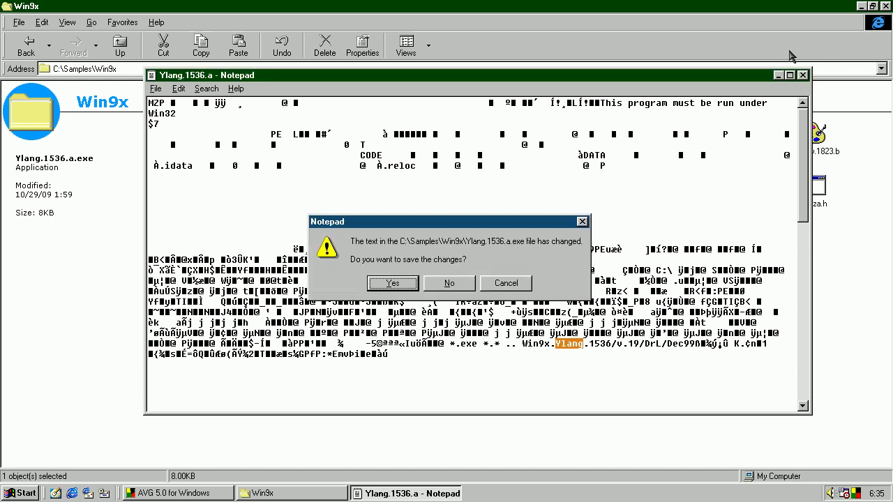
# Close Notepad unsaved and the Win9x folder, then check the removal options for the Ylang detection in AVG.
pyautogui.click(450, 283)
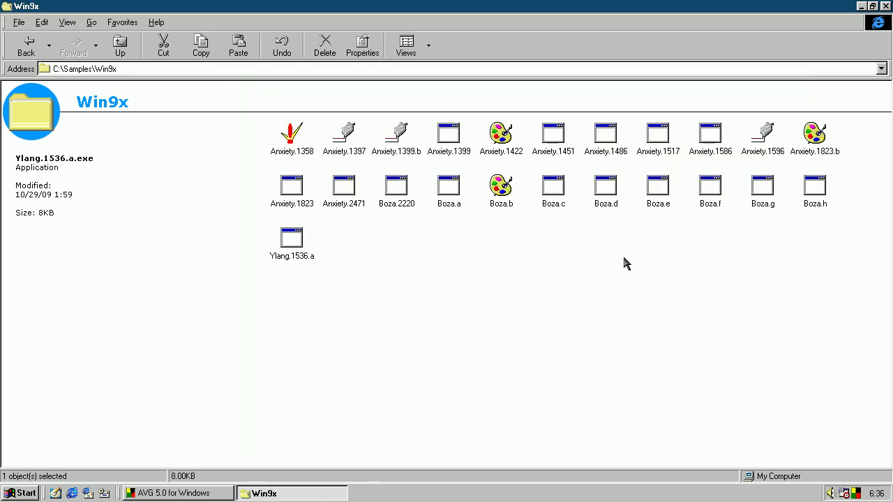
pyautogui.hotkey('alt', 'F4')
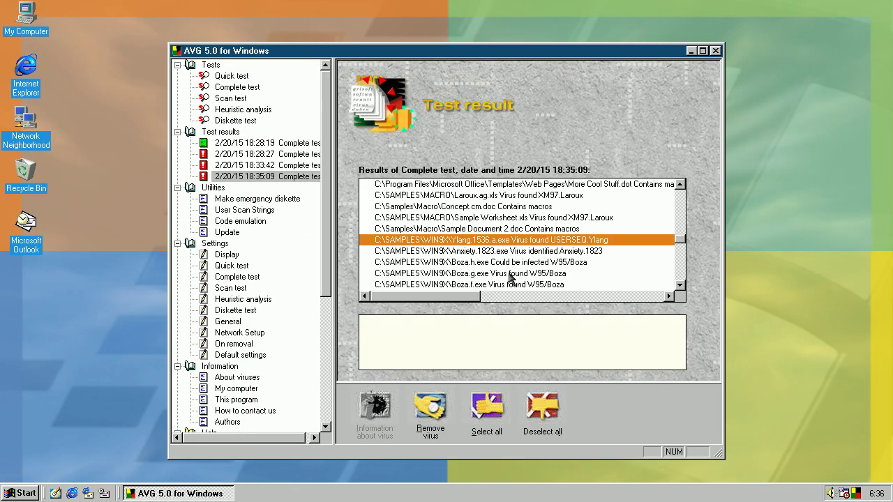
pyautogui.click(428, 412)
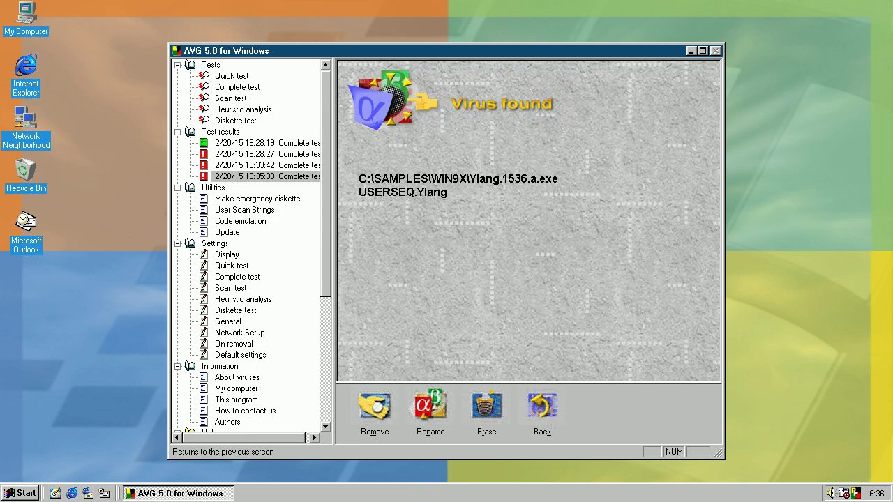
pyautogui.click(543, 412)
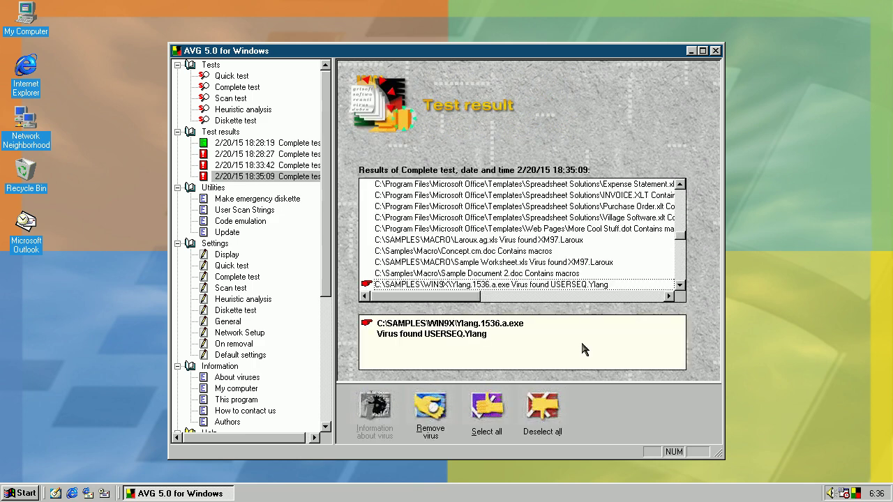
# Mark the Sample Worksheet.xls and Sample Document 2.doc infection entries in the result list.
pyautogui.click(680, 258)
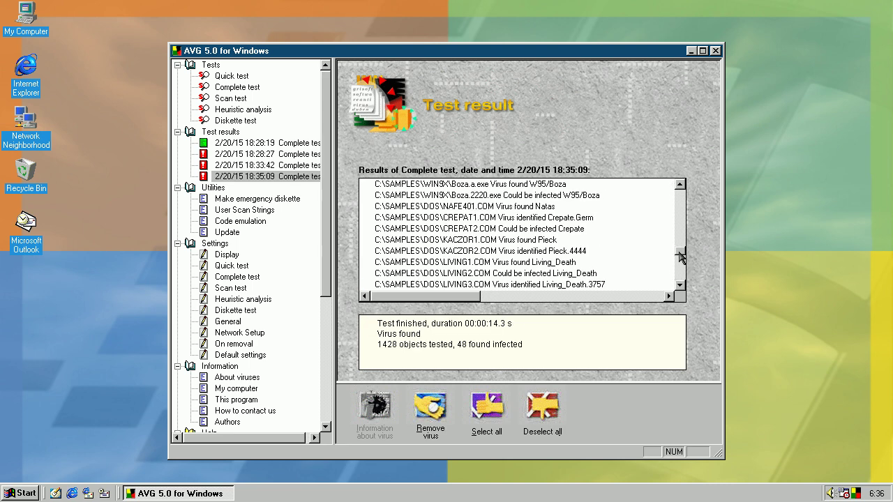
pyautogui.moveTo(681, 257)
pyautogui.mouseDown()
pyautogui.moveTo(680, 207)
pyautogui.moveTo(685, 240)
pyautogui.mouseUp()
pyautogui.click(465, 219)
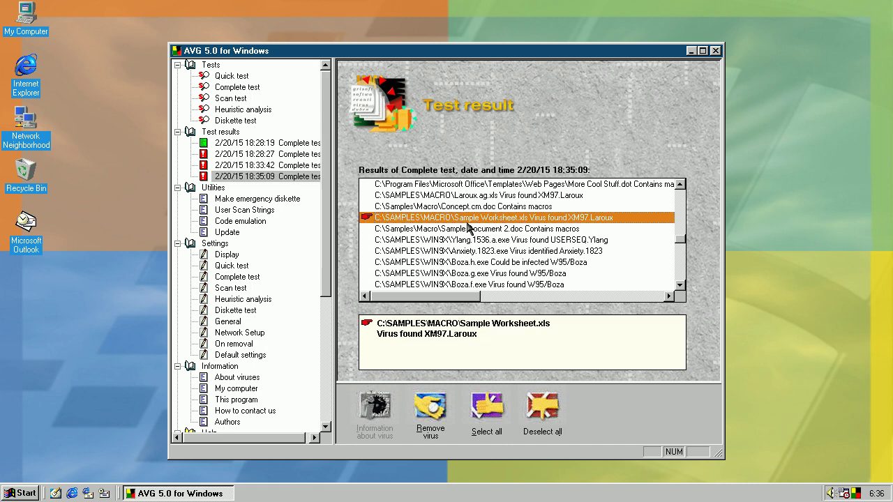
pyautogui.keyDown('ctrl'); pyautogui.click(467, 233); pyautogui.keyUp('ctrl')
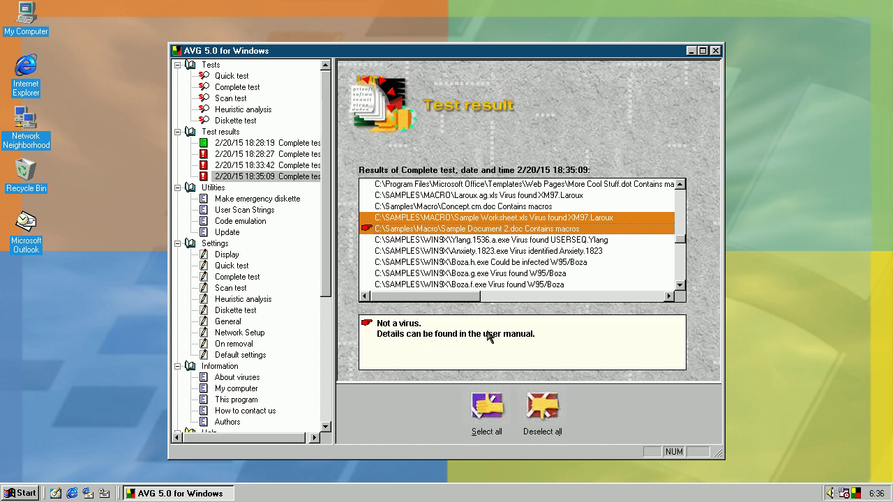
# Browse from My Computer through C: into the Samples folder, then answer Y to close the Macro folder.
pyautogui.doubleClick(31, 25)
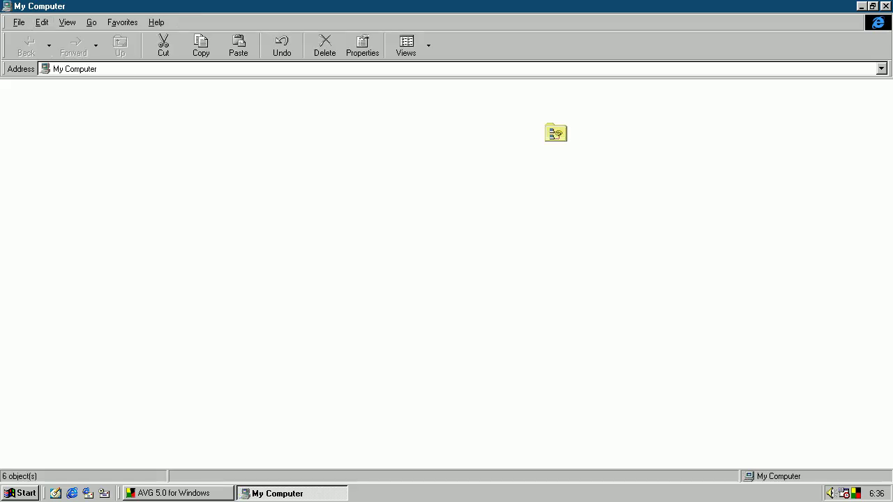
pyautogui.doubleClick(351, 143)
pyautogui.doubleClick(454, 138)
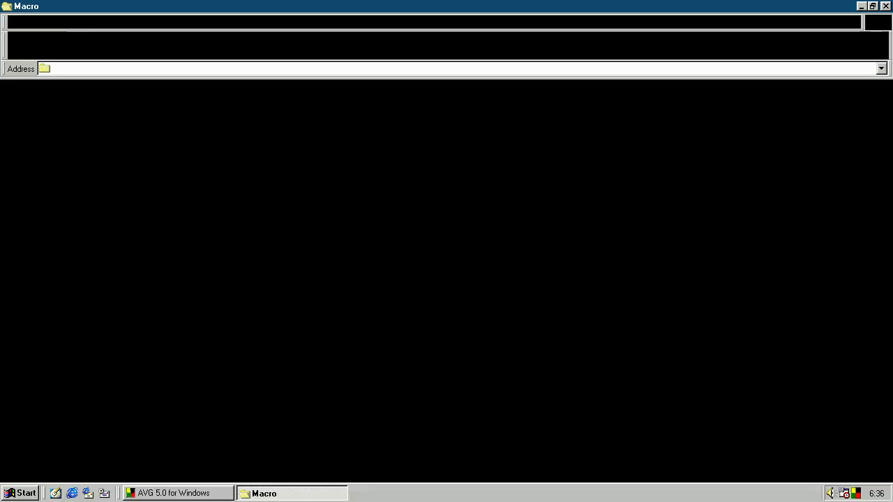
pyautogui.press('y')
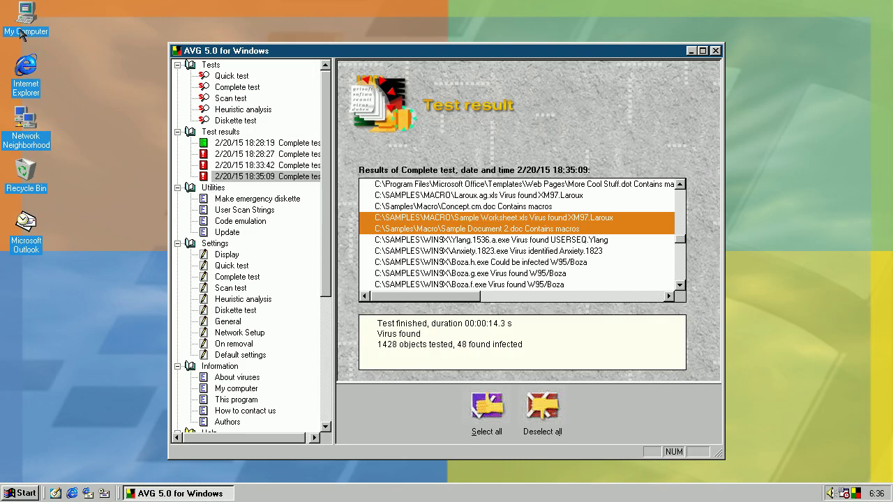
# Select the 18:35:09 test result and mark its Anxiety.1823.exe infection entry.
pyautogui.click(24, 32)
pyautogui.click(222, 76)
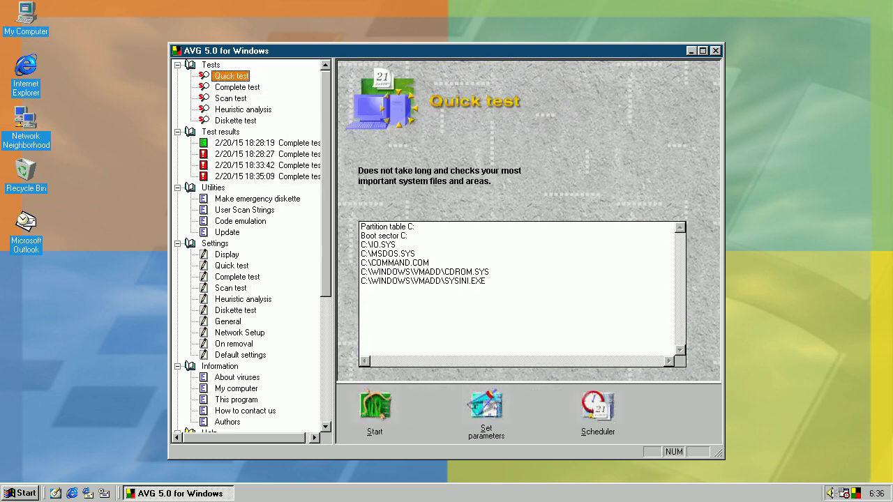
pyautogui.press('Down')
pyautogui.press('Down')
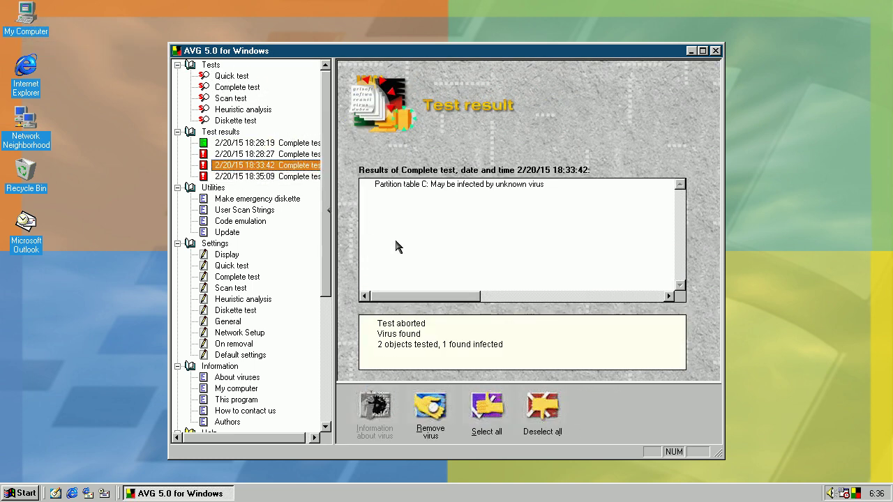
pyautogui.press('Down')
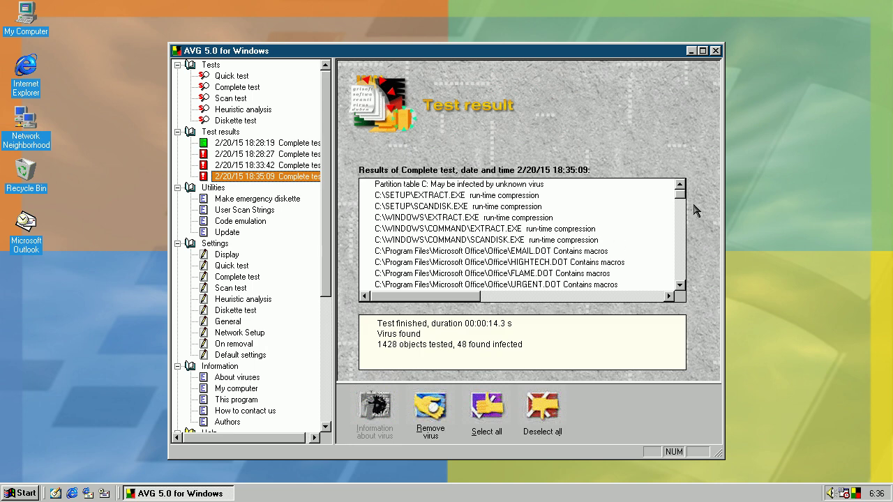
pyautogui.moveTo(681, 195); pyautogui.dragTo(670, 245)
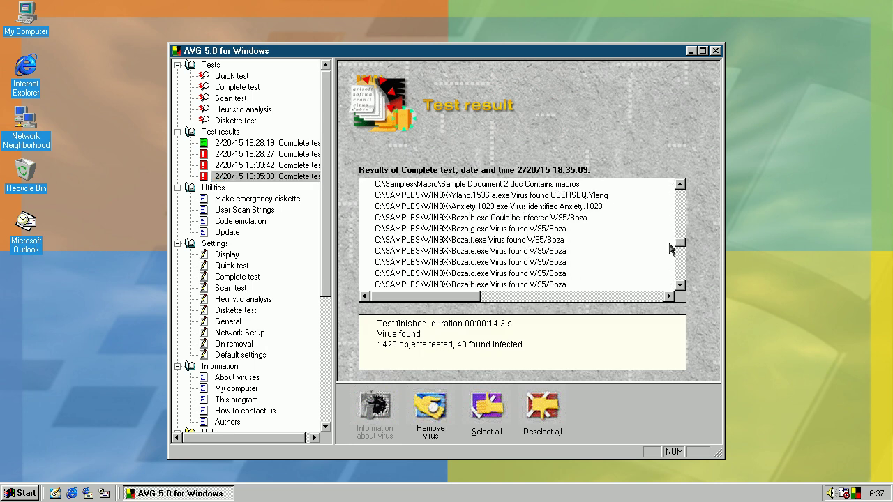
pyautogui.click(510, 207)
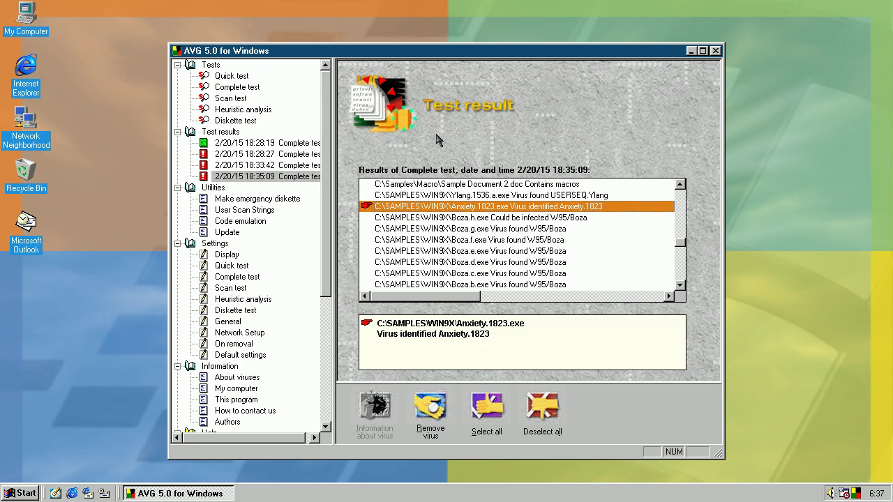
pyautogui.click(33, 7)
# Open the C:\Samples\Win9x folder from My Computer.
pyautogui.doubleClick(27, 12)
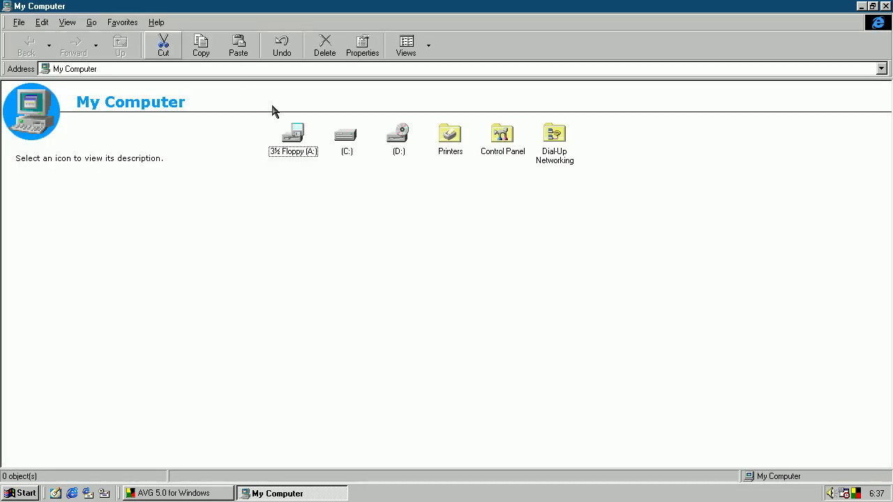
pyautogui.doubleClick(347, 134)
pyautogui.click(450, 134)
pyautogui.doubleClick(462, 137)
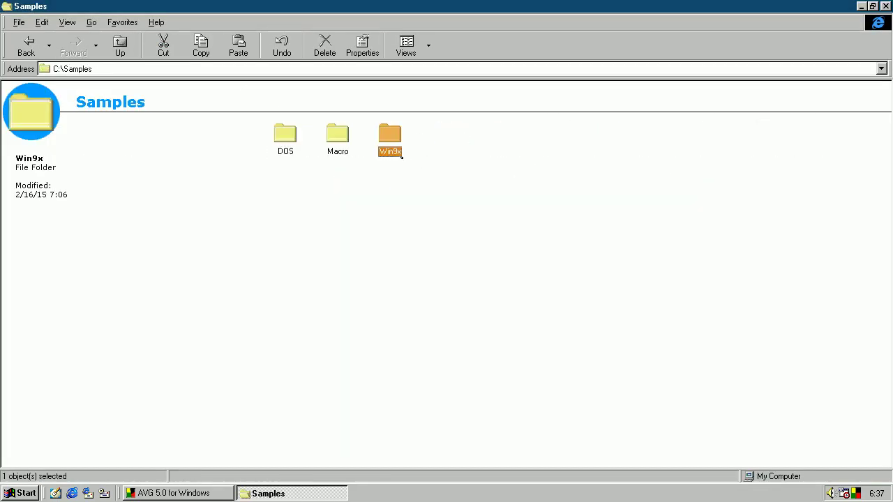
pyautogui.doubleClick(392, 151)
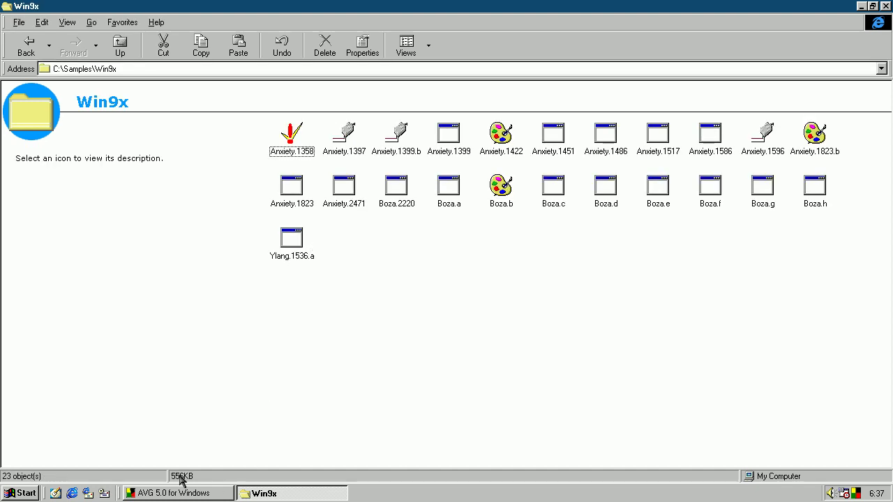
# View the Anxiety.1823 file's details in the Win9x folder, then close the window.
pyautogui.click(198, 496)
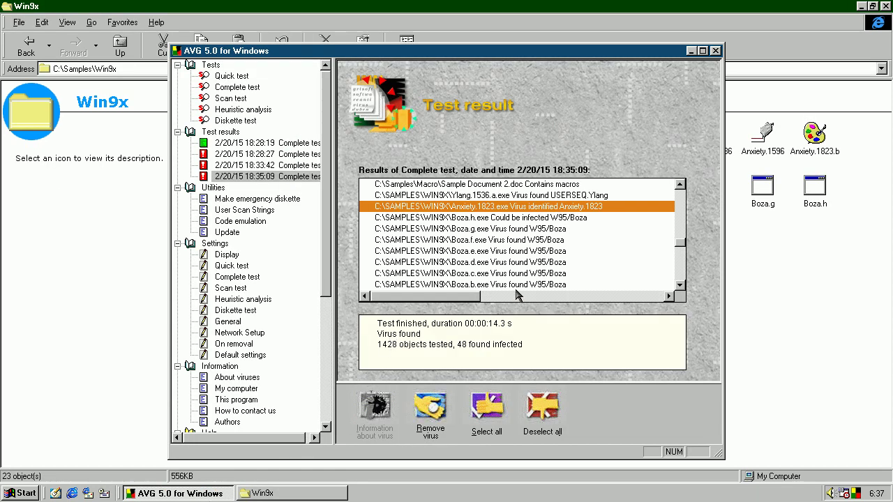
pyautogui.click(874, 325)
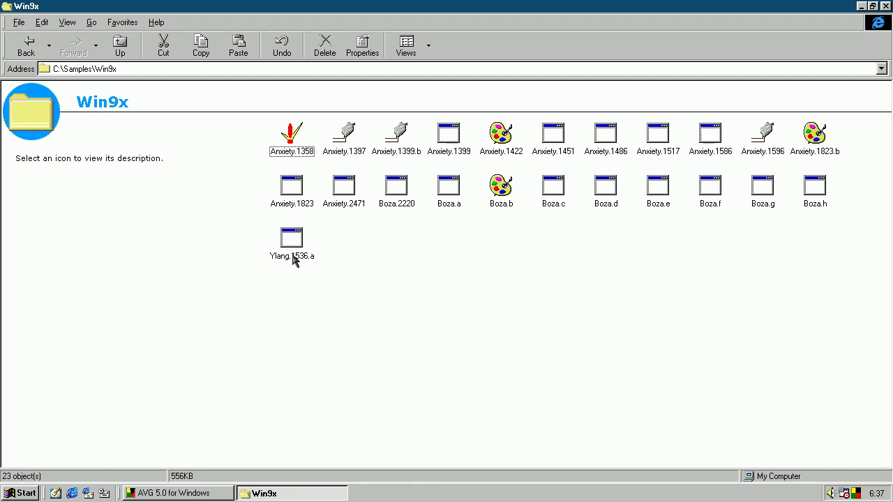
pyautogui.click(295, 211)
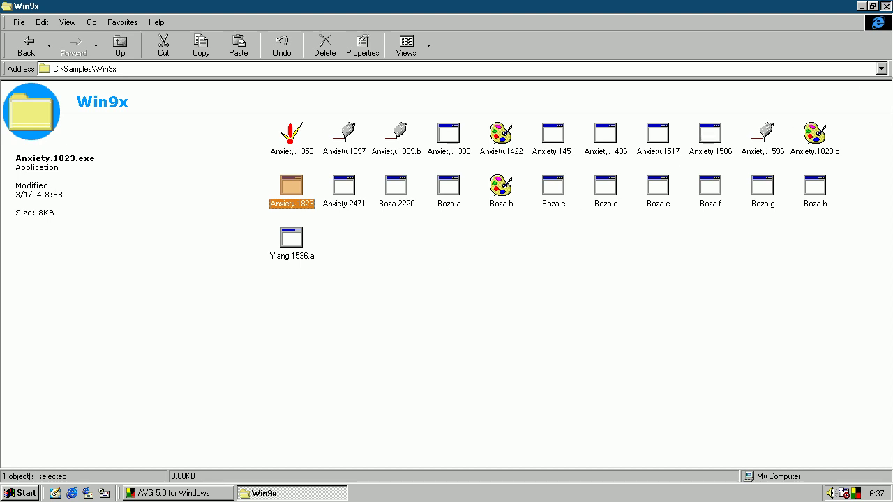
pyautogui.hotkey('alt', 'F4')
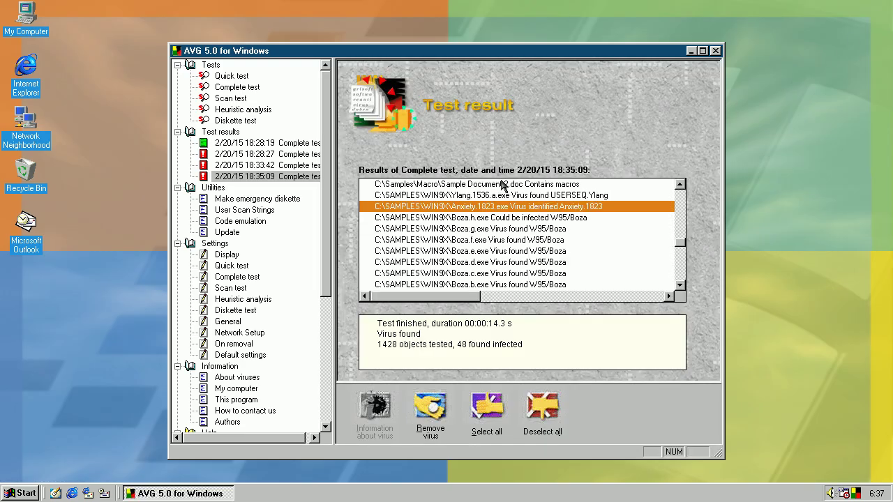
# Run a complete test of drive C:, continuing nonstop past the partition table warning.
pyautogui.click(236, 88)
pyautogui.click(400, 285)
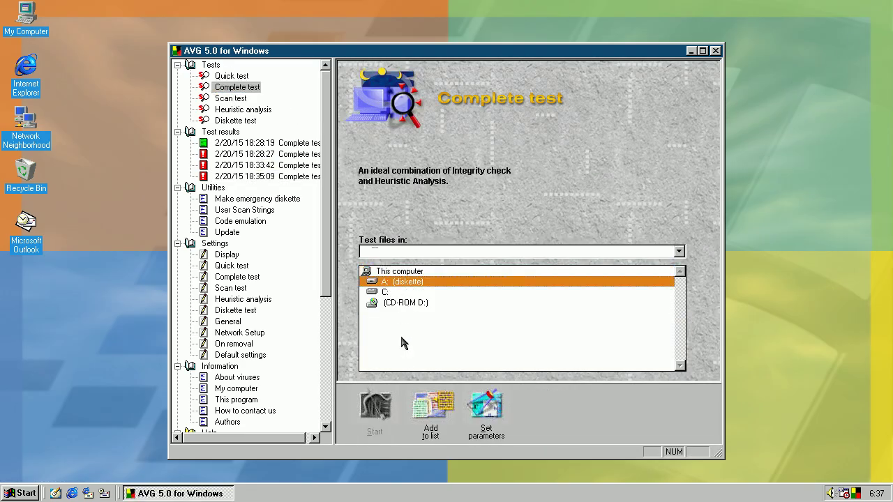
pyautogui.click(403, 295)
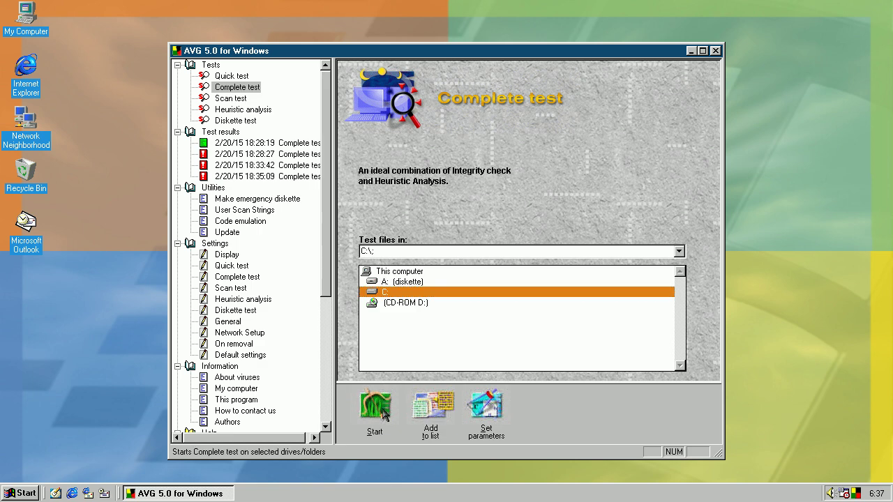
pyautogui.click(376, 408)
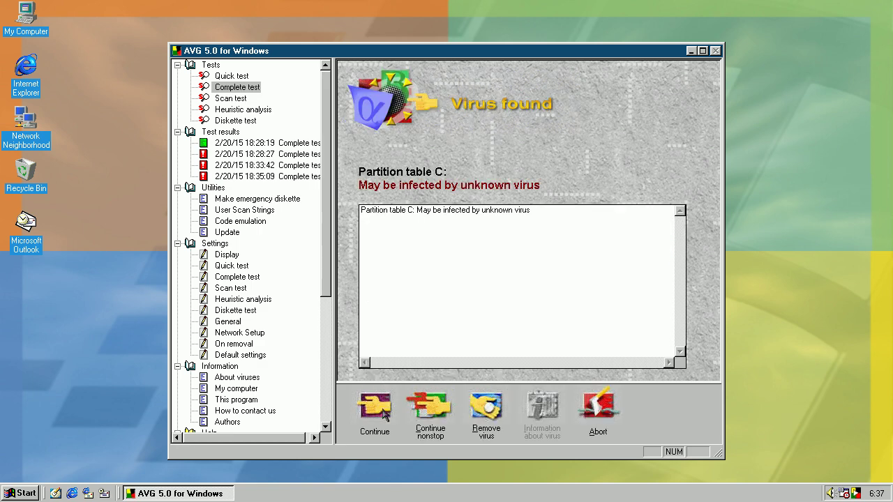
pyautogui.click(426, 409)
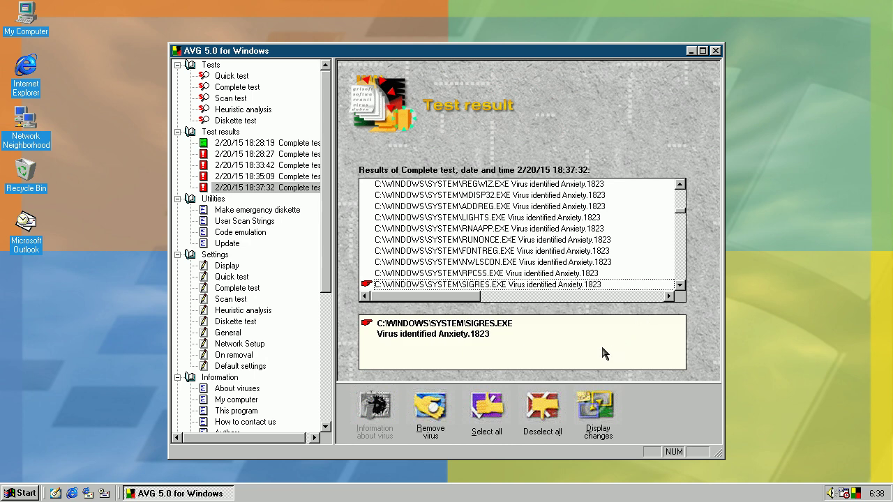
# Unmark the RSRCMTR, MPLAYER, SWINST4 and CDEJCT9X file changes, keep MSMAP, and accept the rest as valid.
pyautogui.click(598, 408)
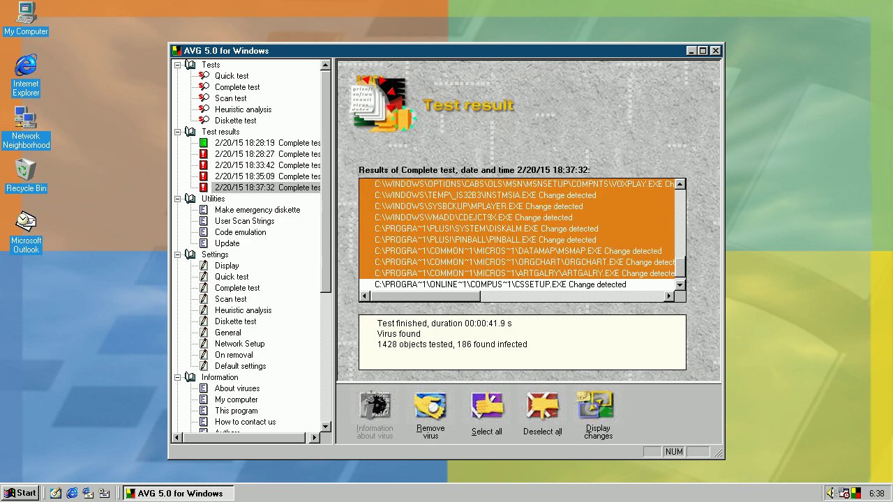
pyautogui.moveTo(680, 273); pyautogui.dragTo(689, 185)
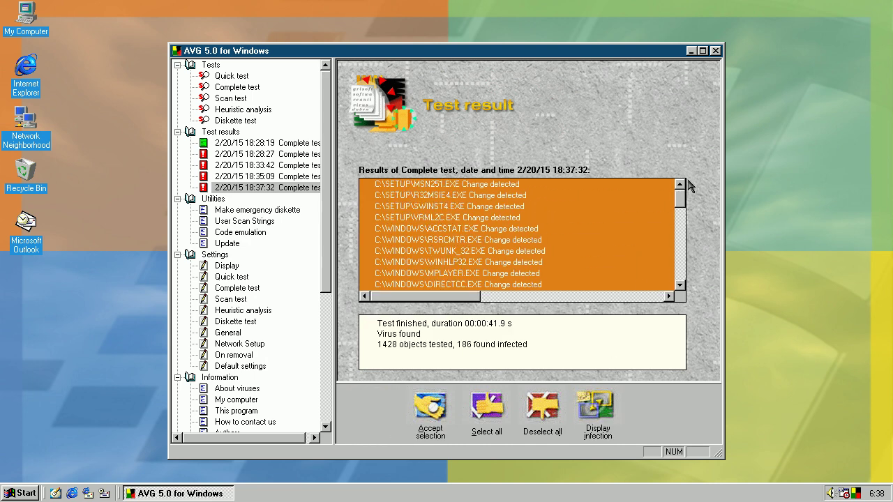
pyautogui.click(628, 239)
pyautogui.click(539, 274)
pyautogui.click(539, 207)
pyautogui.moveTo(683, 204); pyautogui.dragTo(677, 252)
pyautogui.click(619, 240)
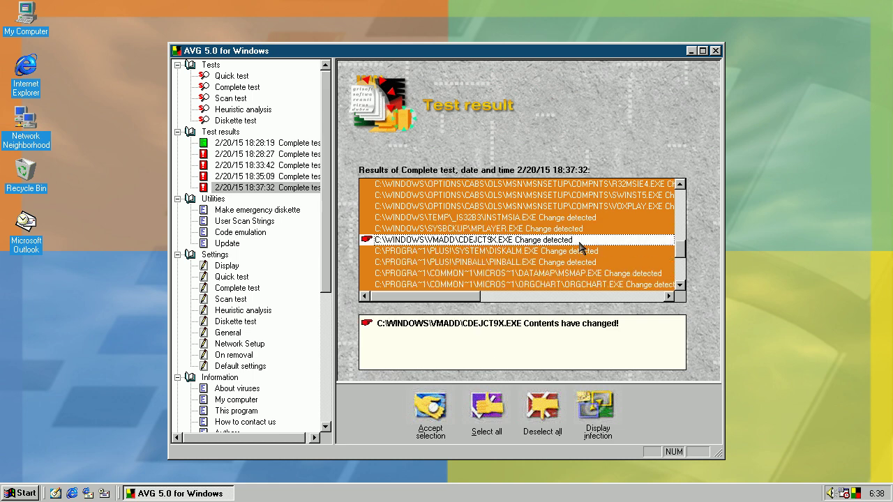
pyautogui.click(580, 274)
pyautogui.click(581, 275)
pyautogui.click(605, 431)
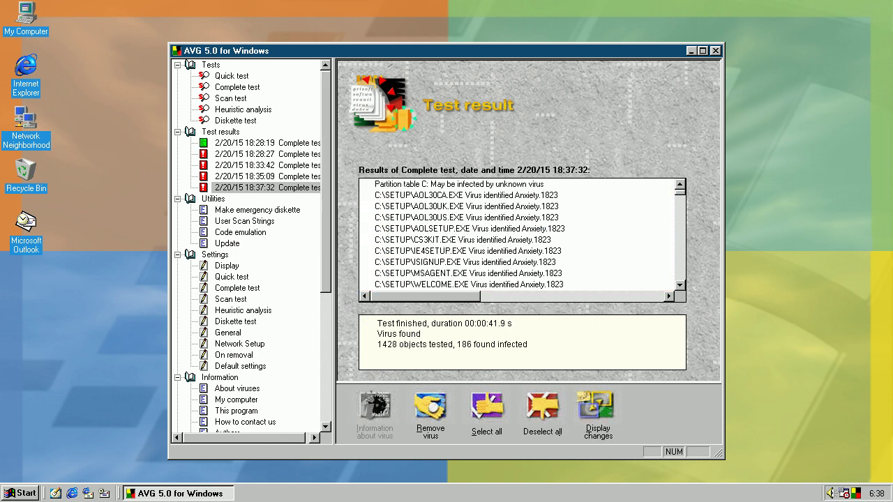
pyautogui.click(592, 415)
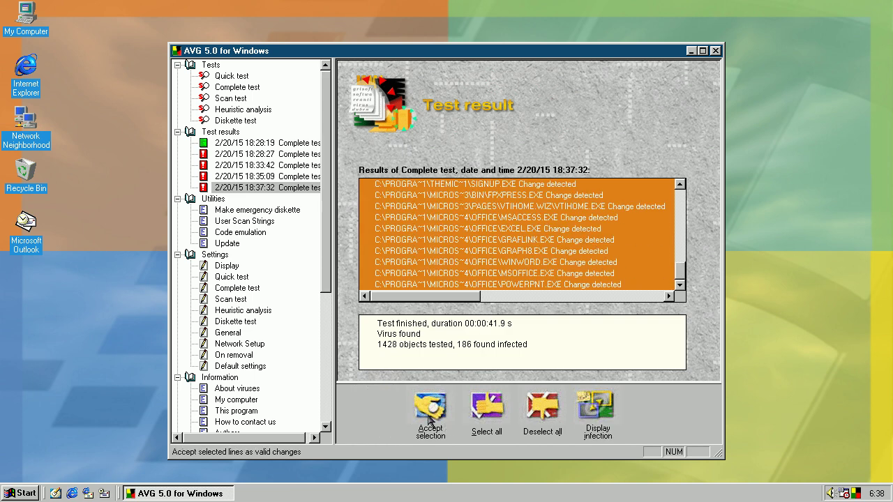
pyautogui.click(431, 418)
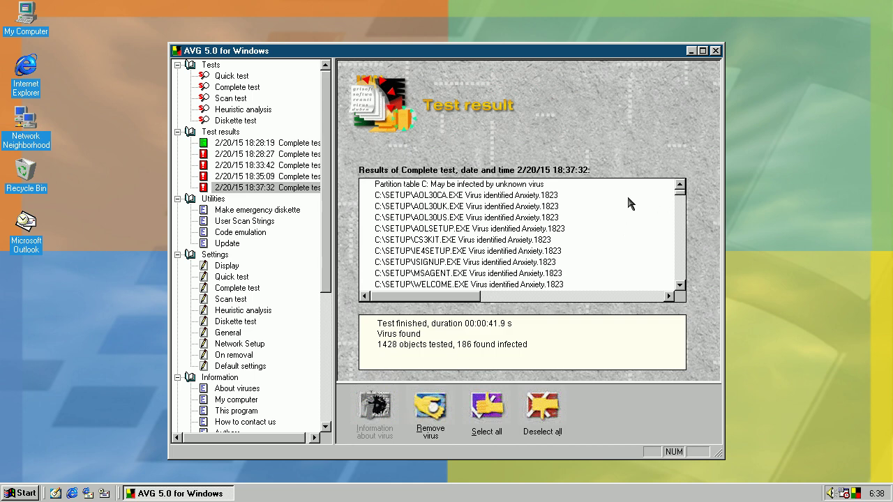
# Select all results, try Remove virus and Repair, dismiss 'Cannot clean file', then reselect all.
pyautogui.moveTo(680, 202)
pyautogui.mouseDown()
pyautogui.moveTo(682, 297)
pyautogui.moveTo(684, 187)
pyautogui.mouseUp()
pyautogui.click(487, 412)
pyautogui.click(430, 408)
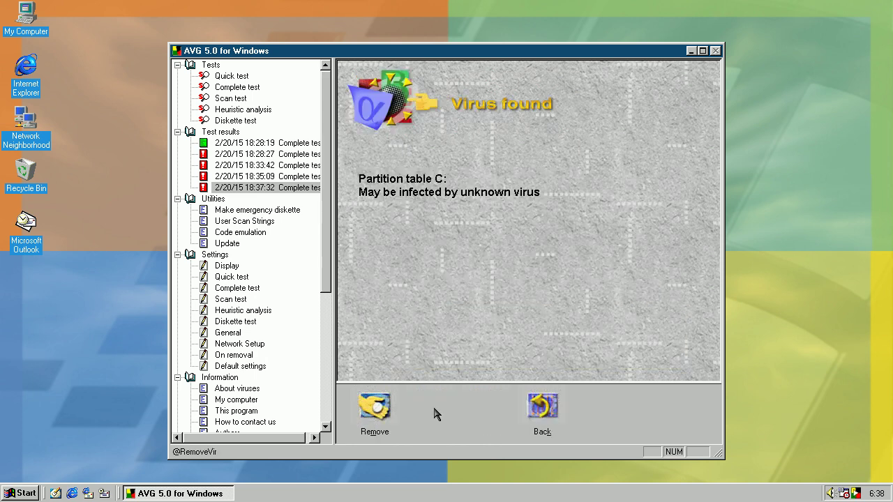
pyautogui.click(374, 408)
pyautogui.click(543, 279)
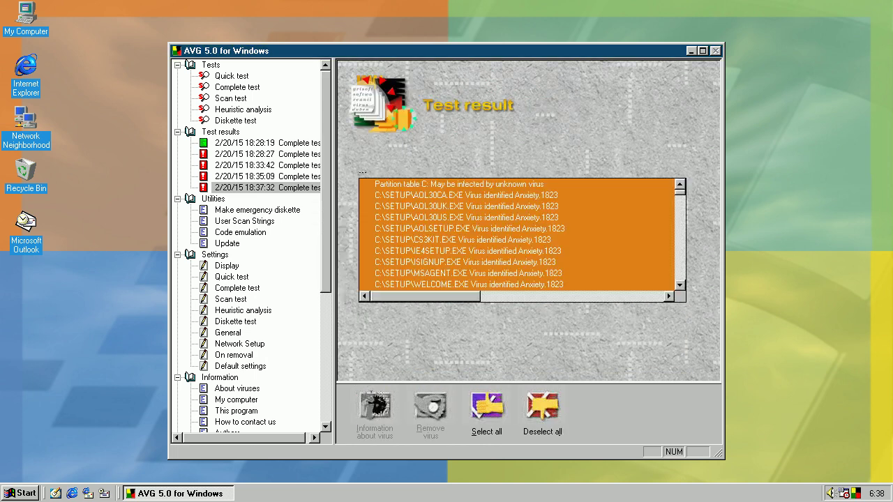
pyautogui.moveTo(685, 217); pyautogui.dragTo(684, 191)
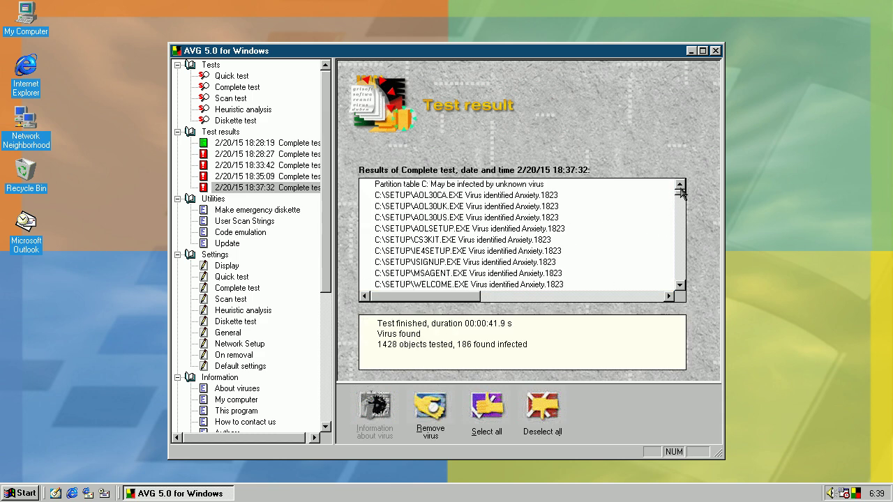
pyautogui.click(486, 406)
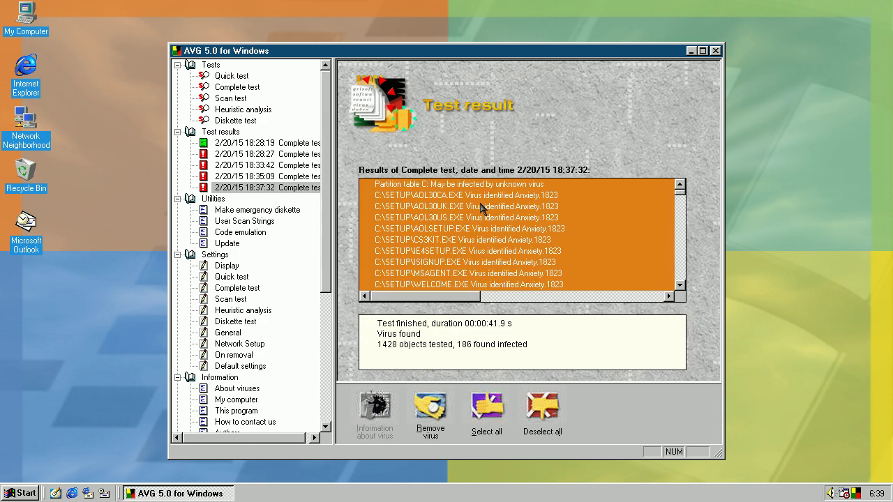
# Show the Partition table C details, then open C:\WINDOWS from My Computer in Explorer.
pyautogui.click(480, 183)
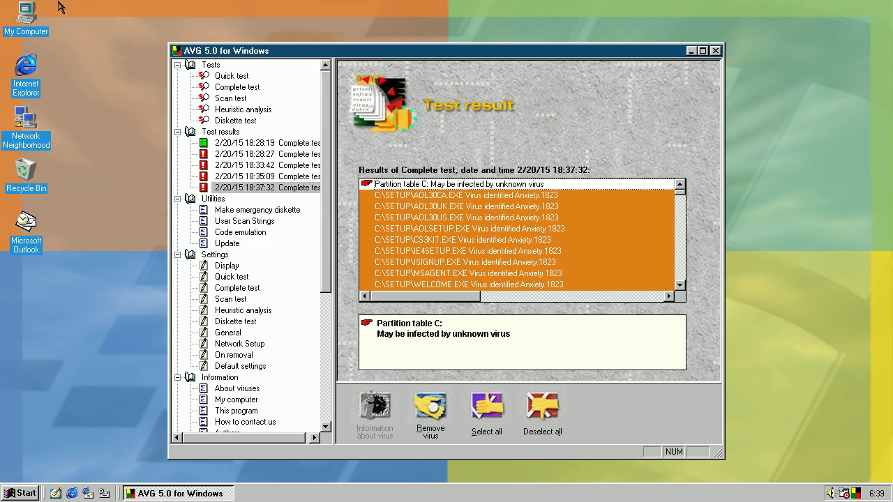
pyautogui.click(28, 22)
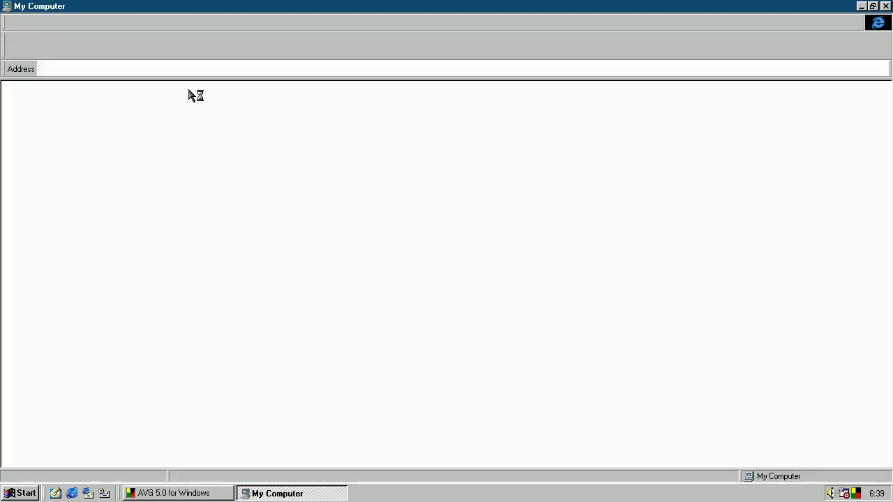
pyautogui.doubleClick(355, 137)
pyautogui.click(503, 136)
pyautogui.press('Return')
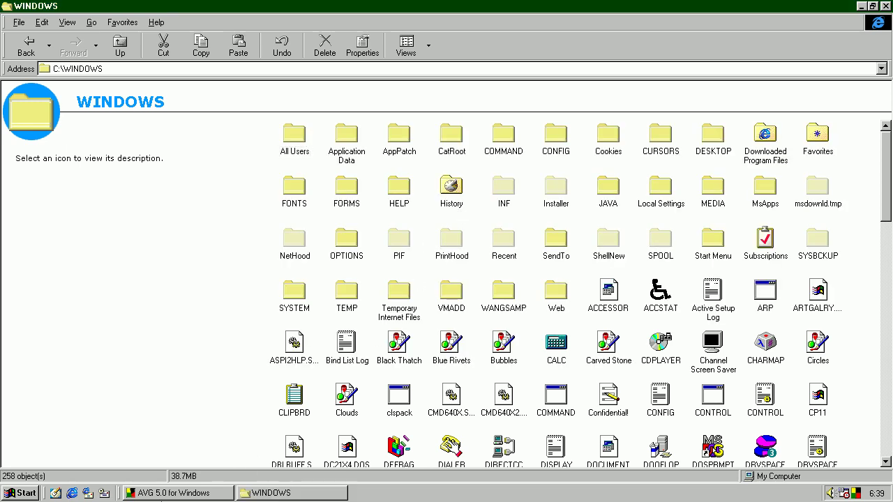
# Bring AVG back, shrink its window and place it at the upper left.
pyautogui.click(207, 495)
pyautogui.moveTo(715, 452); pyautogui.dragTo(588, 366)
pyautogui.moveTo(370, 52); pyautogui.dragTo(232, 19)
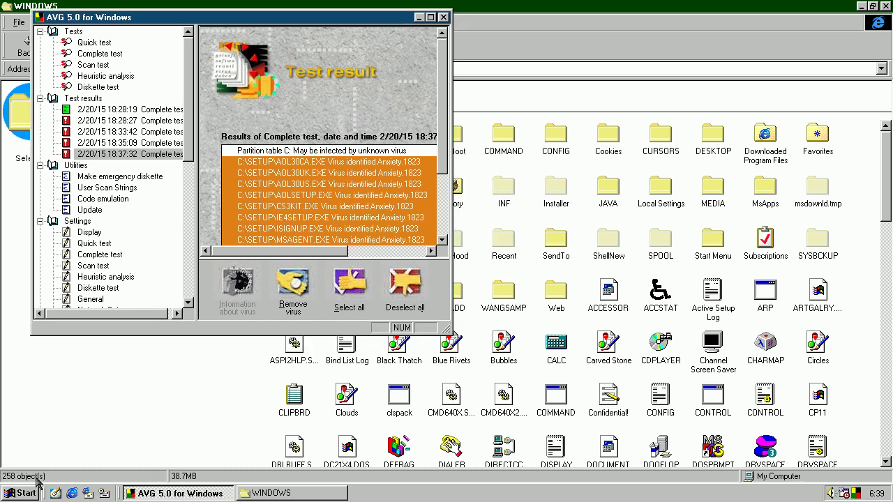
# Erase every Anxiety.1823-infected file in turn until CREPAT1.COM with Crepate is shown.
pyautogui.click(293, 282)
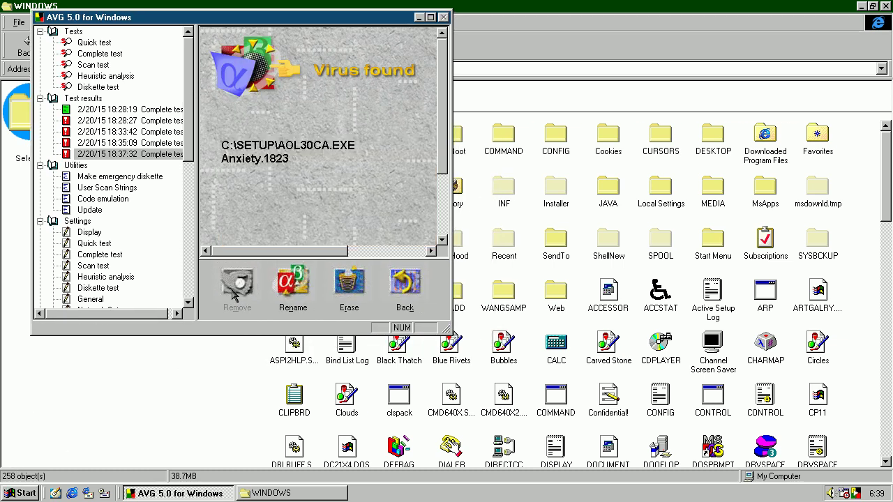
pyautogui.click(349, 282)
pyautogui.click(349, 283)
pyautogui.click(349, 282)
pyautogui.click(349, 282)
pyautogui.click(348, 282)
pyautogui.click(349, 283)
pyautogui.click(349, 283)
pyautogui.click(349, 282)
pyautogui.click(349, 283)
pyautogui.click(349, 283)
pyautogui.click(349, 282)
pyautogui.click(349, 283)
pyautogui.click(349, 282)
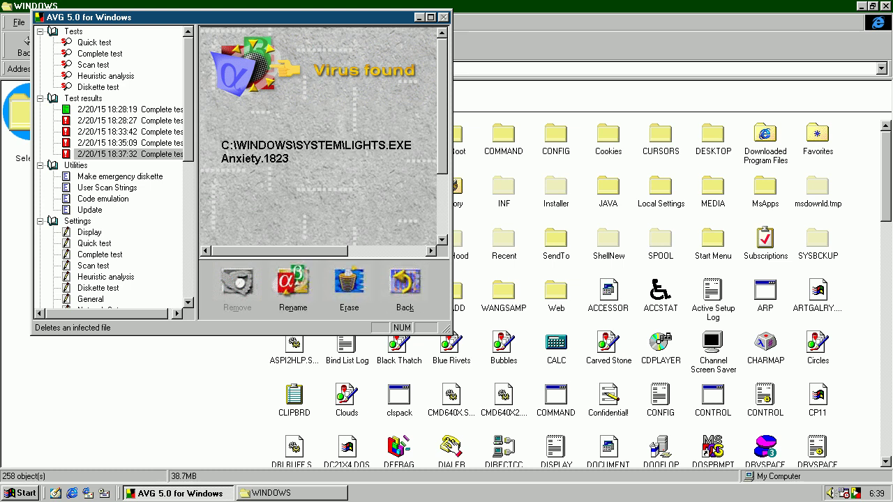
pyautogui.click(349, 283)
pyautogui.click(349, 283)
pyautogui.click(349, 282)
pyautogui.click(348, 283)
pyautogui.click(349, 283)
pyautogui.click(349, 283)
pyautogui.click(348, 283)
pyautogui.click(349, 283)
pyautogui.click(349, 283)
pyautogui.click(349, 283)
pyautogui.click(349, 283)
pyautogui.click(349, 283)
pyautogui.click(348, 282)
pyautogui.click(349, 283)
pyautogui.click(348, 282)
pyautogui.click(336, 284)
pyautogui.click(335, 284)
pyautogui.click(336, 284)
pyautogui.click(335, 284)
pyautogui.click(335, 284)
pyautogui.click(335, 284)
pyautogui.click(336, 284)
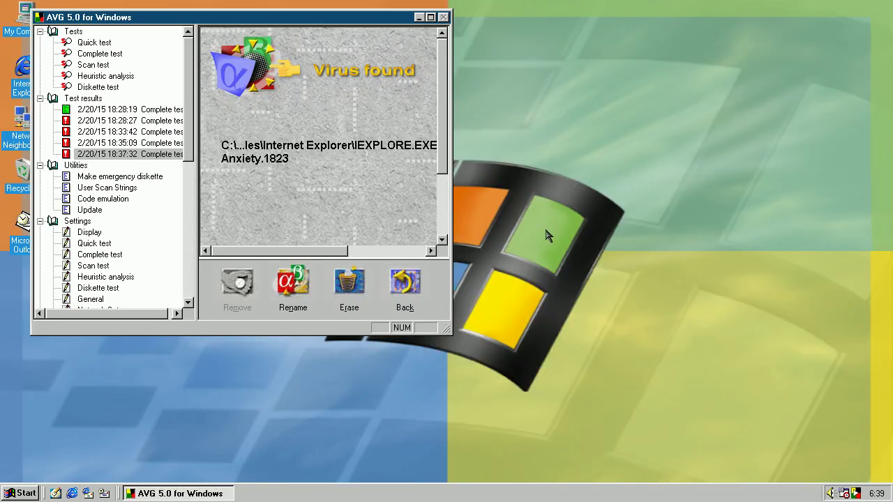
pyautogui.click(347, 307)
pyautogui.click(347, 307)
pyautogui.click(347, 306)
pyautogui.click(347, 307)
pyautogui.click(347, 307)
pyautogui.click(347, 307)
pyautogui.click(347, 307)
pyautogui.click(347, 307)
pyautogui.click(347, 306)
pyautogui.click(346, 307)
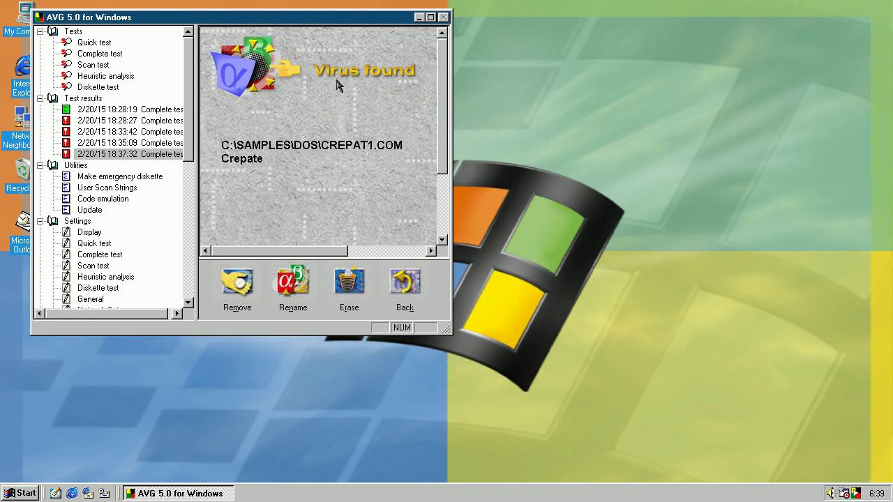
# Center AVG and clean CREPAT1.COM, CREPAT2.COM, KACZOR1.COM and the Natas samples, dismissing the cannot-clean message.
pyautogui.moveTo(339, 22); pyautogui.dragTo(611, 81)
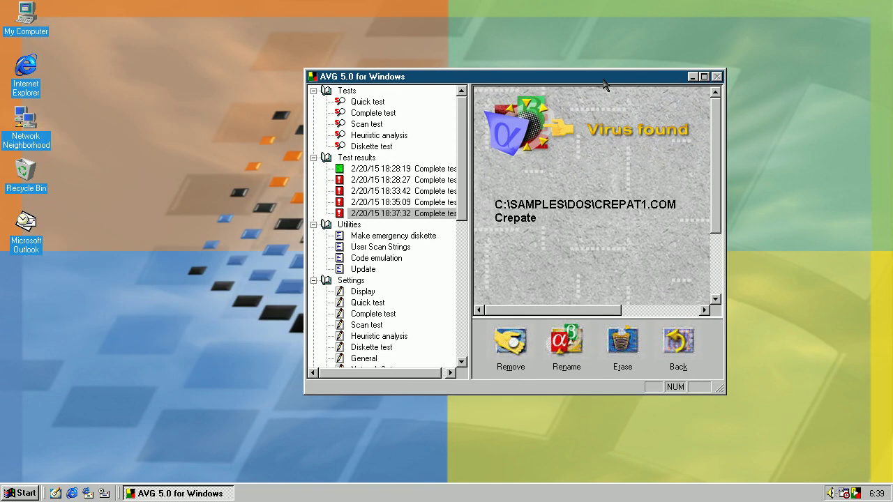
pyautogui.click(514, 342)
pyautogui.click(510, 341)
pyautogui.click(509, 339)
pyautogui.click(510, 339)
pyautogui.click(510, 339)
pyautogui.click(510, 339)
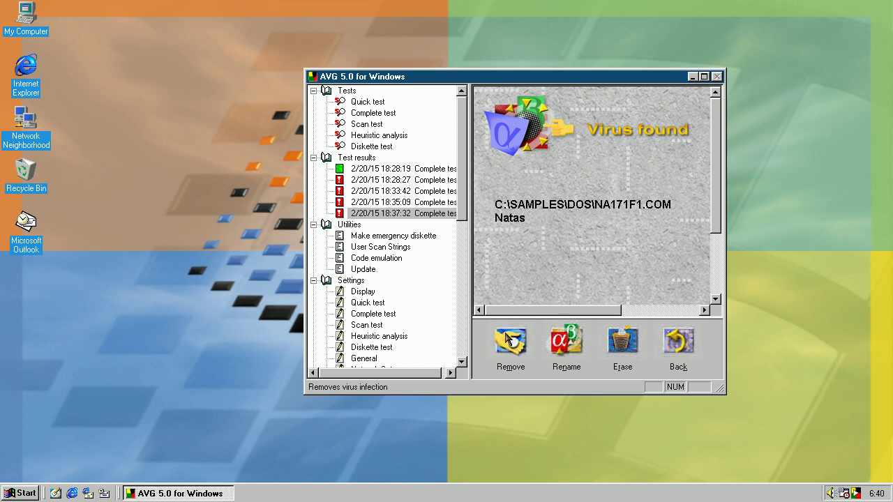
pyautogui.click(510, 339)
pyautogui.click(510, 339)
pyautogui.click(509, 338)
pyautogui.click(611, 259)
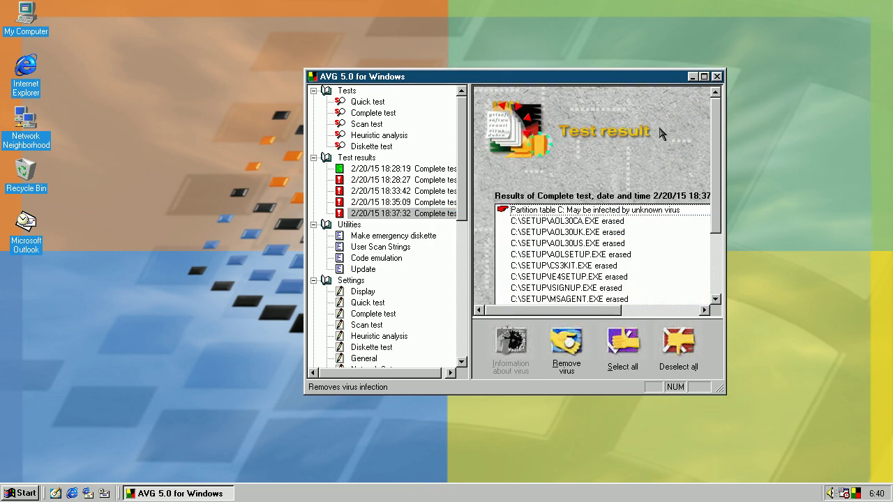
# Reposition the AVG window and try cleaning Natas from NA92701.COM, dismissing the cannot-clean message.
pyautogui.click(704, 76)
pyautogui.moveTo(515, 160); pyautogui.dragTo(513, 340)
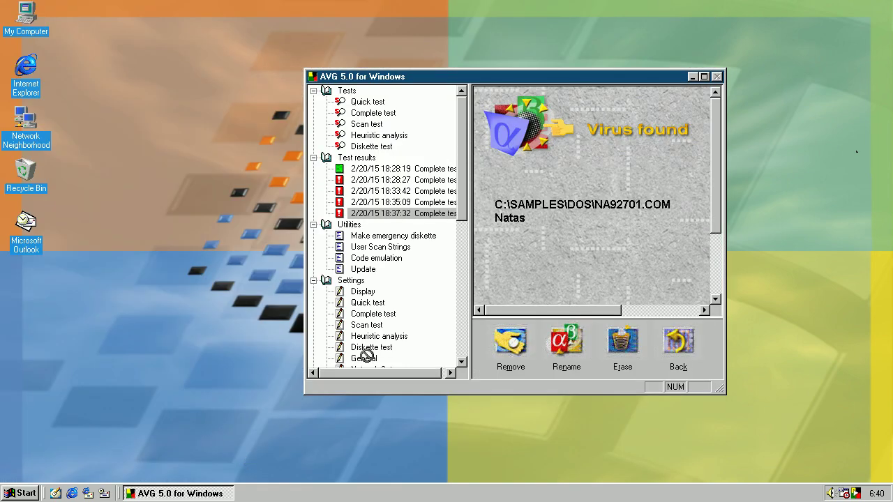
pyautogui.click(511, 342)
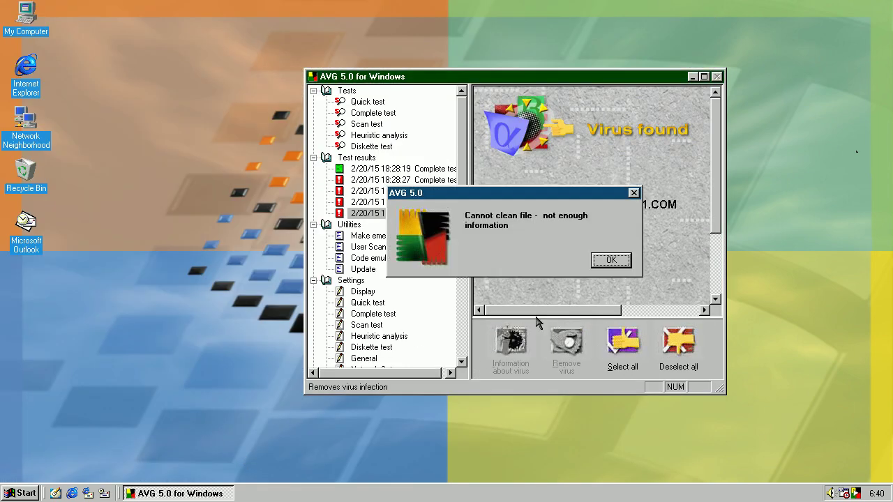
pyautogui.click(599, 261)
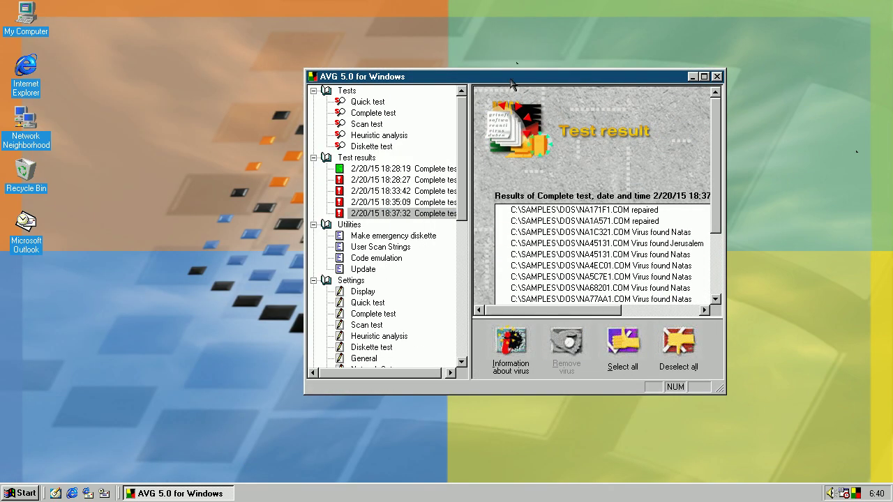
# Close AVG and open the C:\Samples\Win9x folder in Explorer.
pyautogui.click(717, 76)
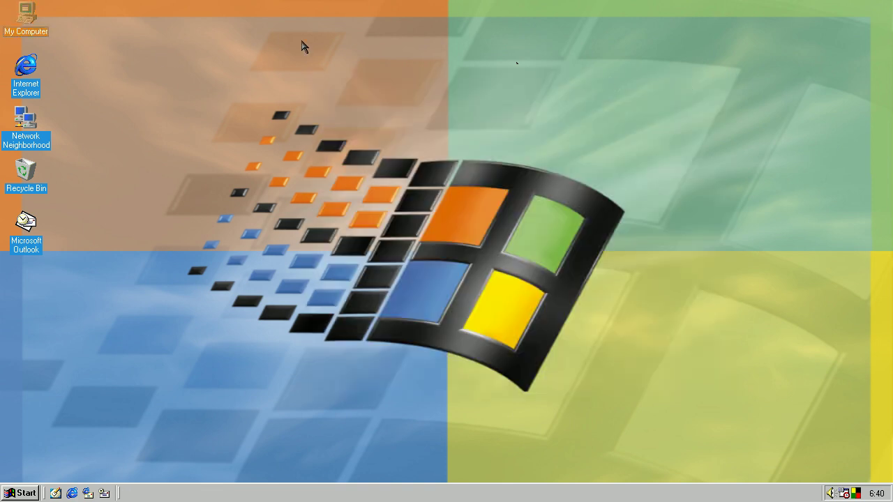
pyautogui.doubleClick(26, 14)
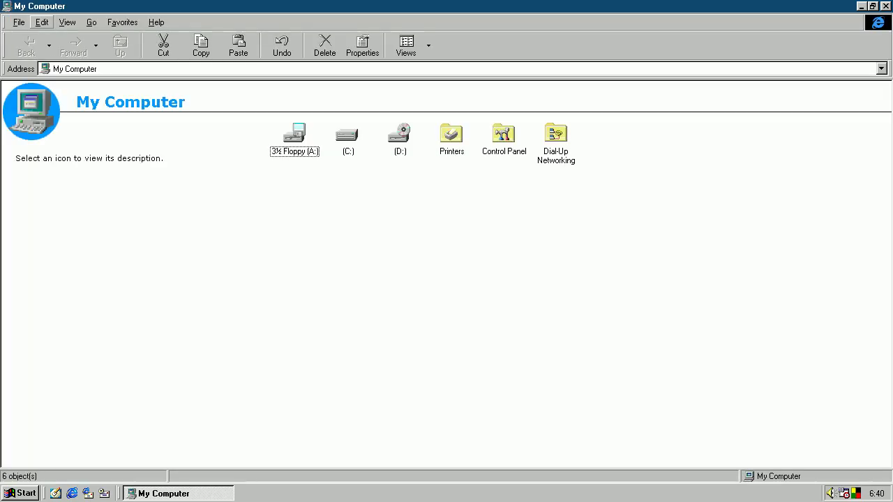
pyautogui.click(357, 150)
pyautogui.doubleClick(347, 143)
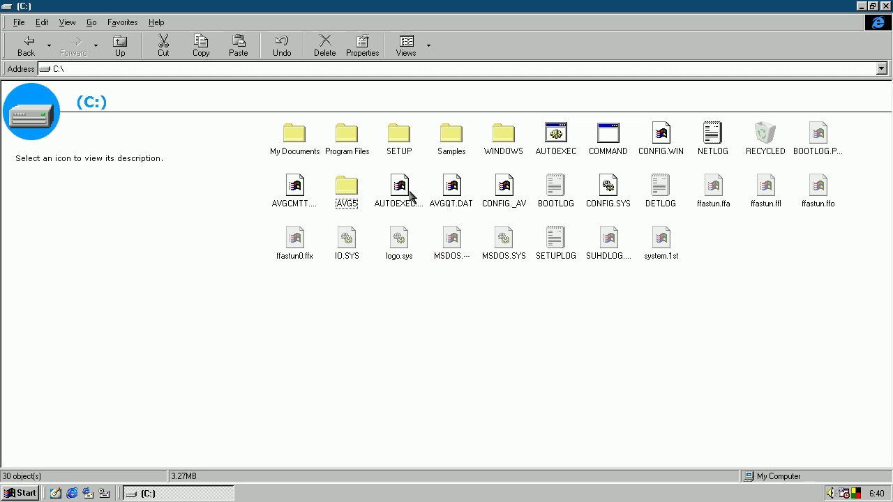
pyautogui.doubleClick(457, 138)
pyautogui.click(292, 139)
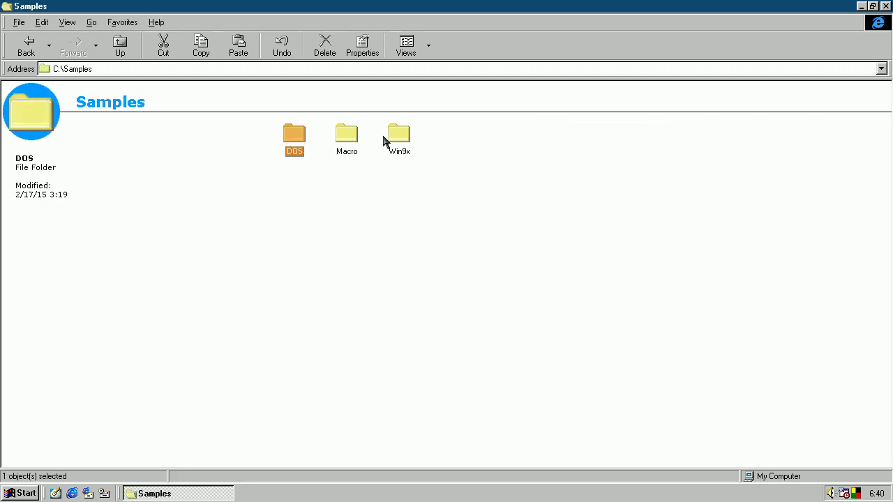
pyautogui.doubleClick(401, 138)
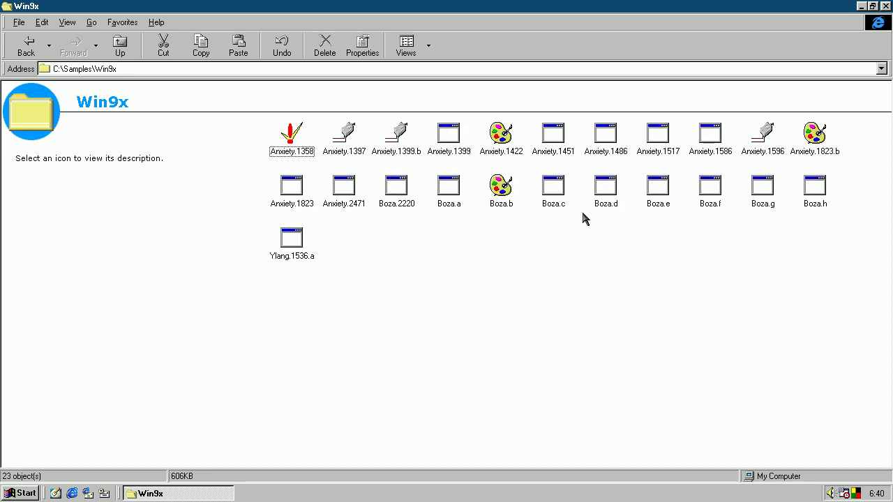
# Marquee-select all 23 Win9x sample files.
pyautogui.moveTo(865, 311); pyautogui.dragTo(322, 122)
pyautogui.click(796, 277)
pyautogui.moveTo(840, 260); pyautogui.dragTo(184, 78)
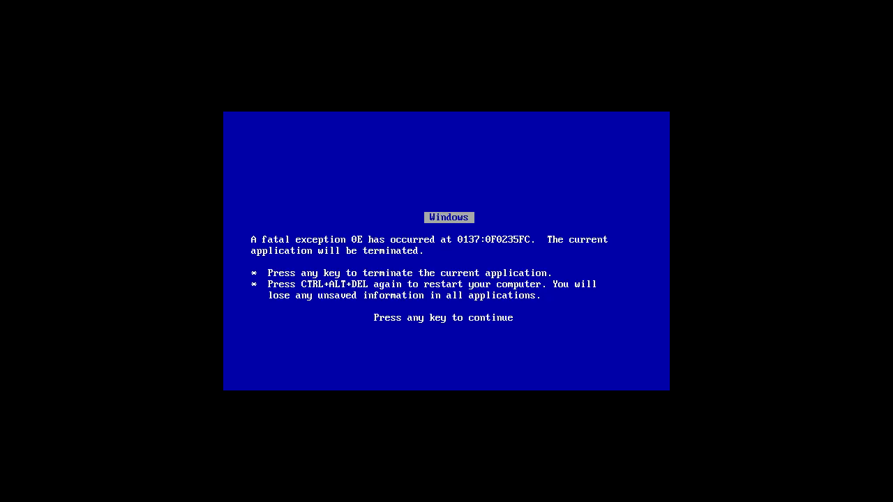
# Dismiss the fatal exception screen, restore the Win9x window and restart Windows from the Start menu.
pyautogui.press('Return')
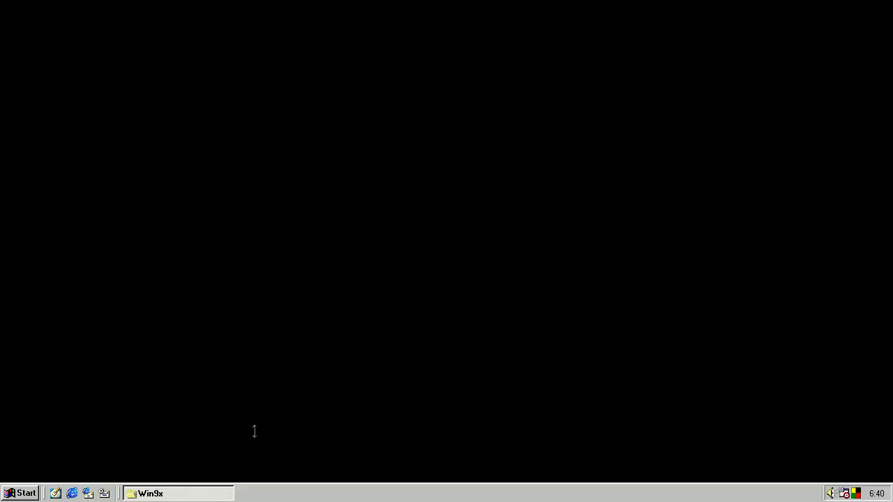
pyautogui.click(219, 493)
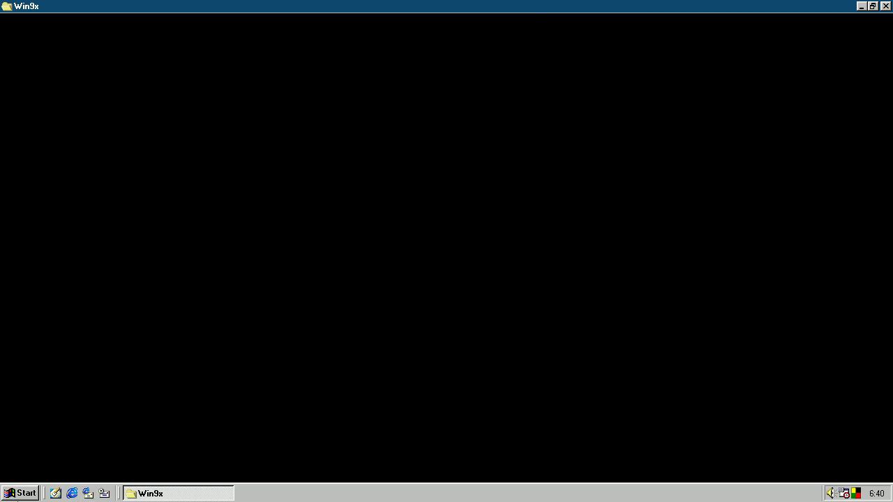
pyautogui.click(21, 494)
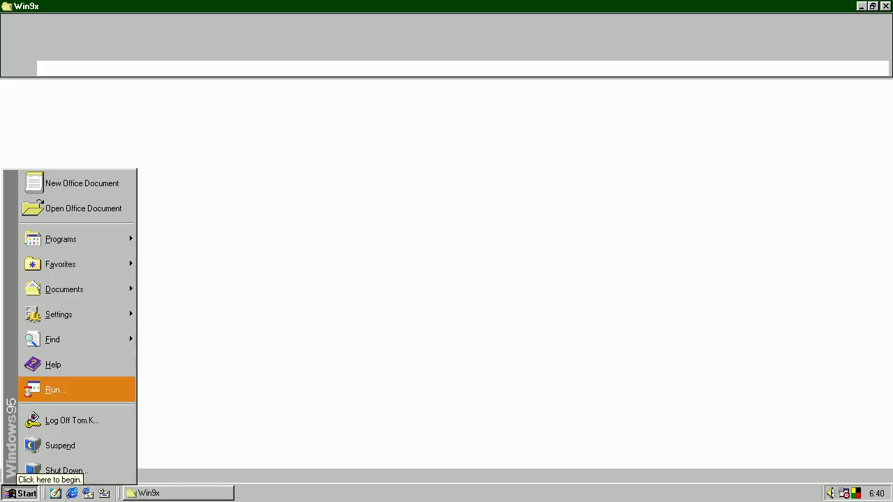
pyautogui.moveTo(118, 314)
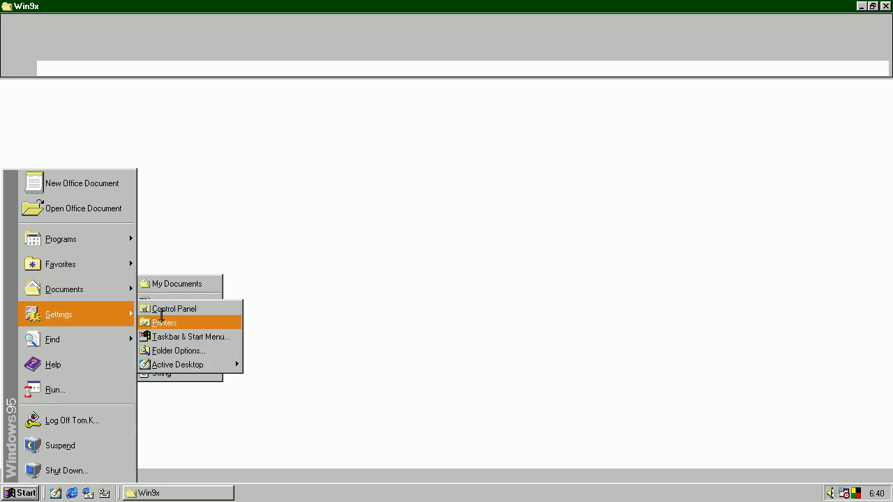